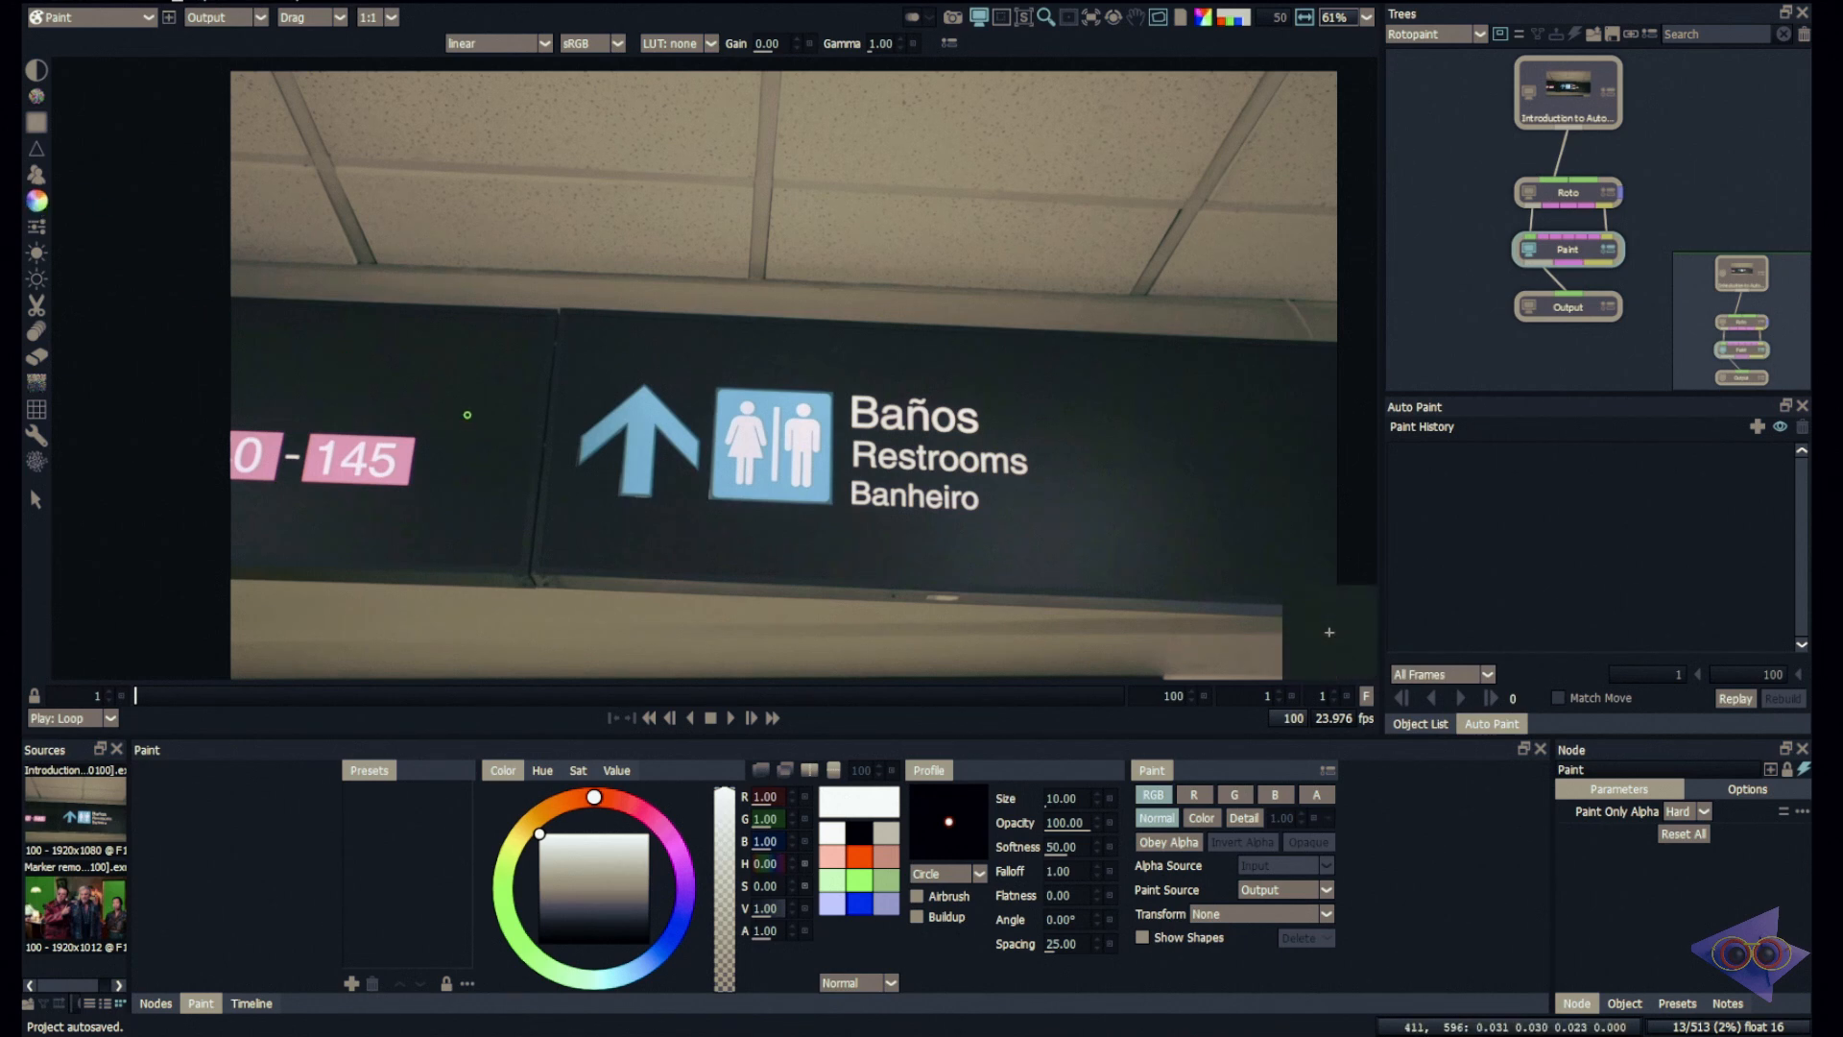
Step: Hand-write a first name in white across the sign at frame 1 using the Color brush at size 10
mouse_move(468, 415)
mouse_down()
mouse_move(515, 309)
mouse_move(524, 394)
mouse_move(628, 376)
mouse_move(645, 408)
mouse_move(728, 388)
mouse_move(754, 451)
mouse_up()
click(740, 352)
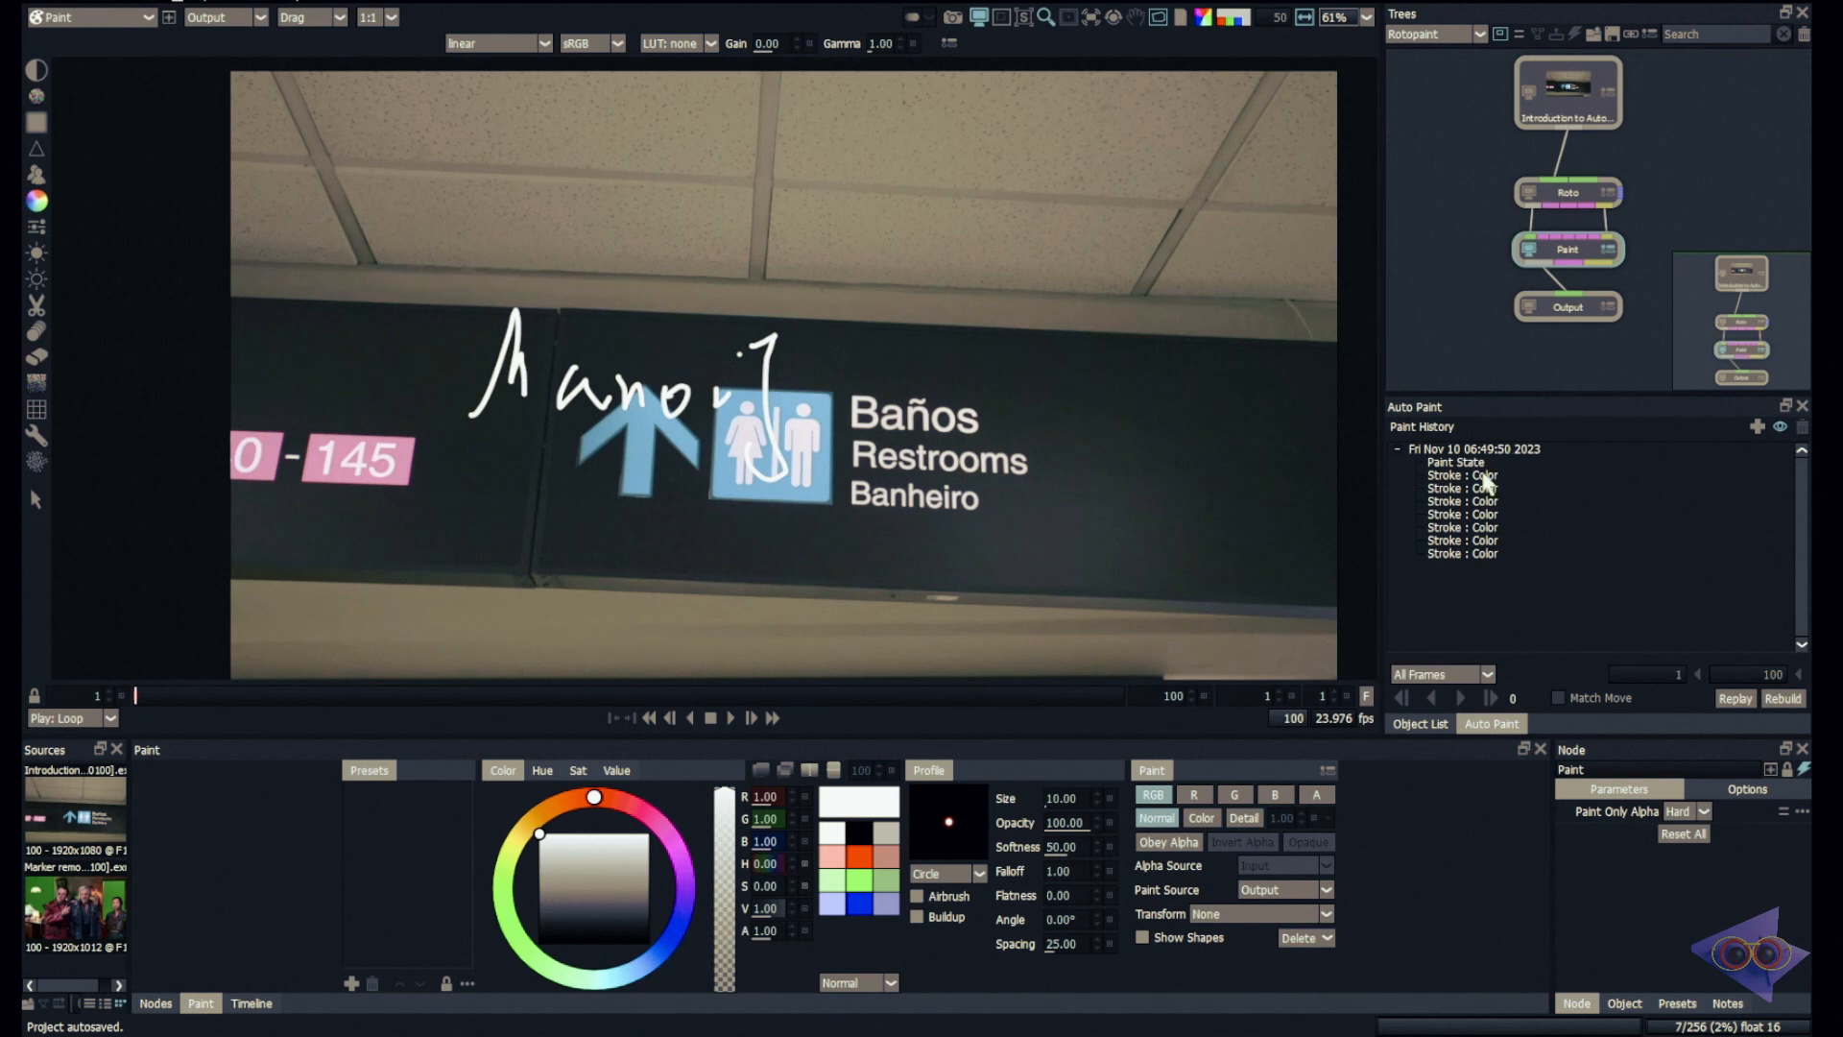
Step: Inspect the recorded paint history group and highlight all of its Color strokes
click(1398, 449)
click(1397, 450)
click(1479, 476)
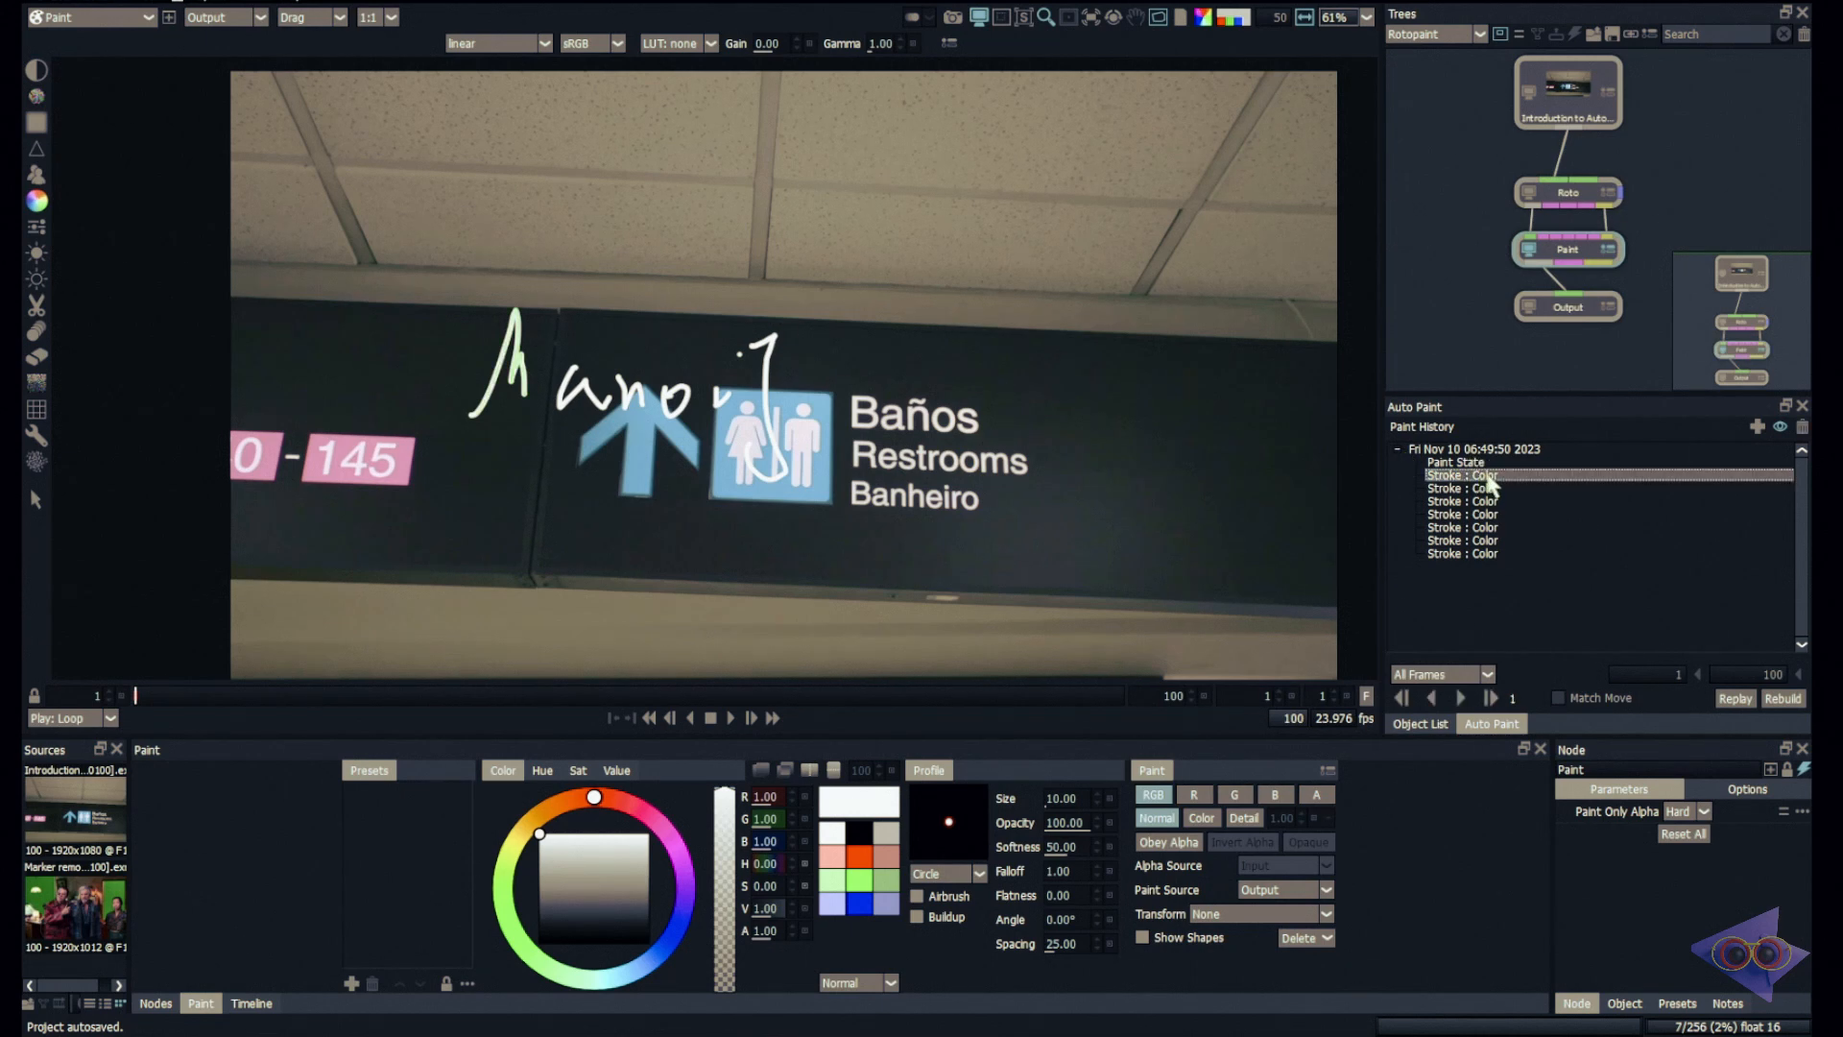
shift+click(1465, 554)
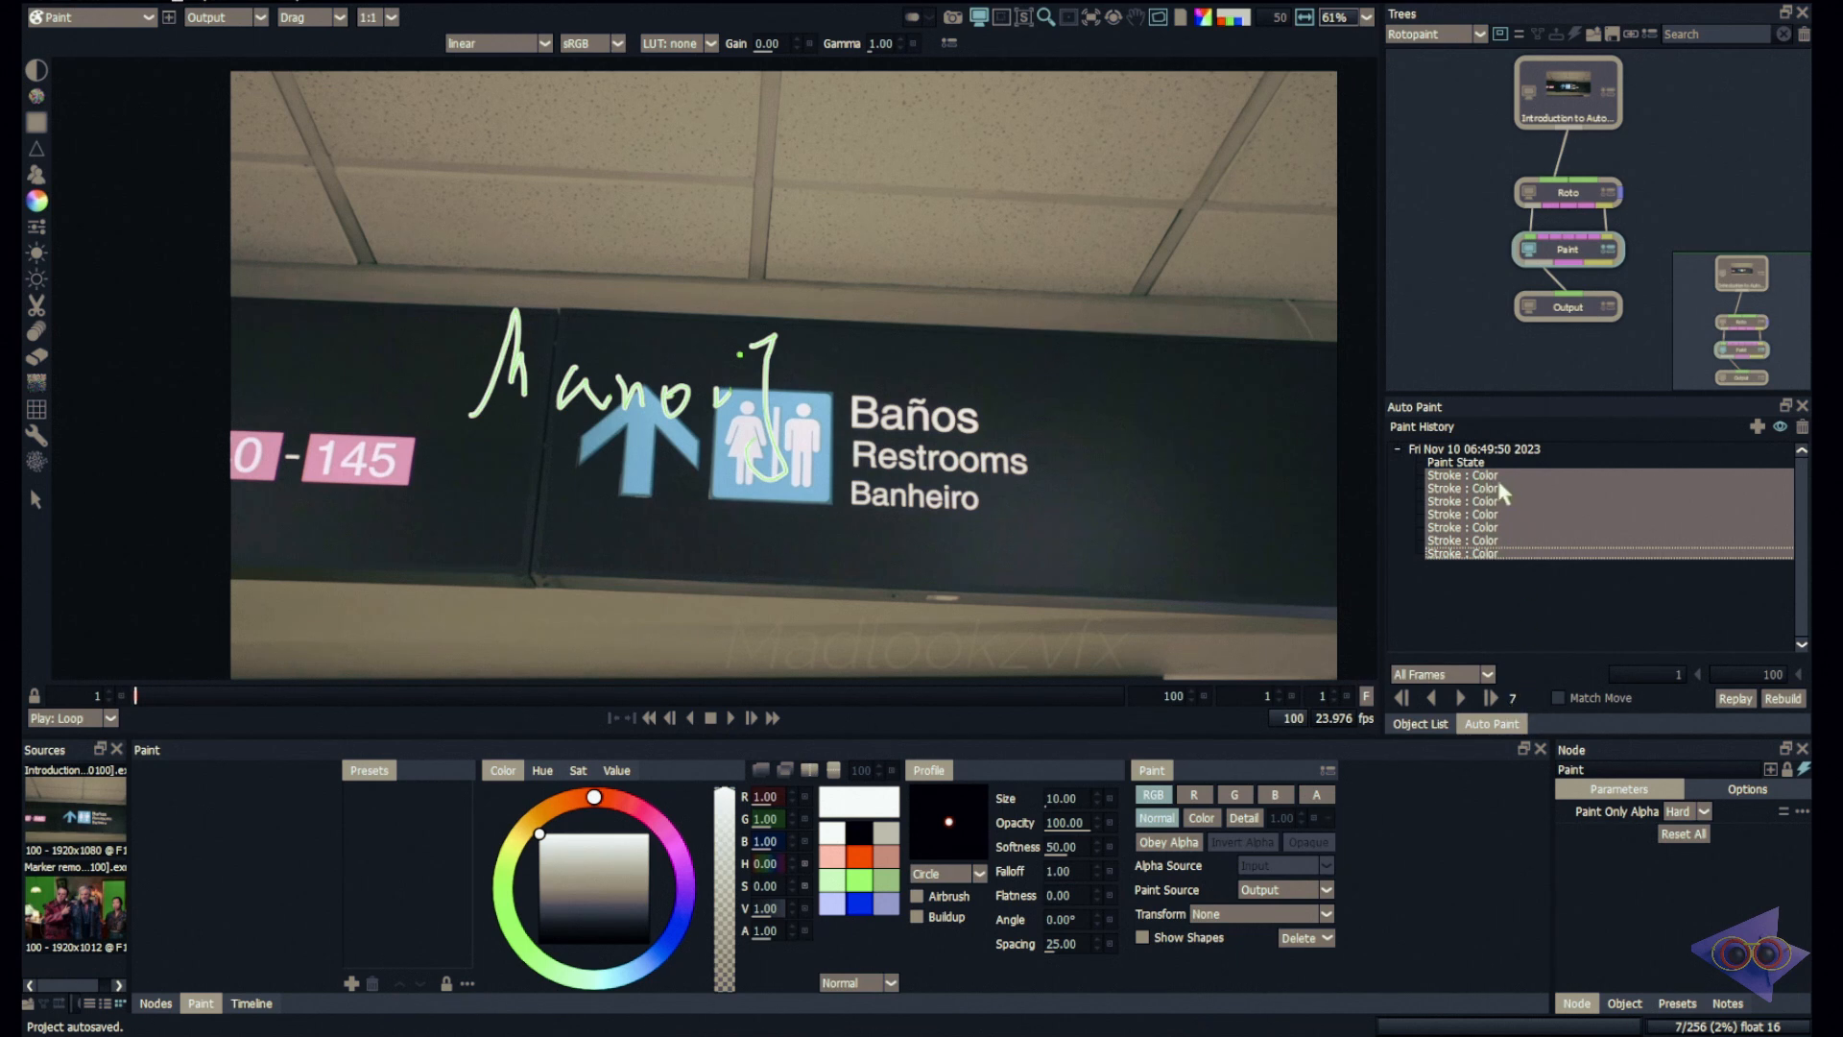
key(Delete)
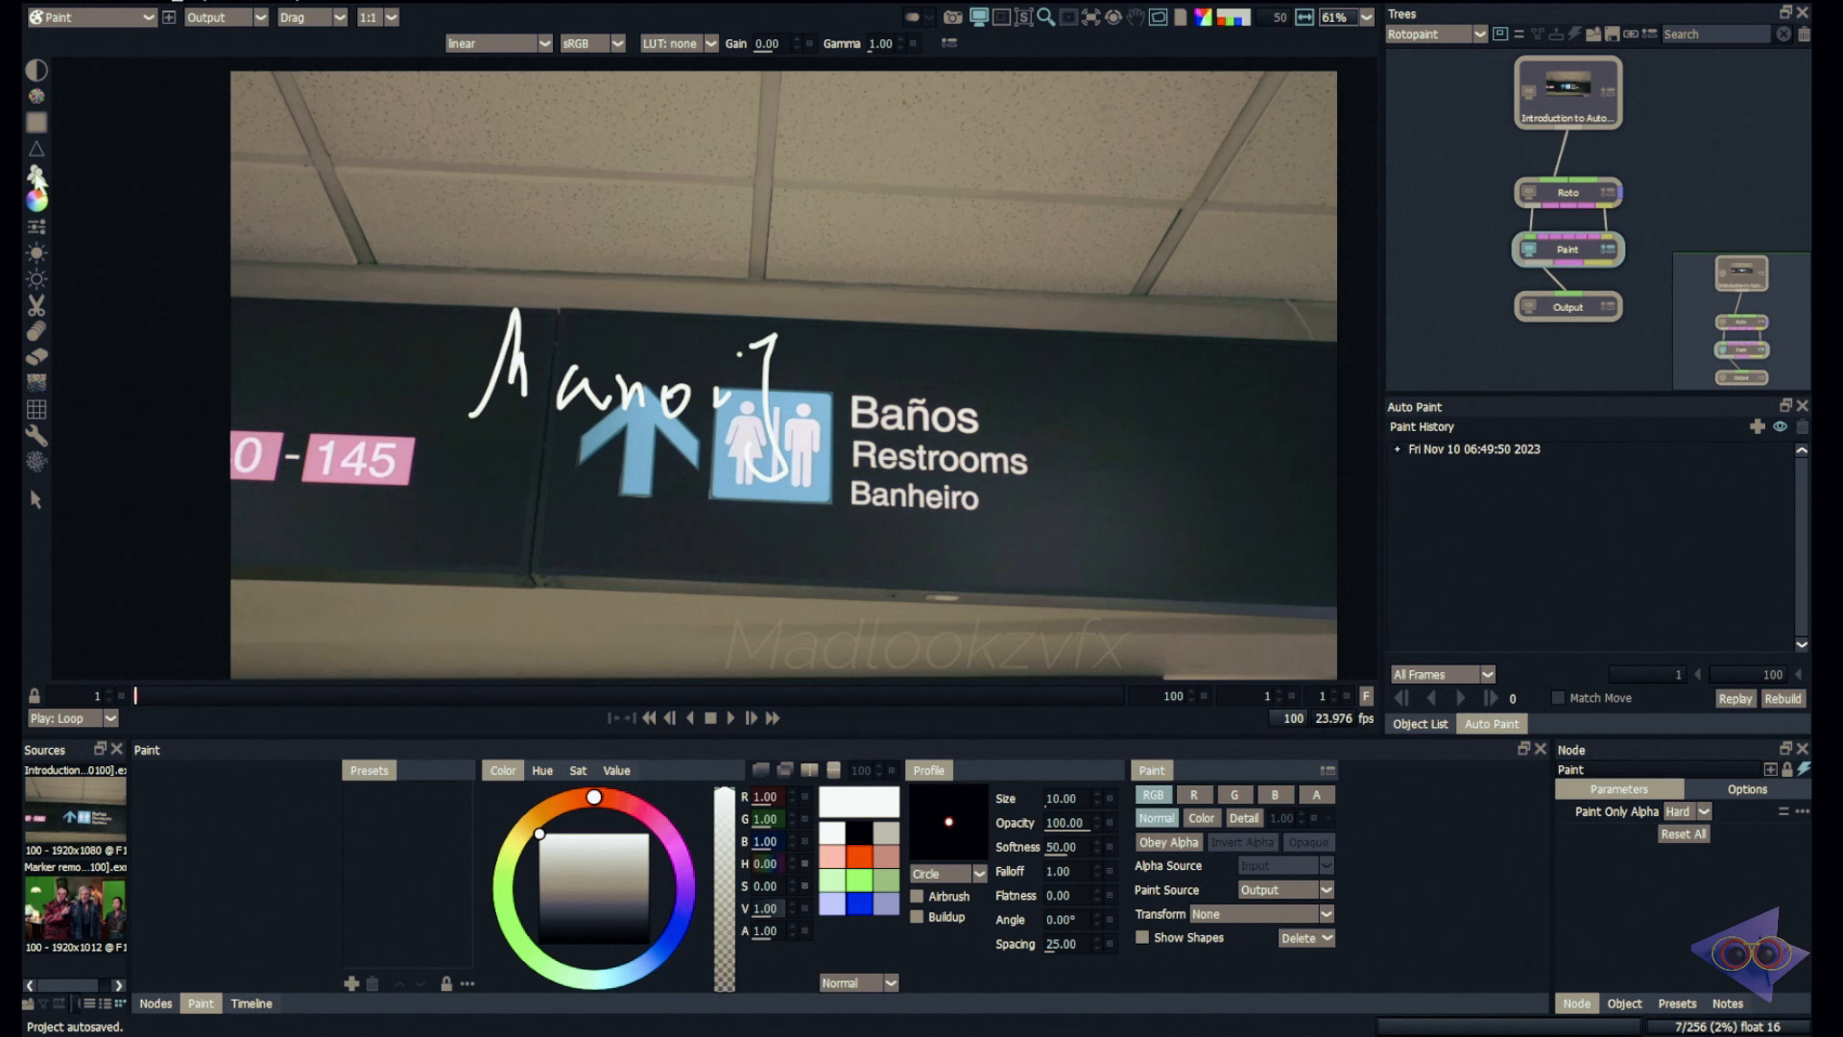
Step: Blur the blue arrow and the lower edge of the restroom pictogram with the Blur brush at size 173.29
click(36, 176)
click(35, 122)
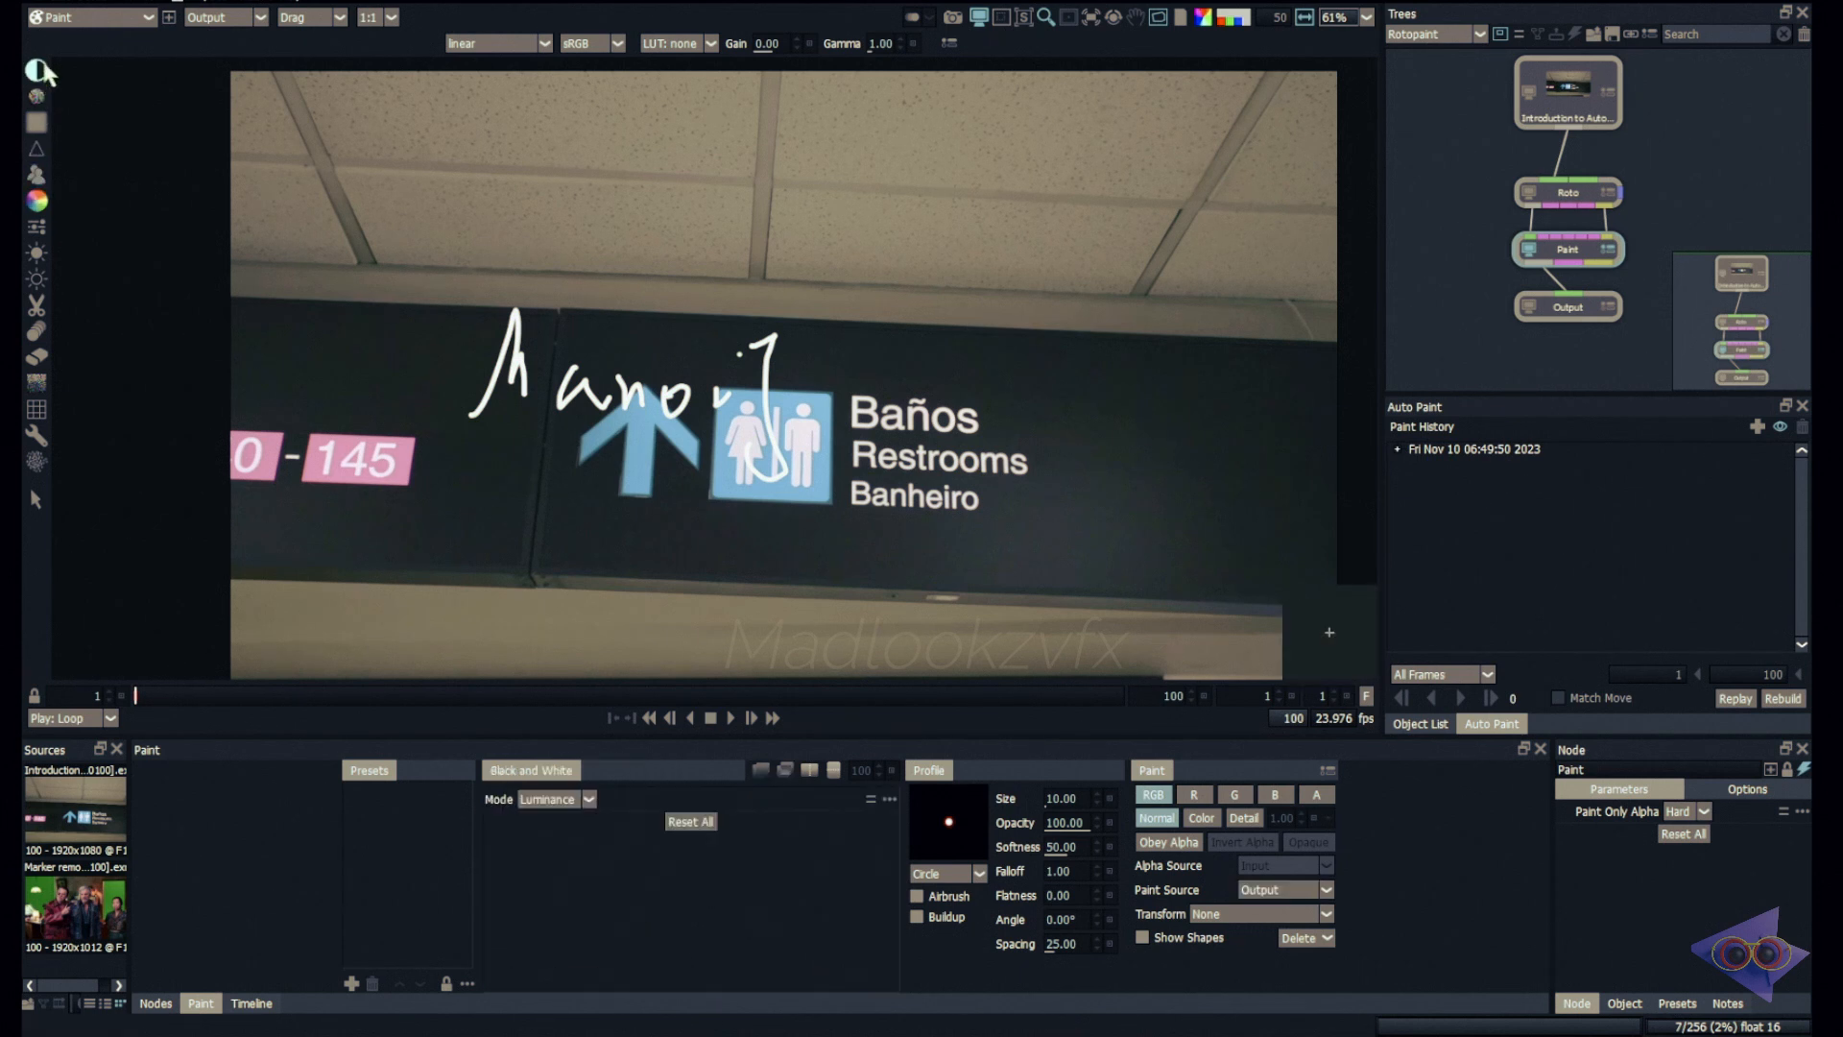
click(35, 122)
drag(700, 509, 521, 484)
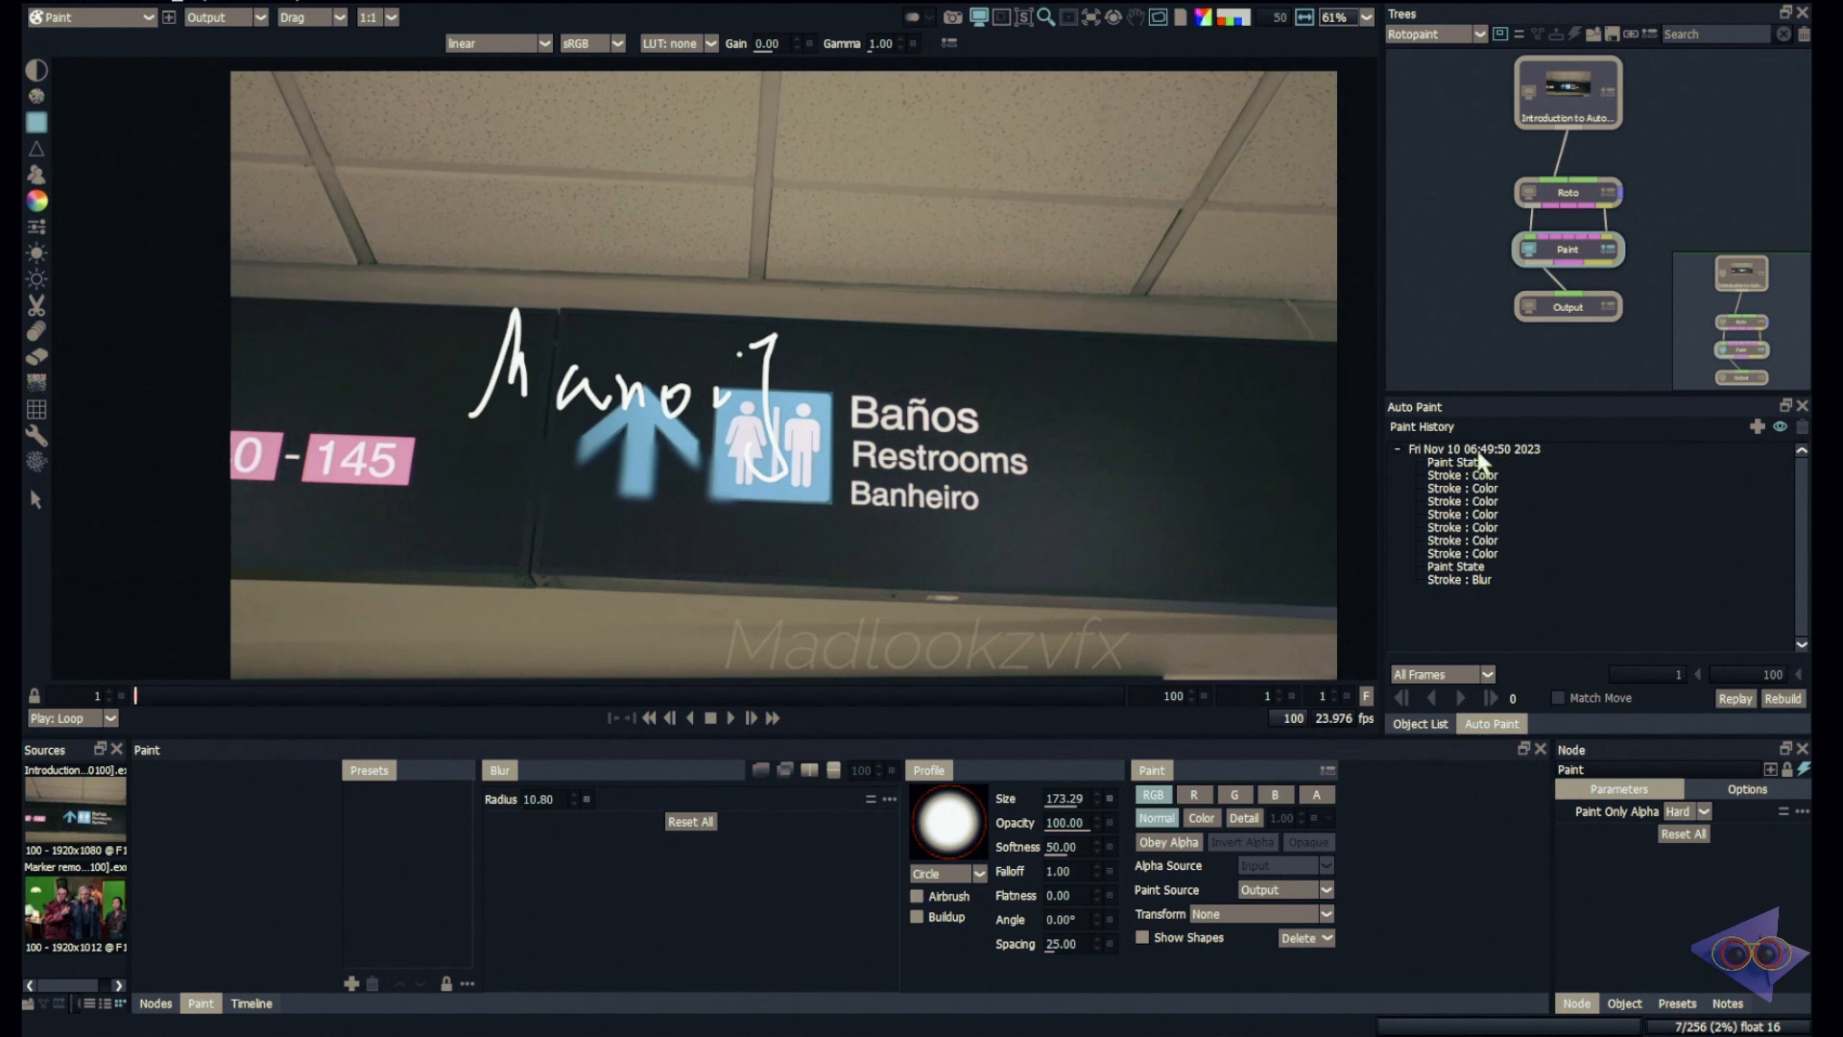
Step: Start a new paint history group and paint two orange zigzag strokes over the ceiling and sign with a size 63.35 Color brush
click(1758, 429)
key(p)
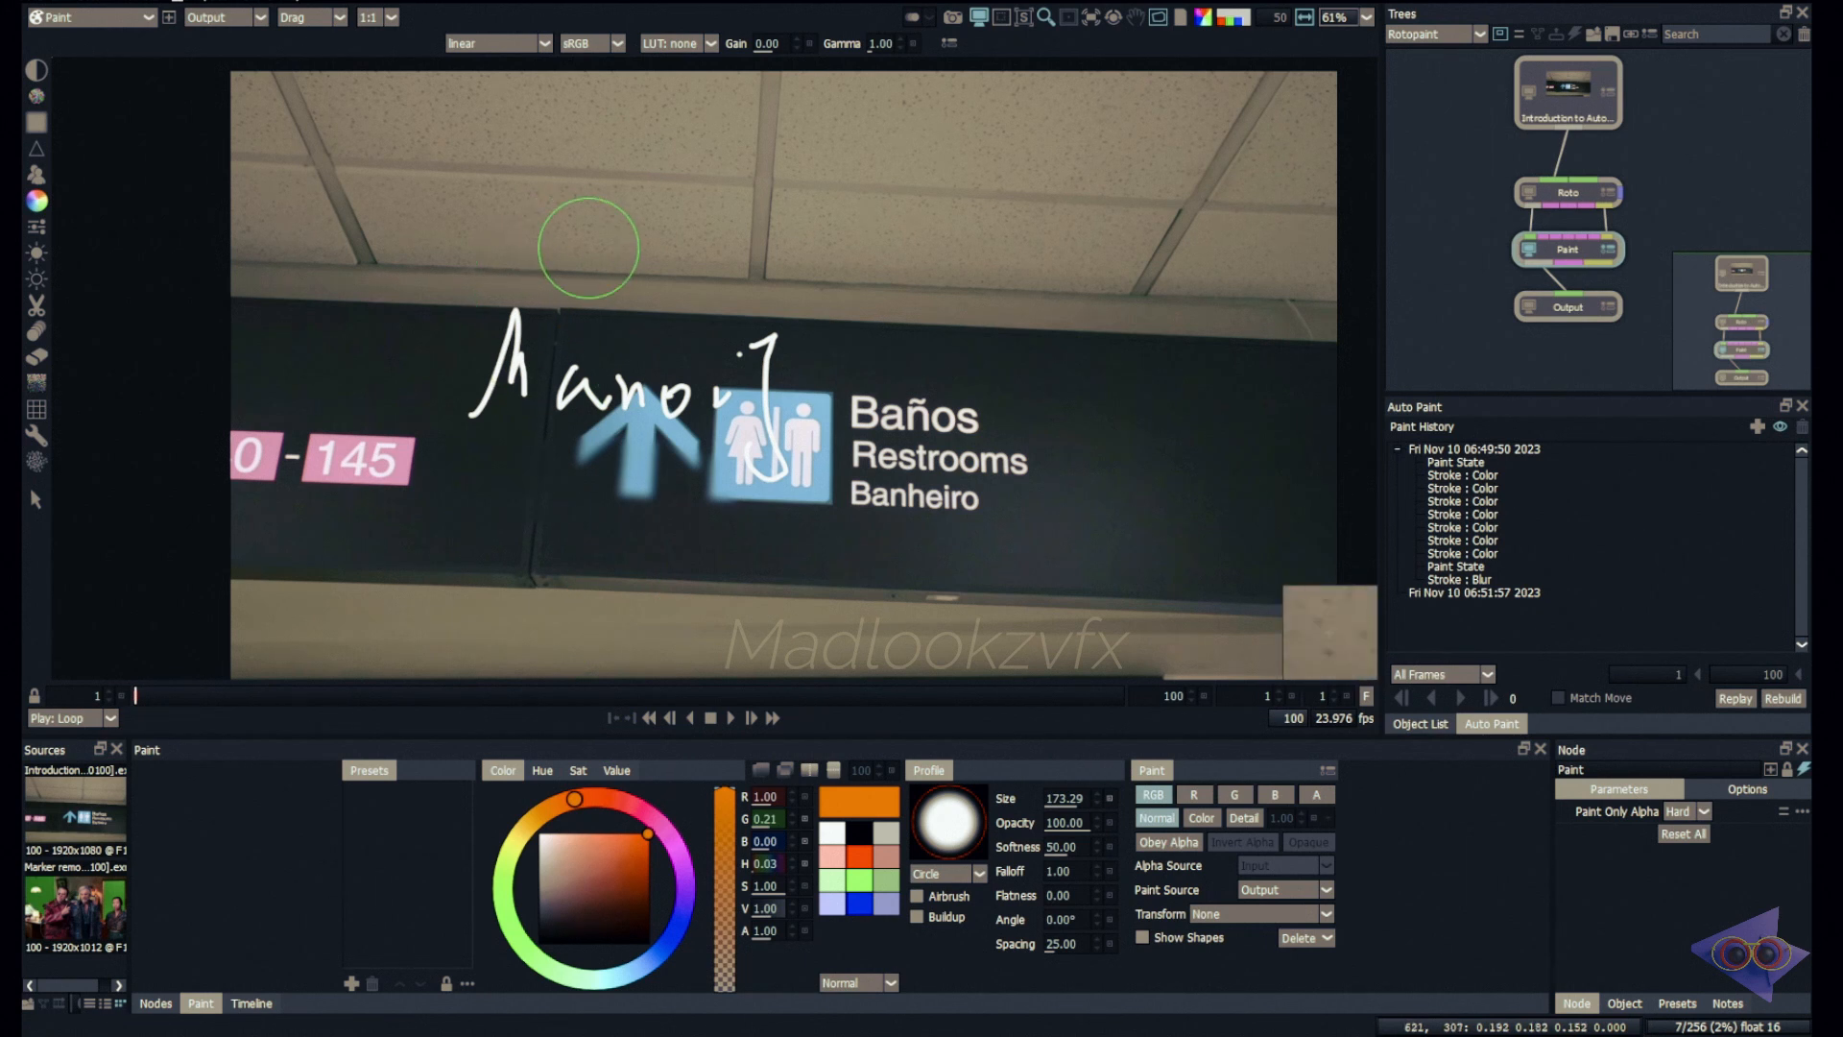
drag(514, 205, 797, 295)
drag(979, 257, 1150, 363)
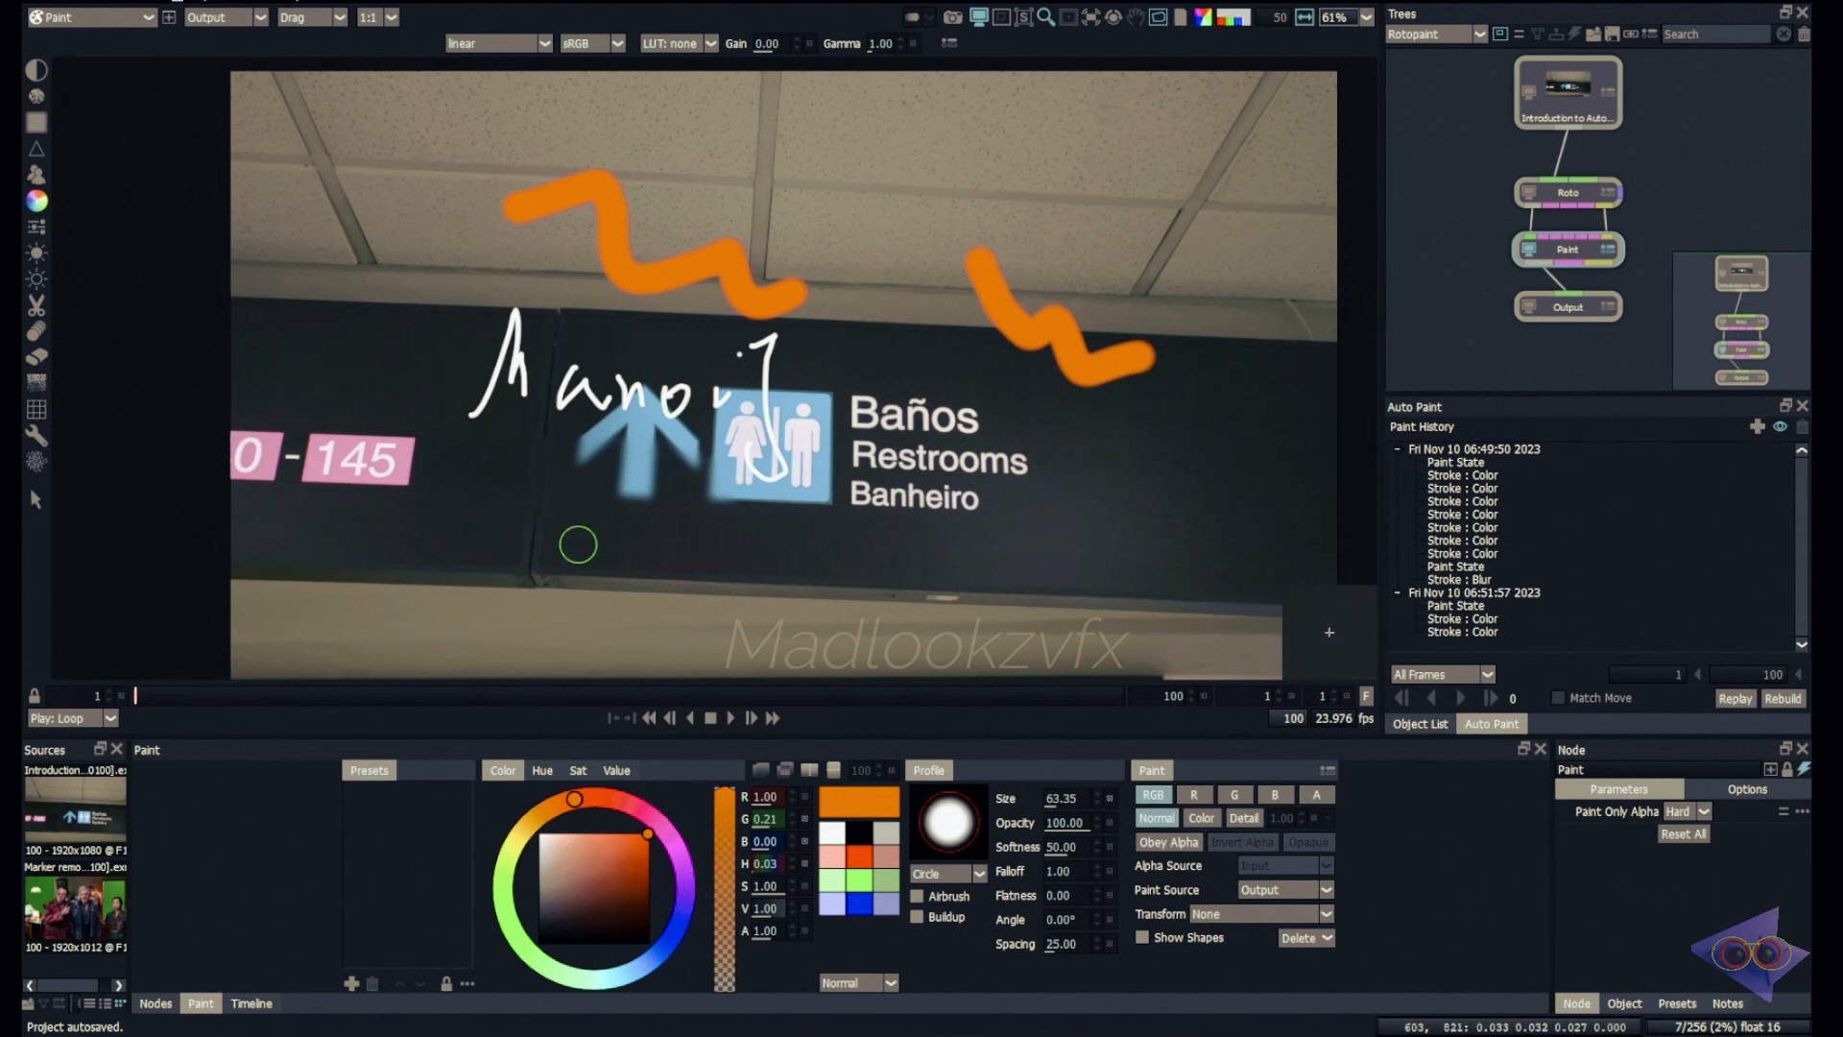
key(Right)
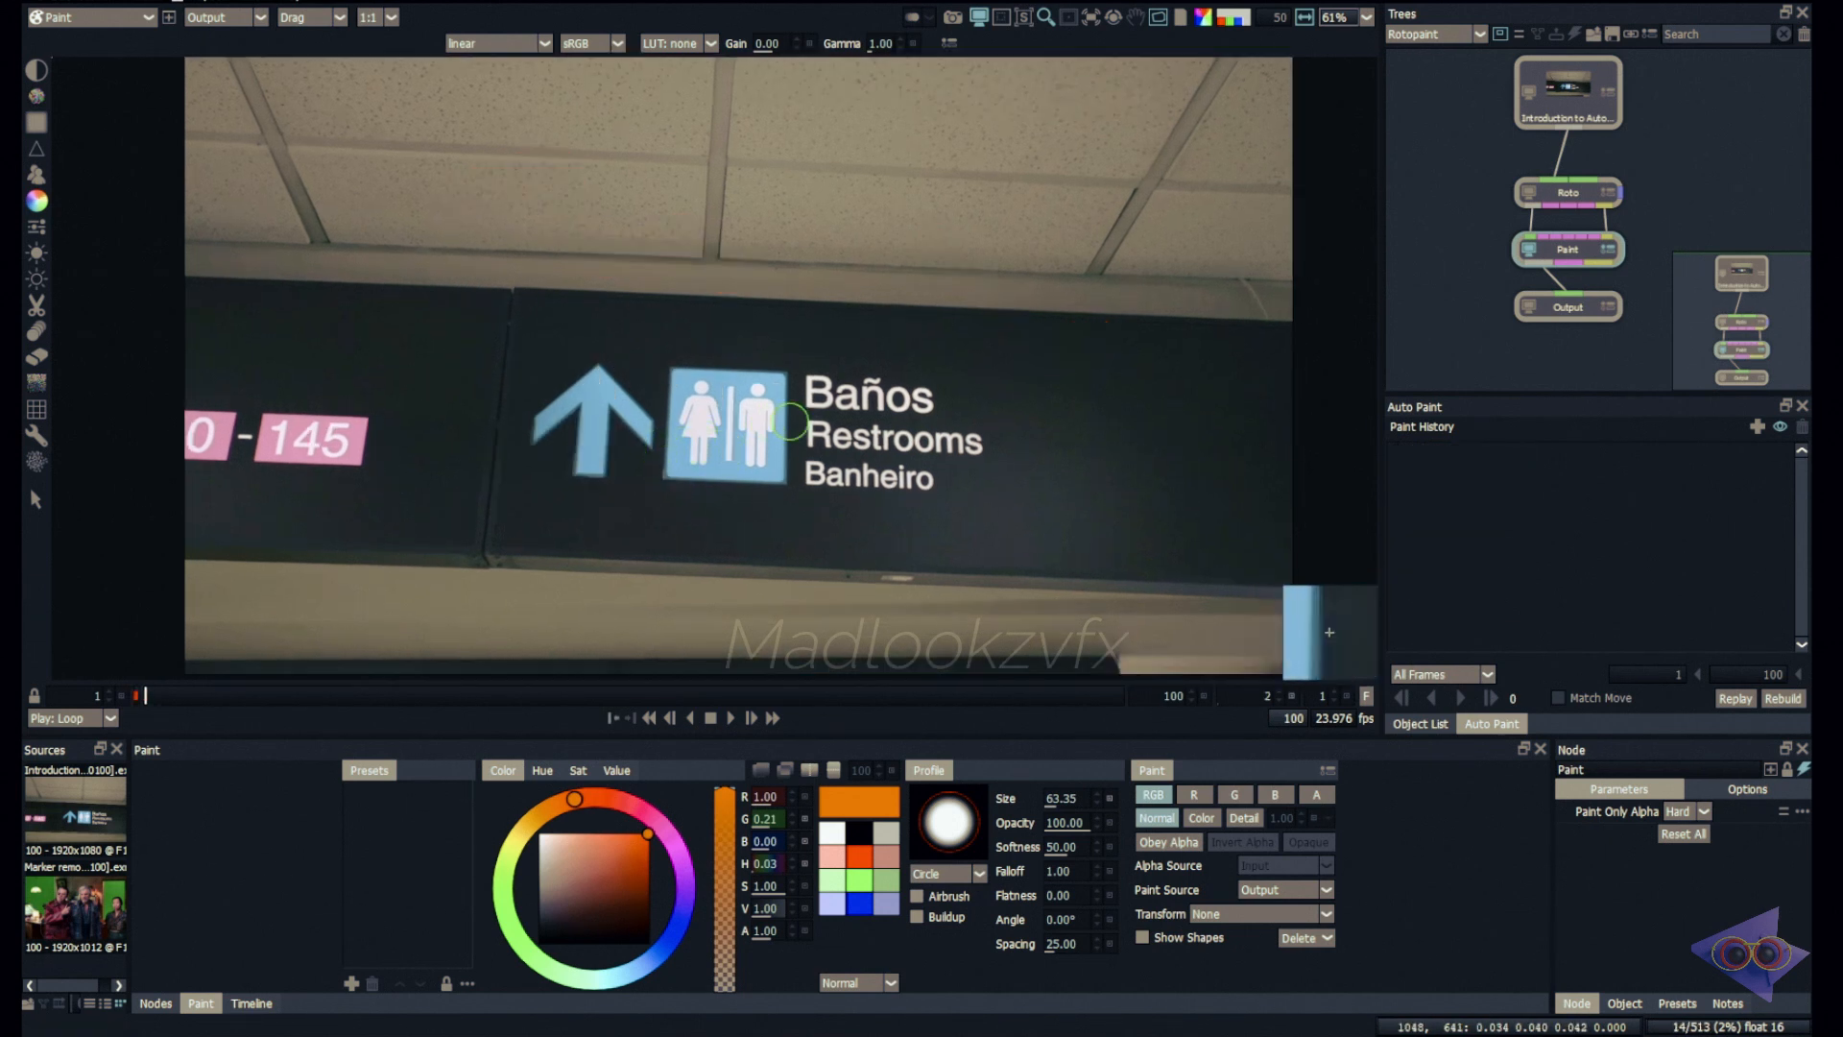
key(Left)
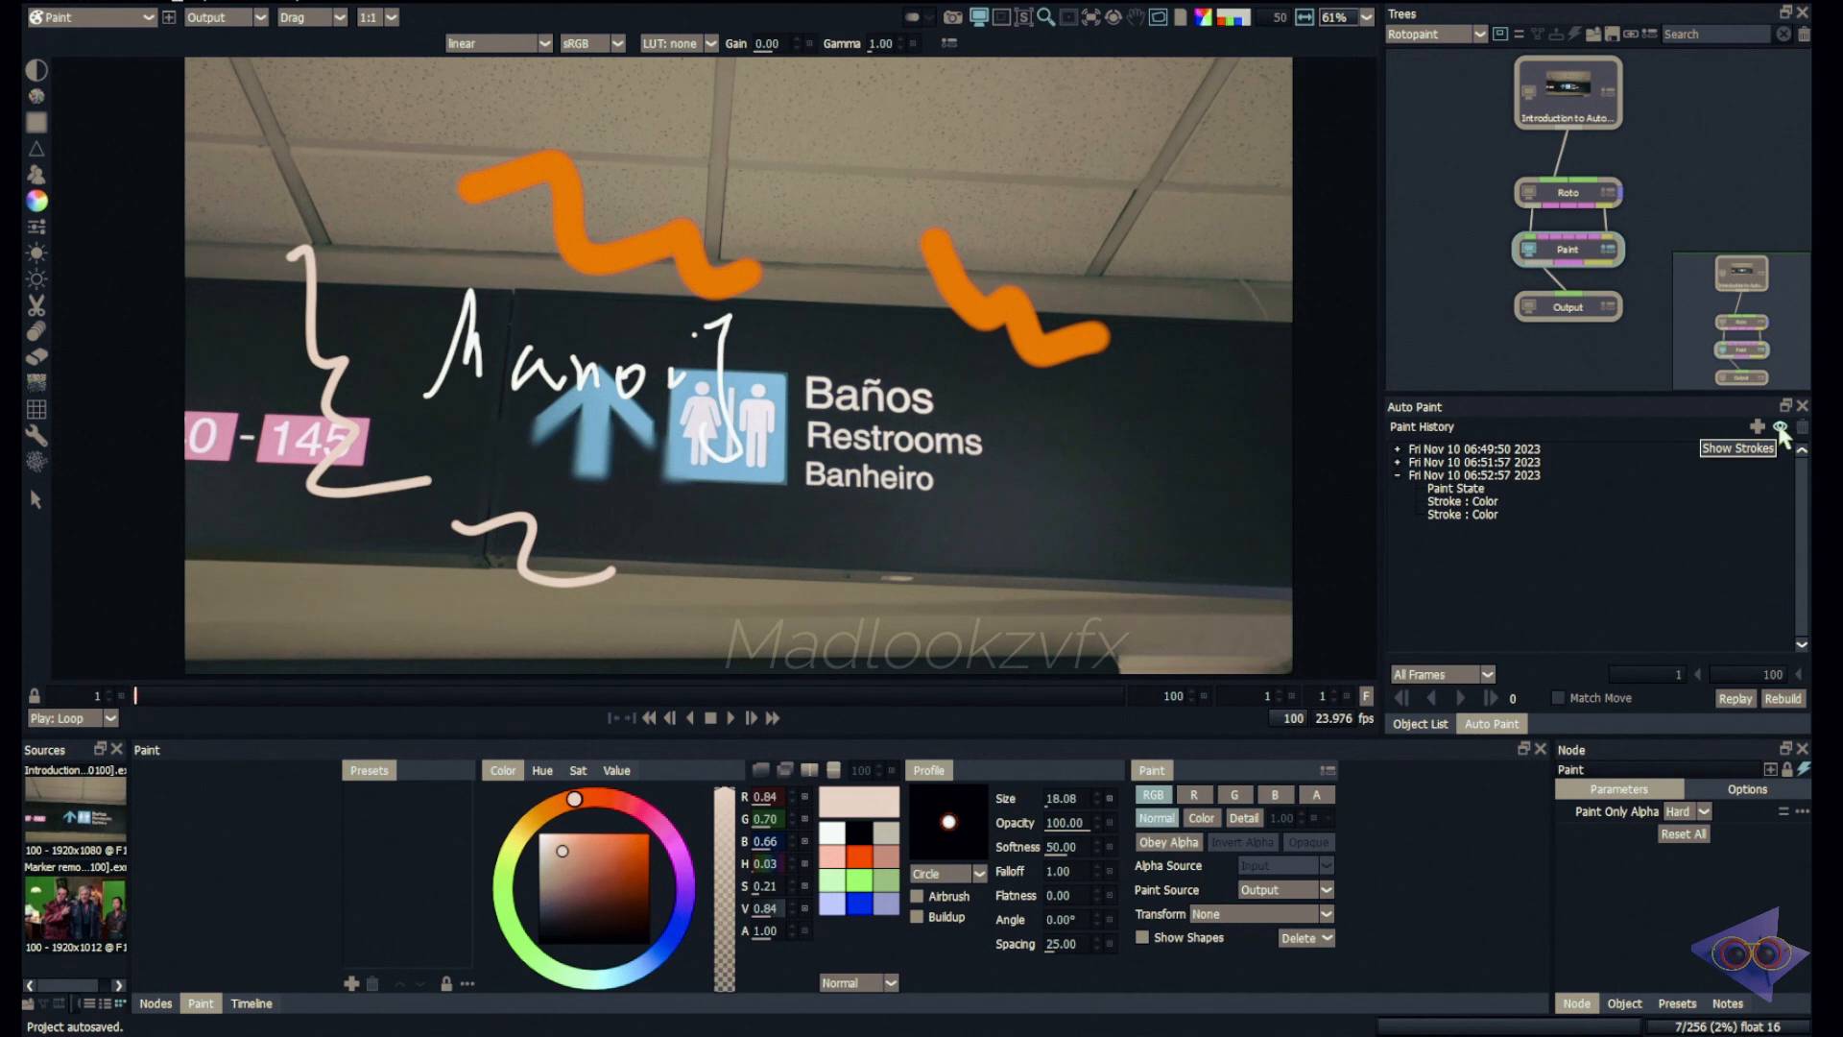
Step: Toggle the stroke overlay and delete the two pale pink Color strokes from the newest paint history group
click(1780, 428)
click(1488, 514)
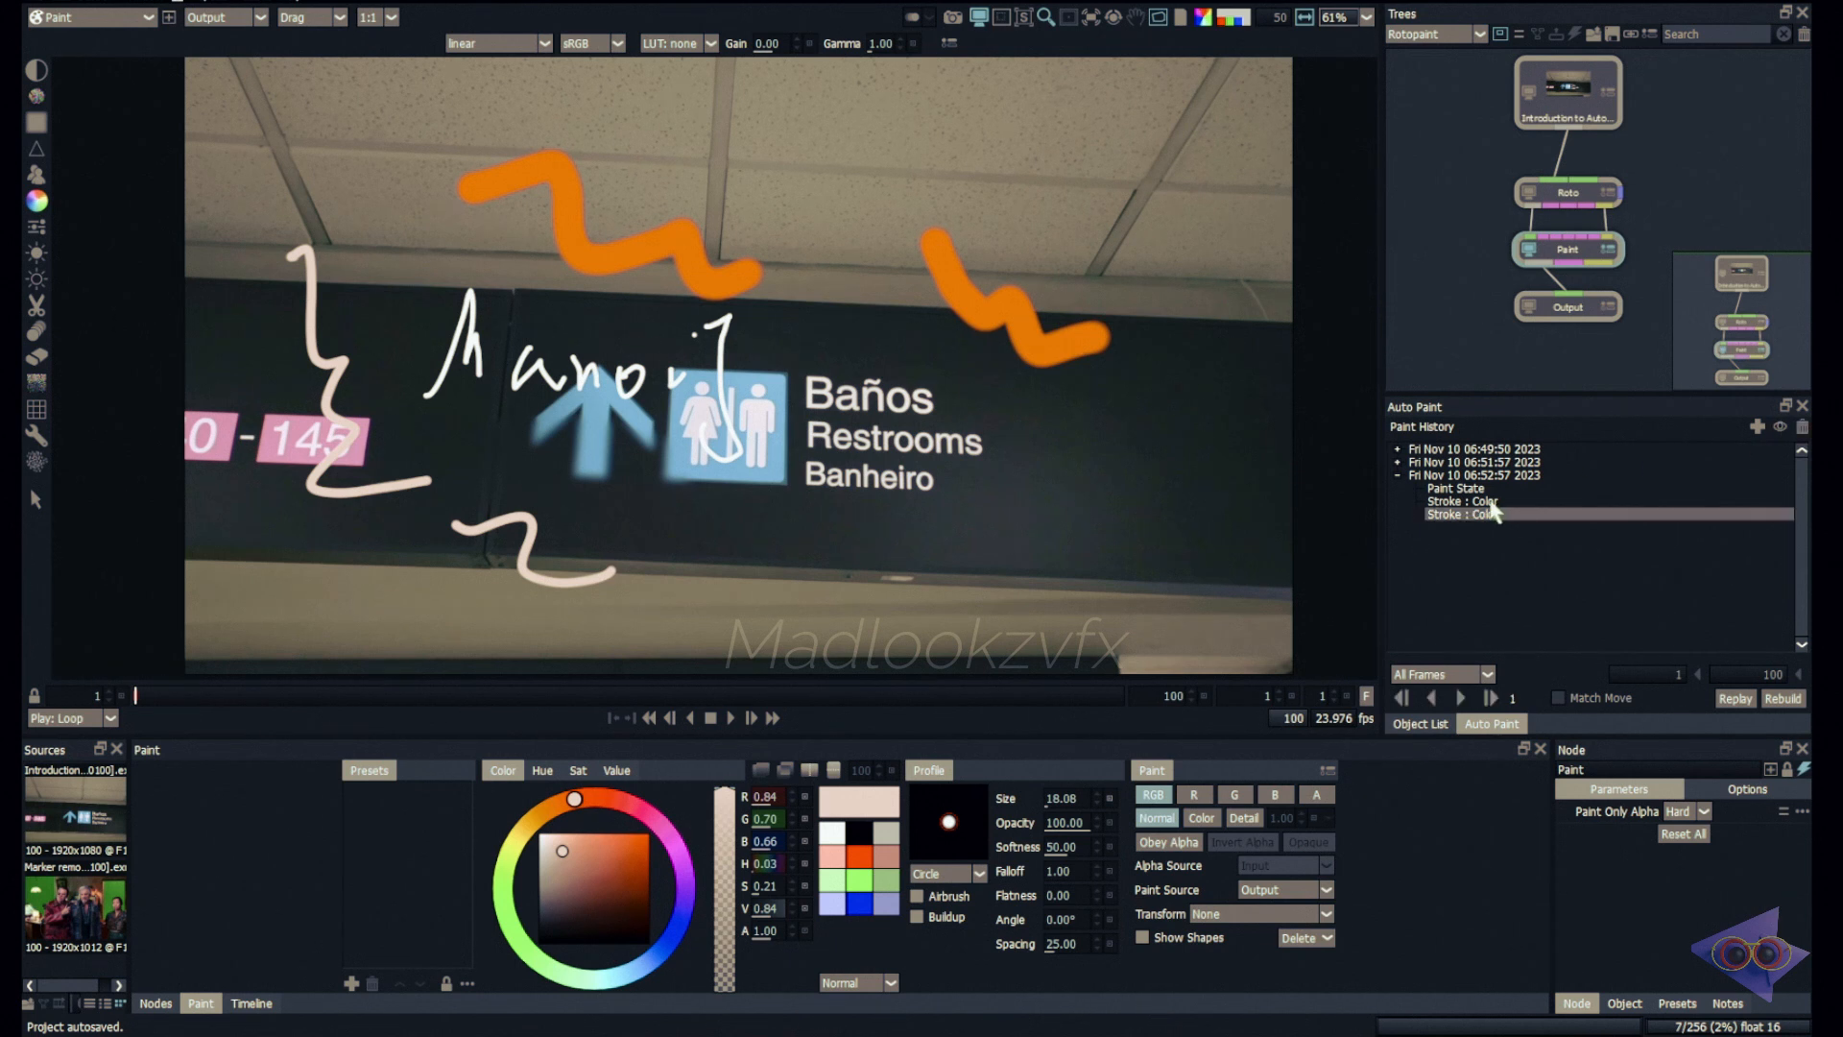
shift+click(1485, 502)
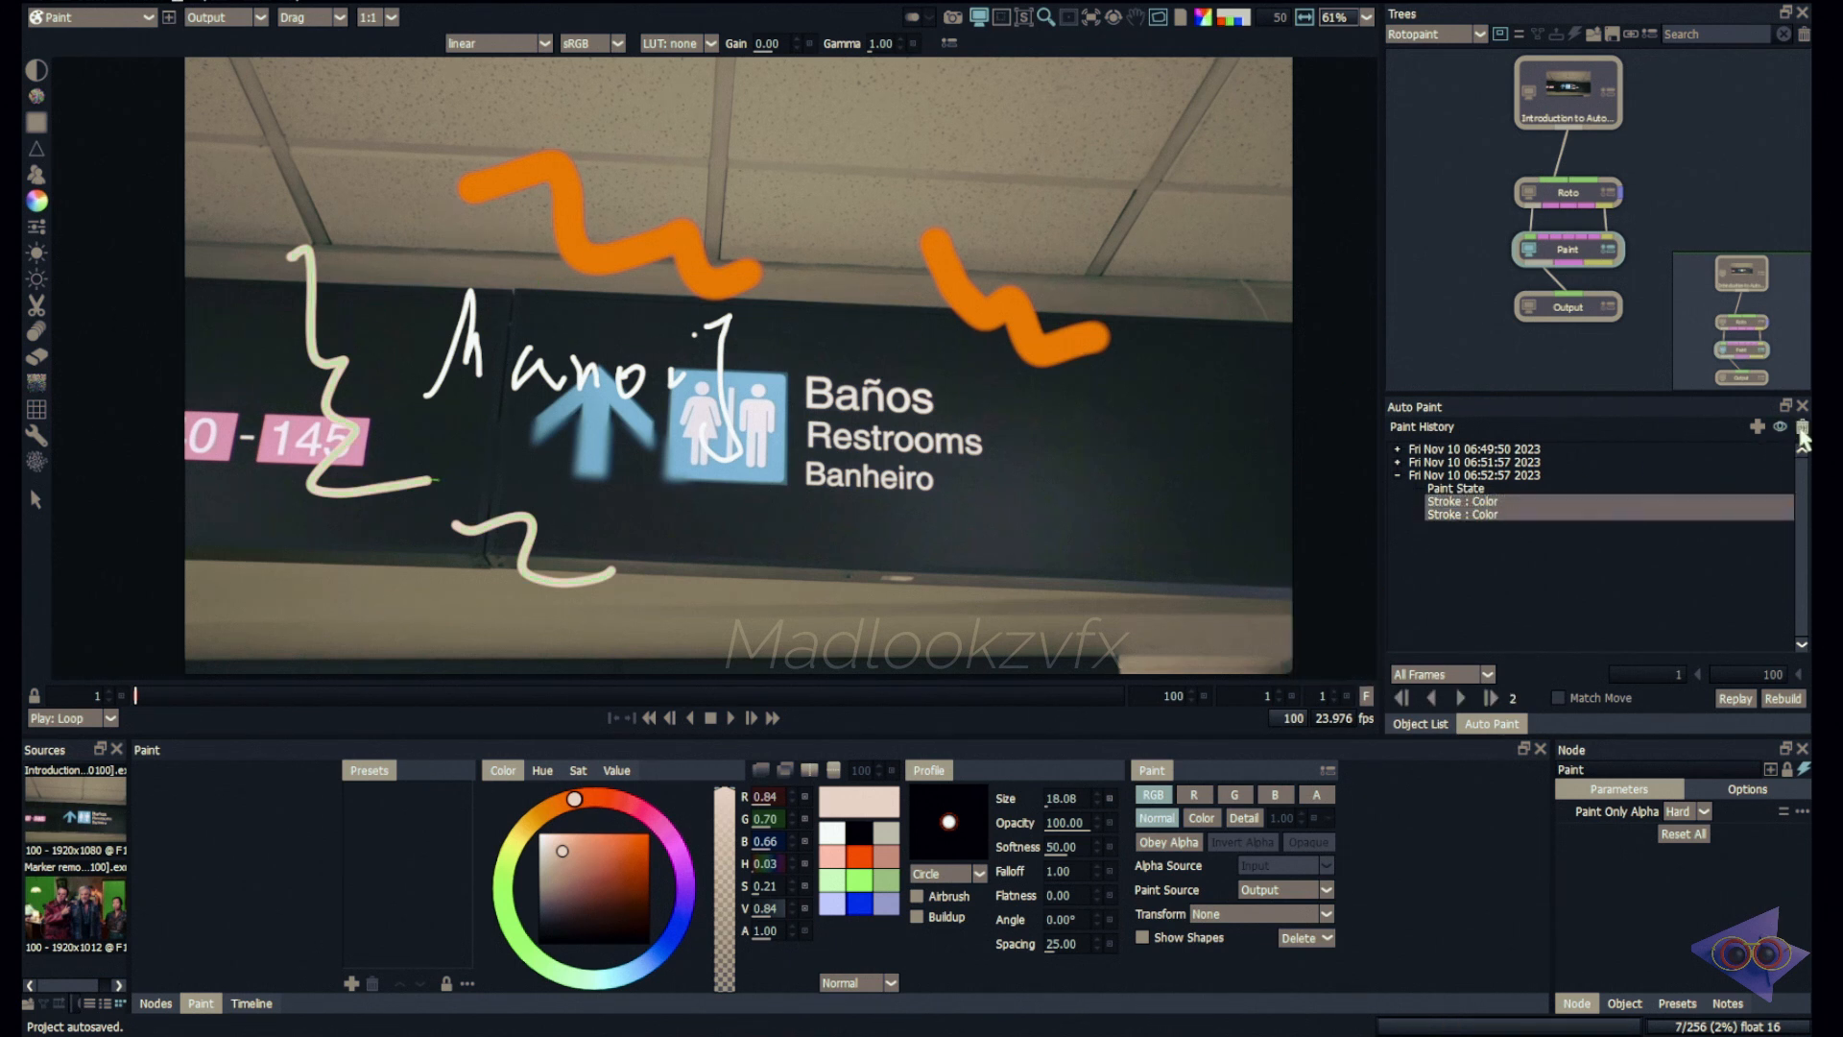
mouse_move(1479, 495)
click(1494, 515)
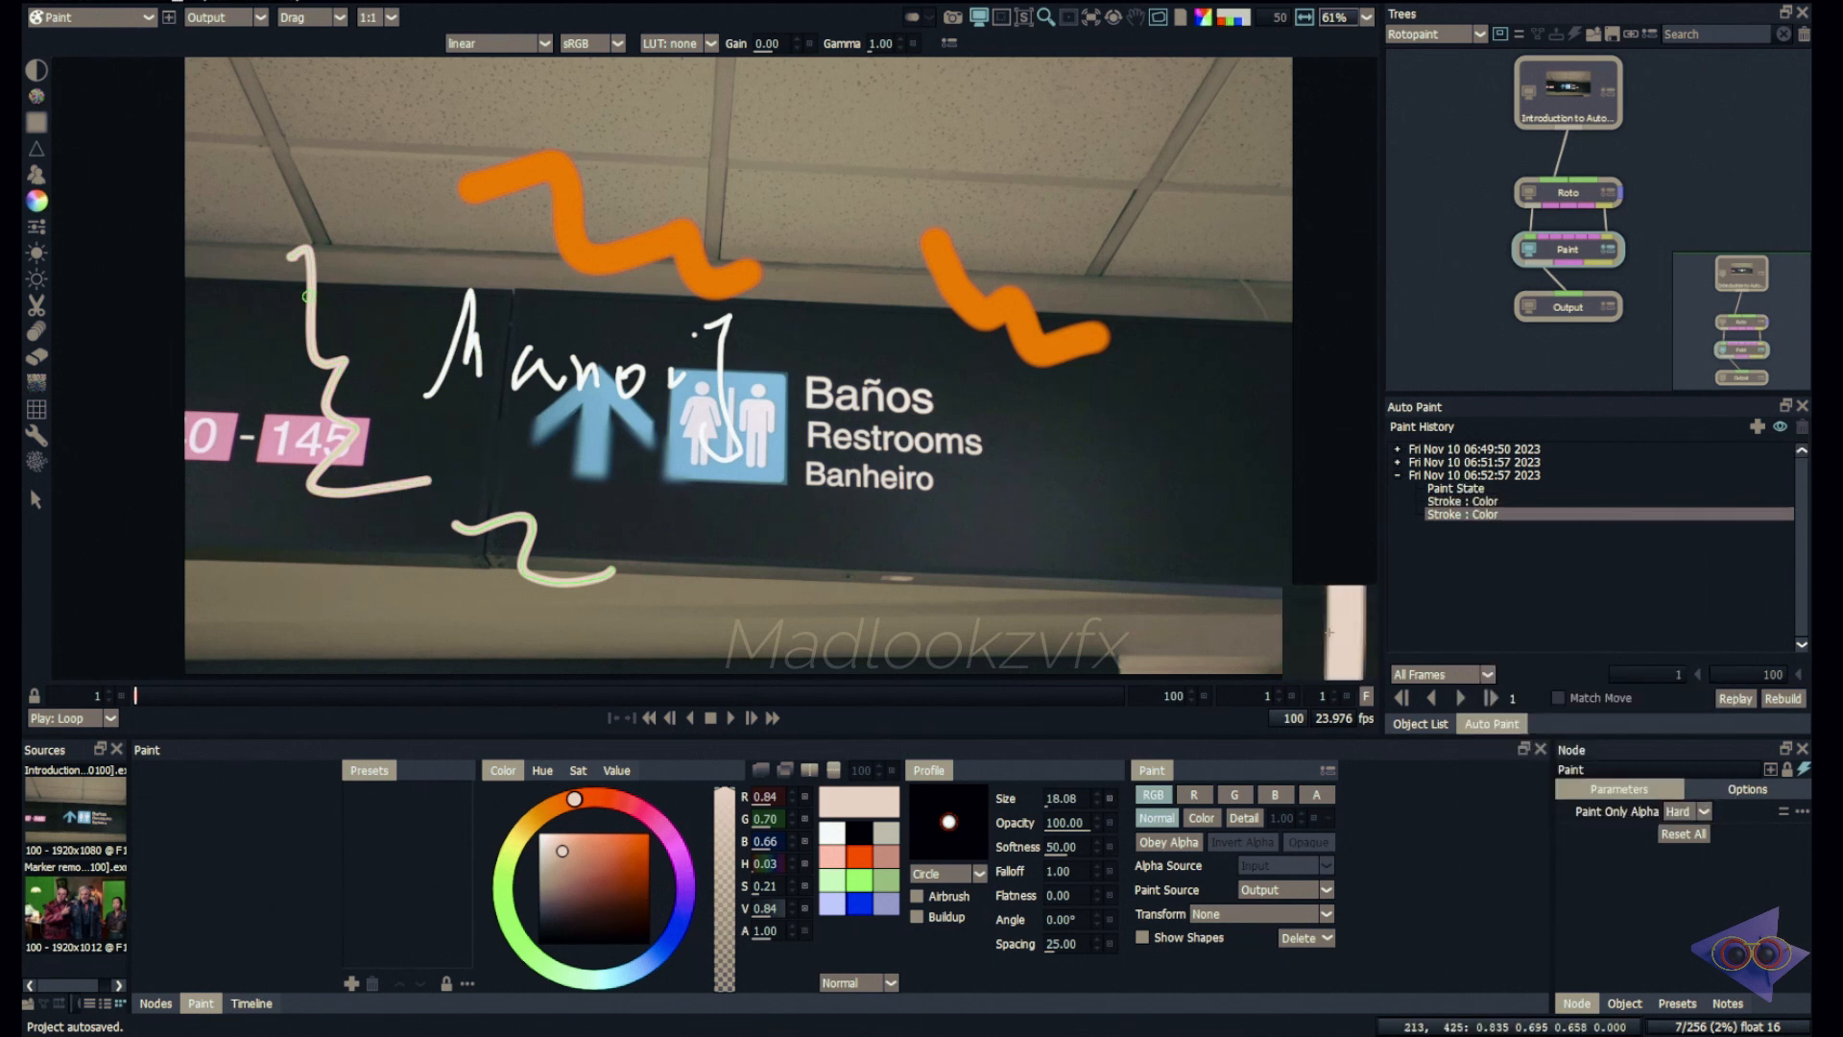
ctrl+click(1498, 501)
click(1803, 427)
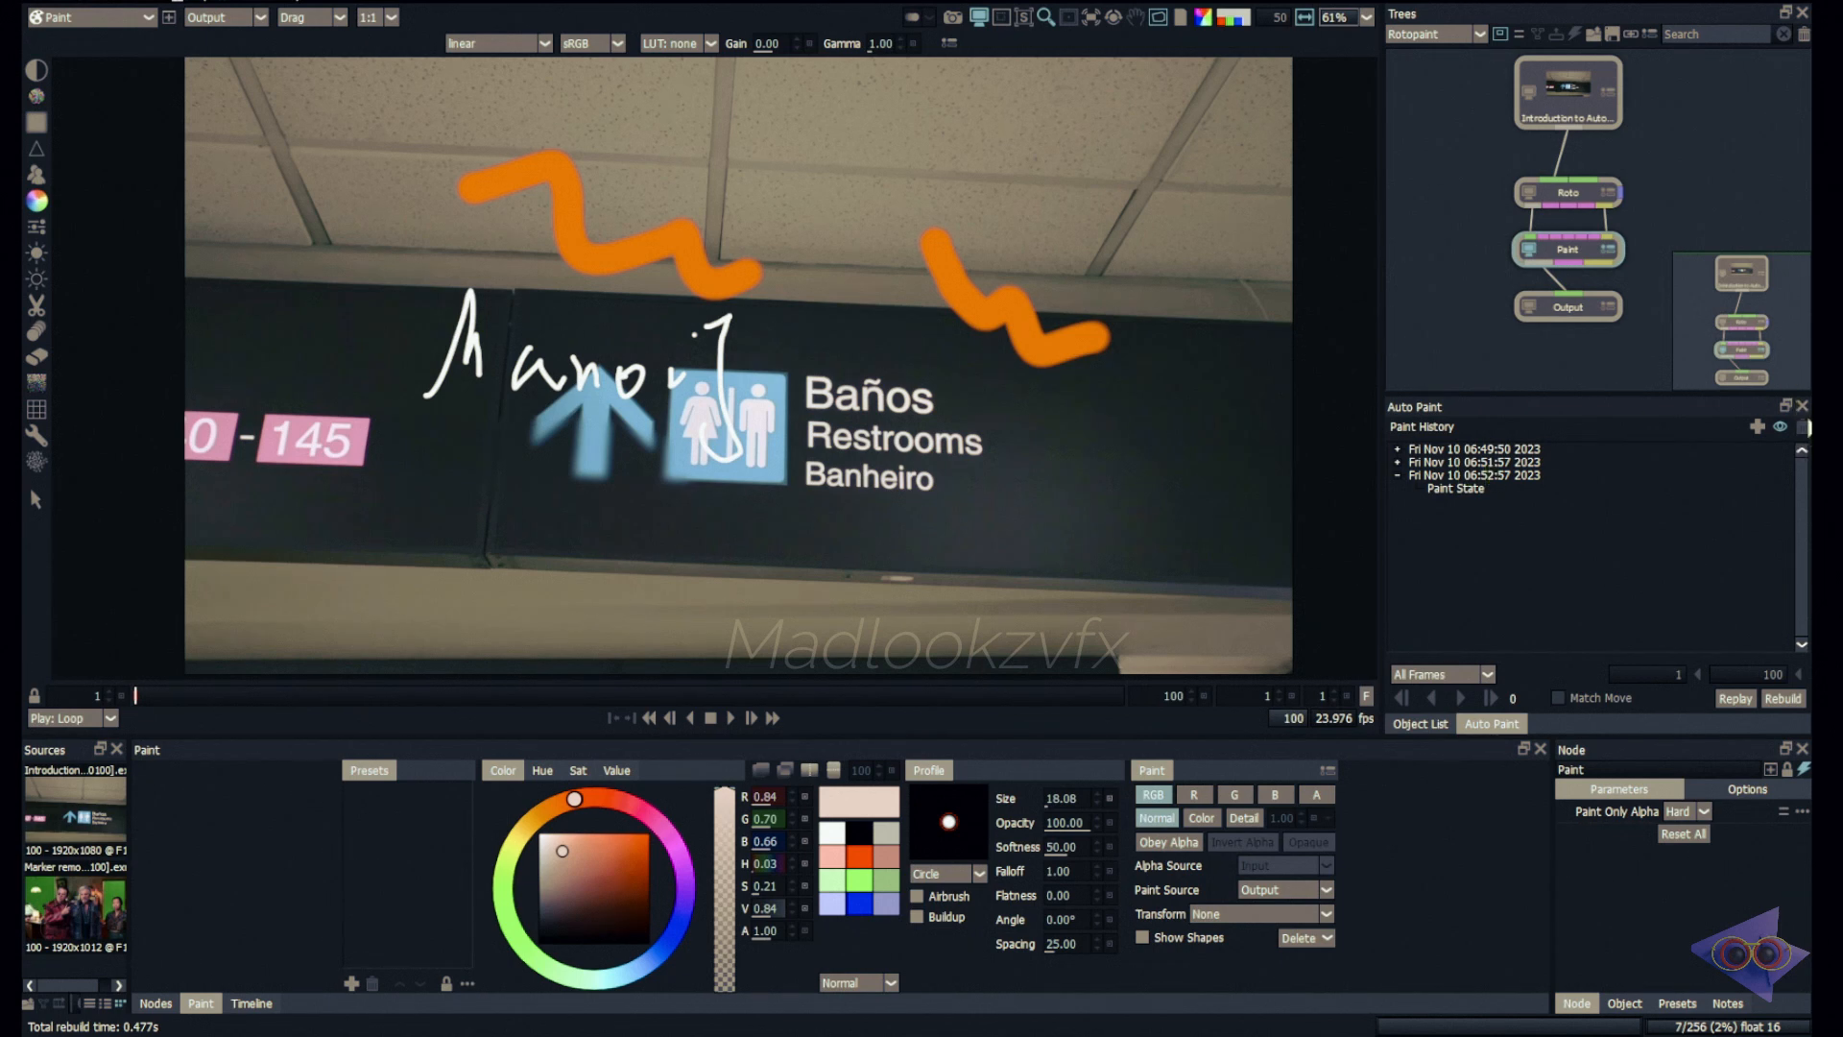
Step: Rename the first two paint history groups as ph01 and ph02
double_click(1486, 452)
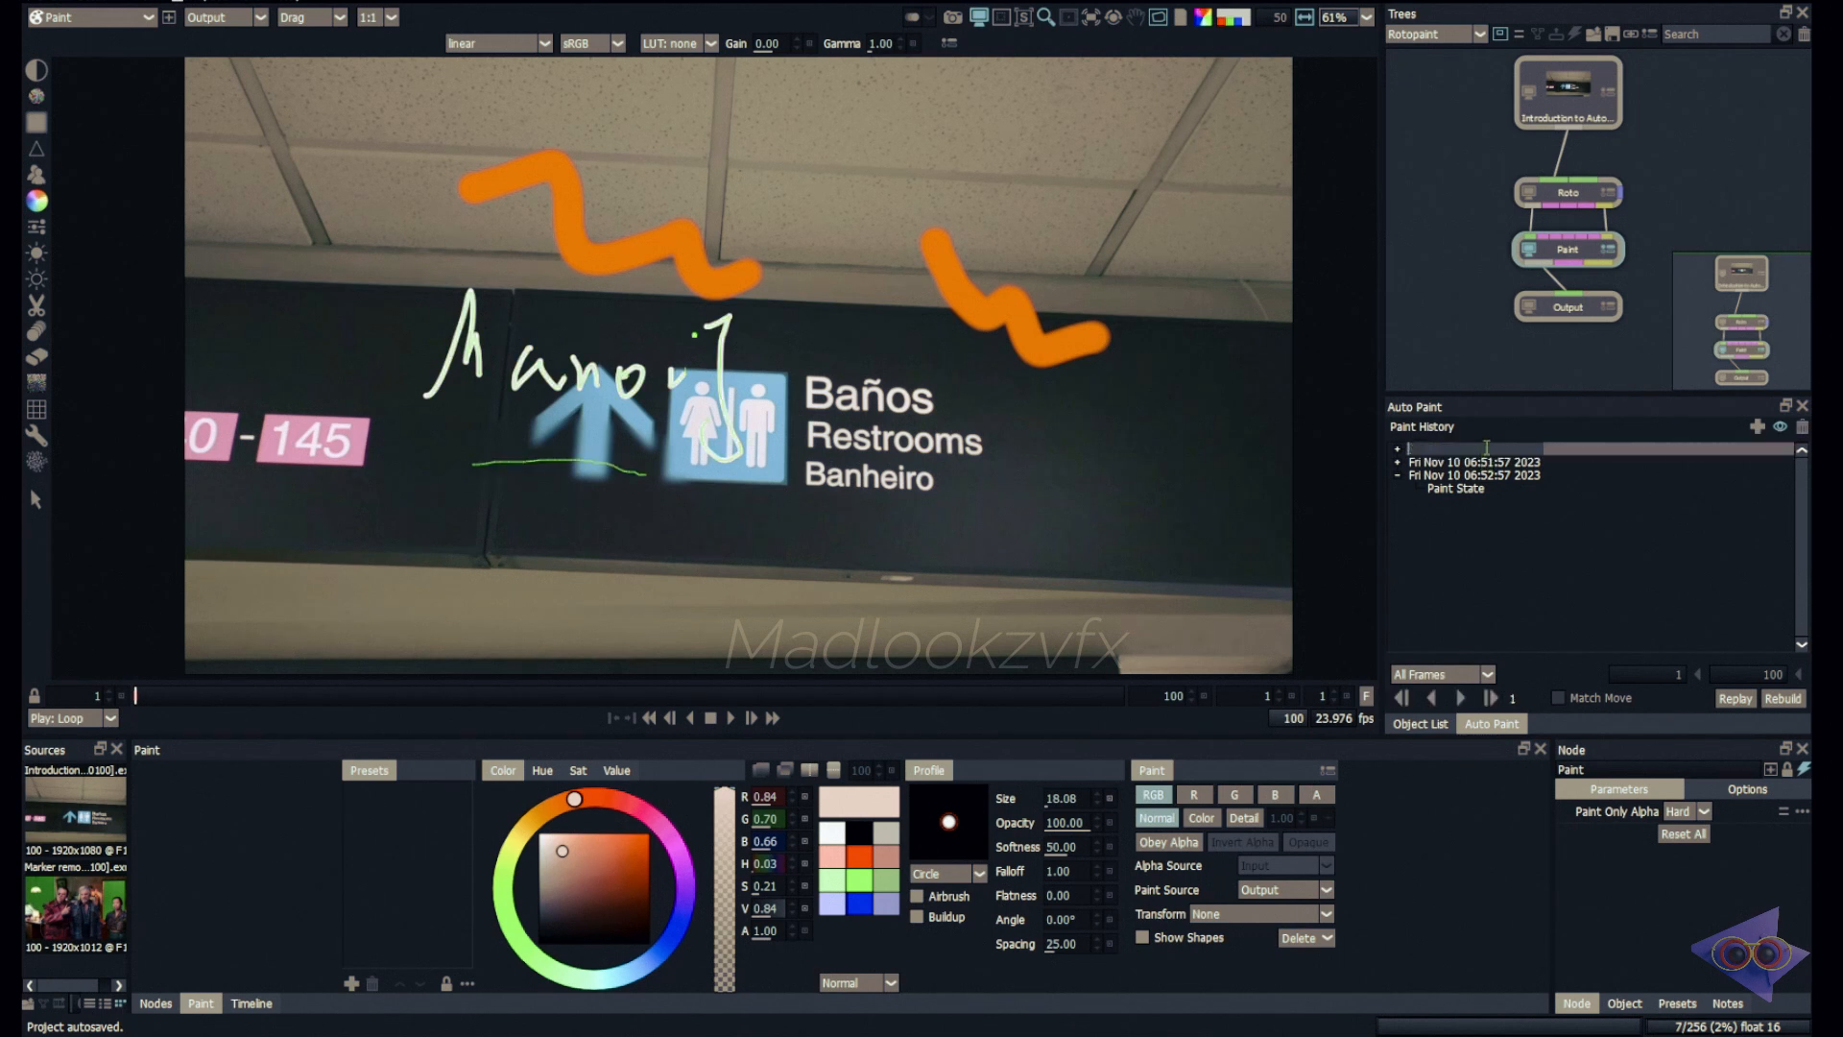
text(ph01)
key(Tab)
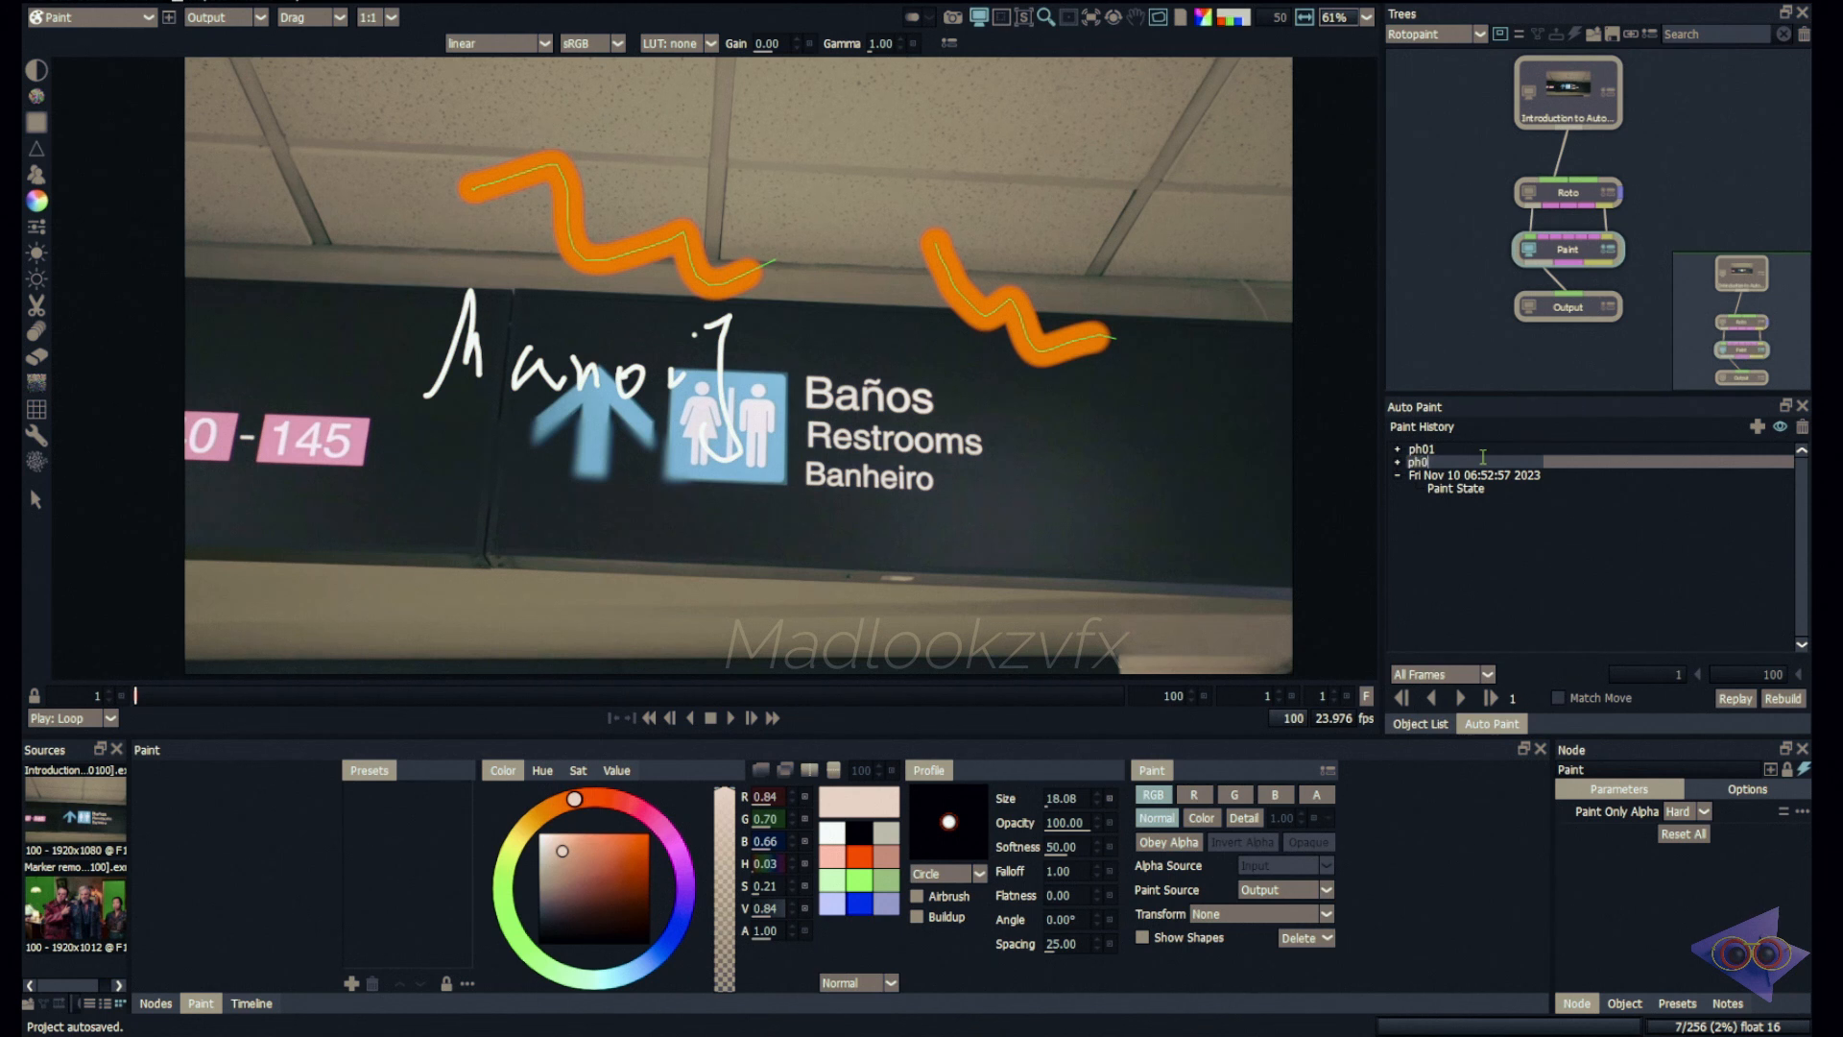
key(Return)
click(1488, 612)
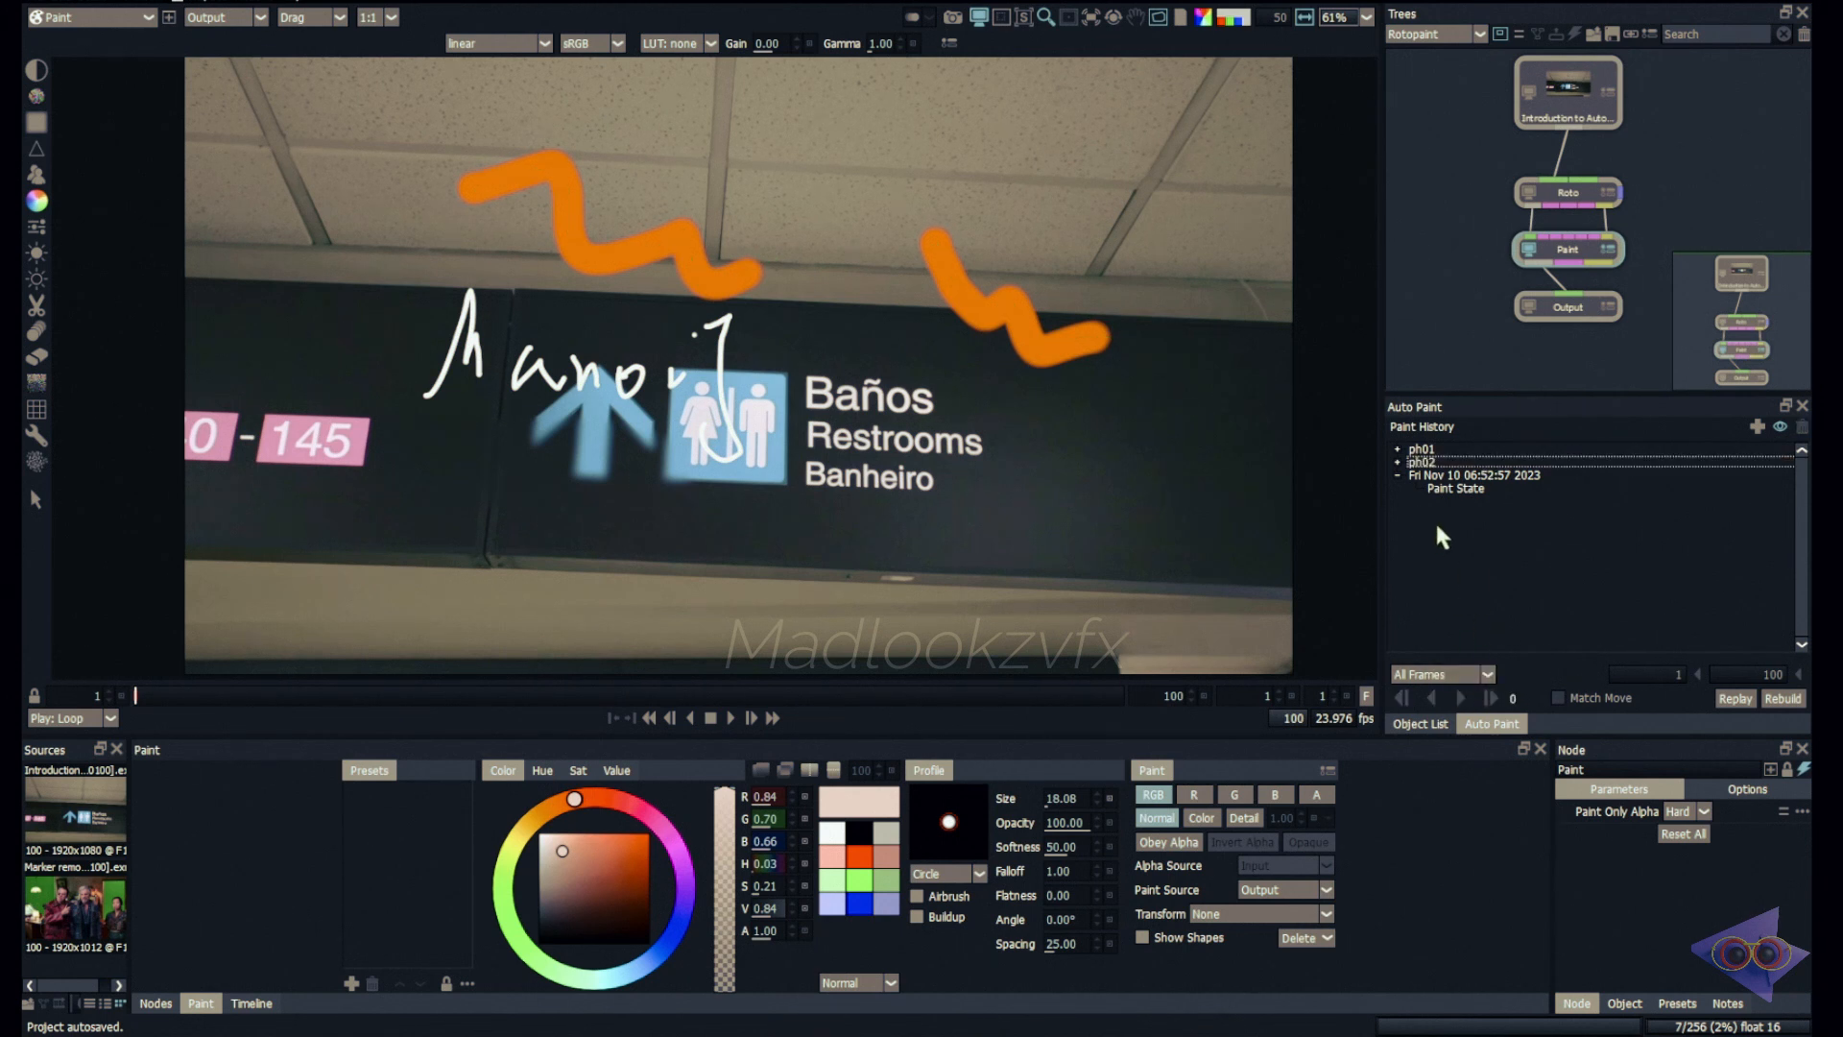
Step: Set the Auto Paint replay range to Custom, from frame 10 to frame 35
click(1441, 674)
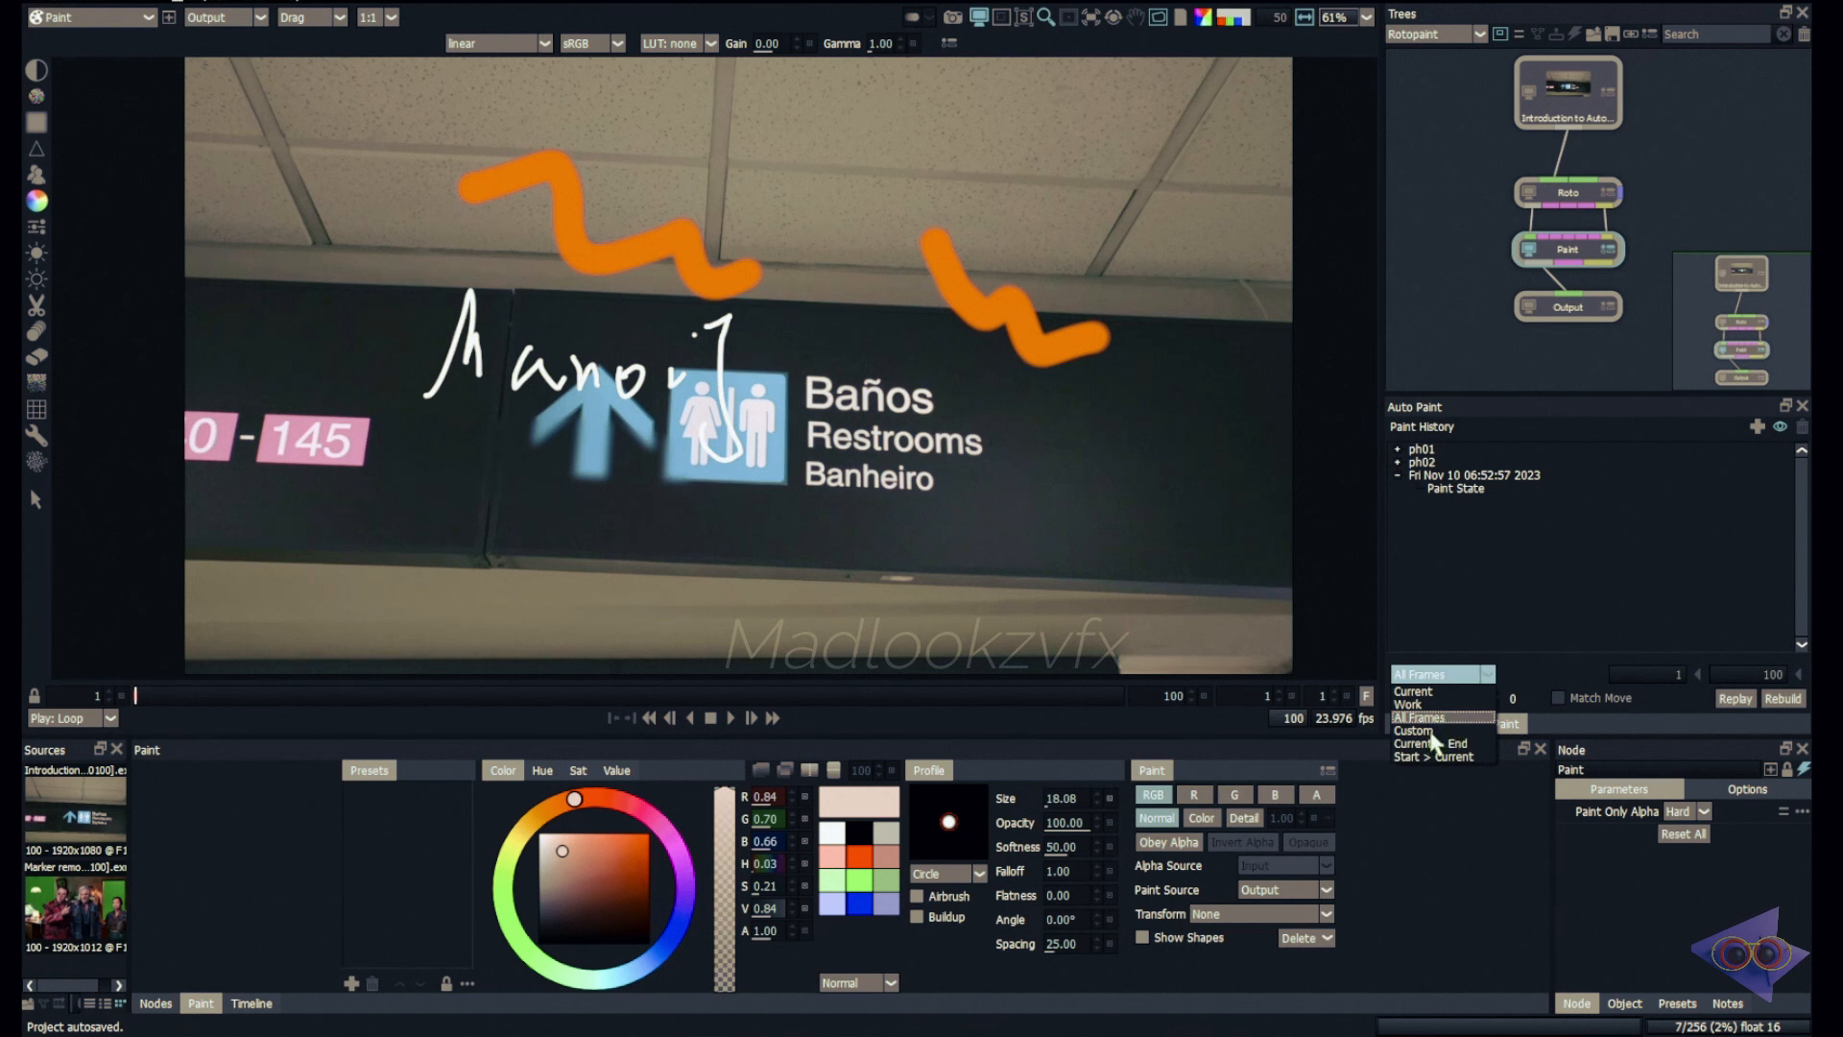
click(1427, 732)
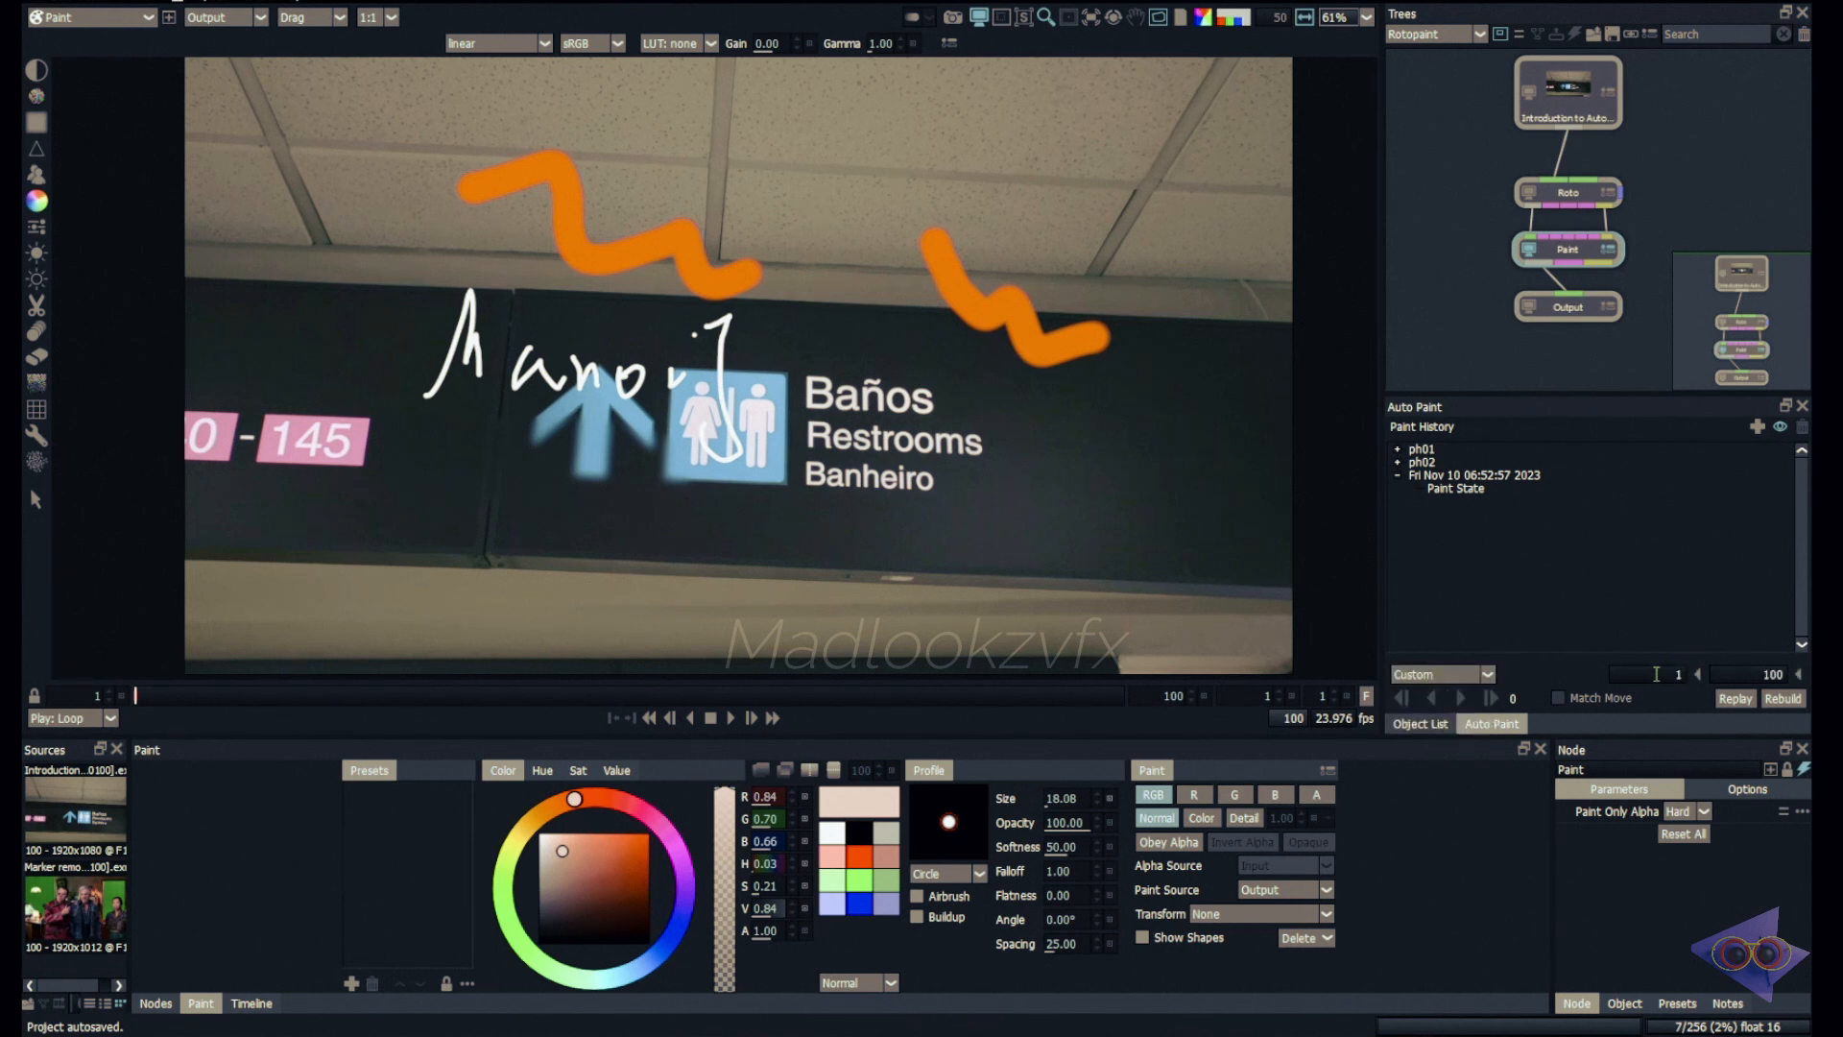
text(0)
double_click(1760, 666)
text(35)
Step: Go to frame 50, try the Current > End replay range, and set the range to Start > Current
click(1450, 674)
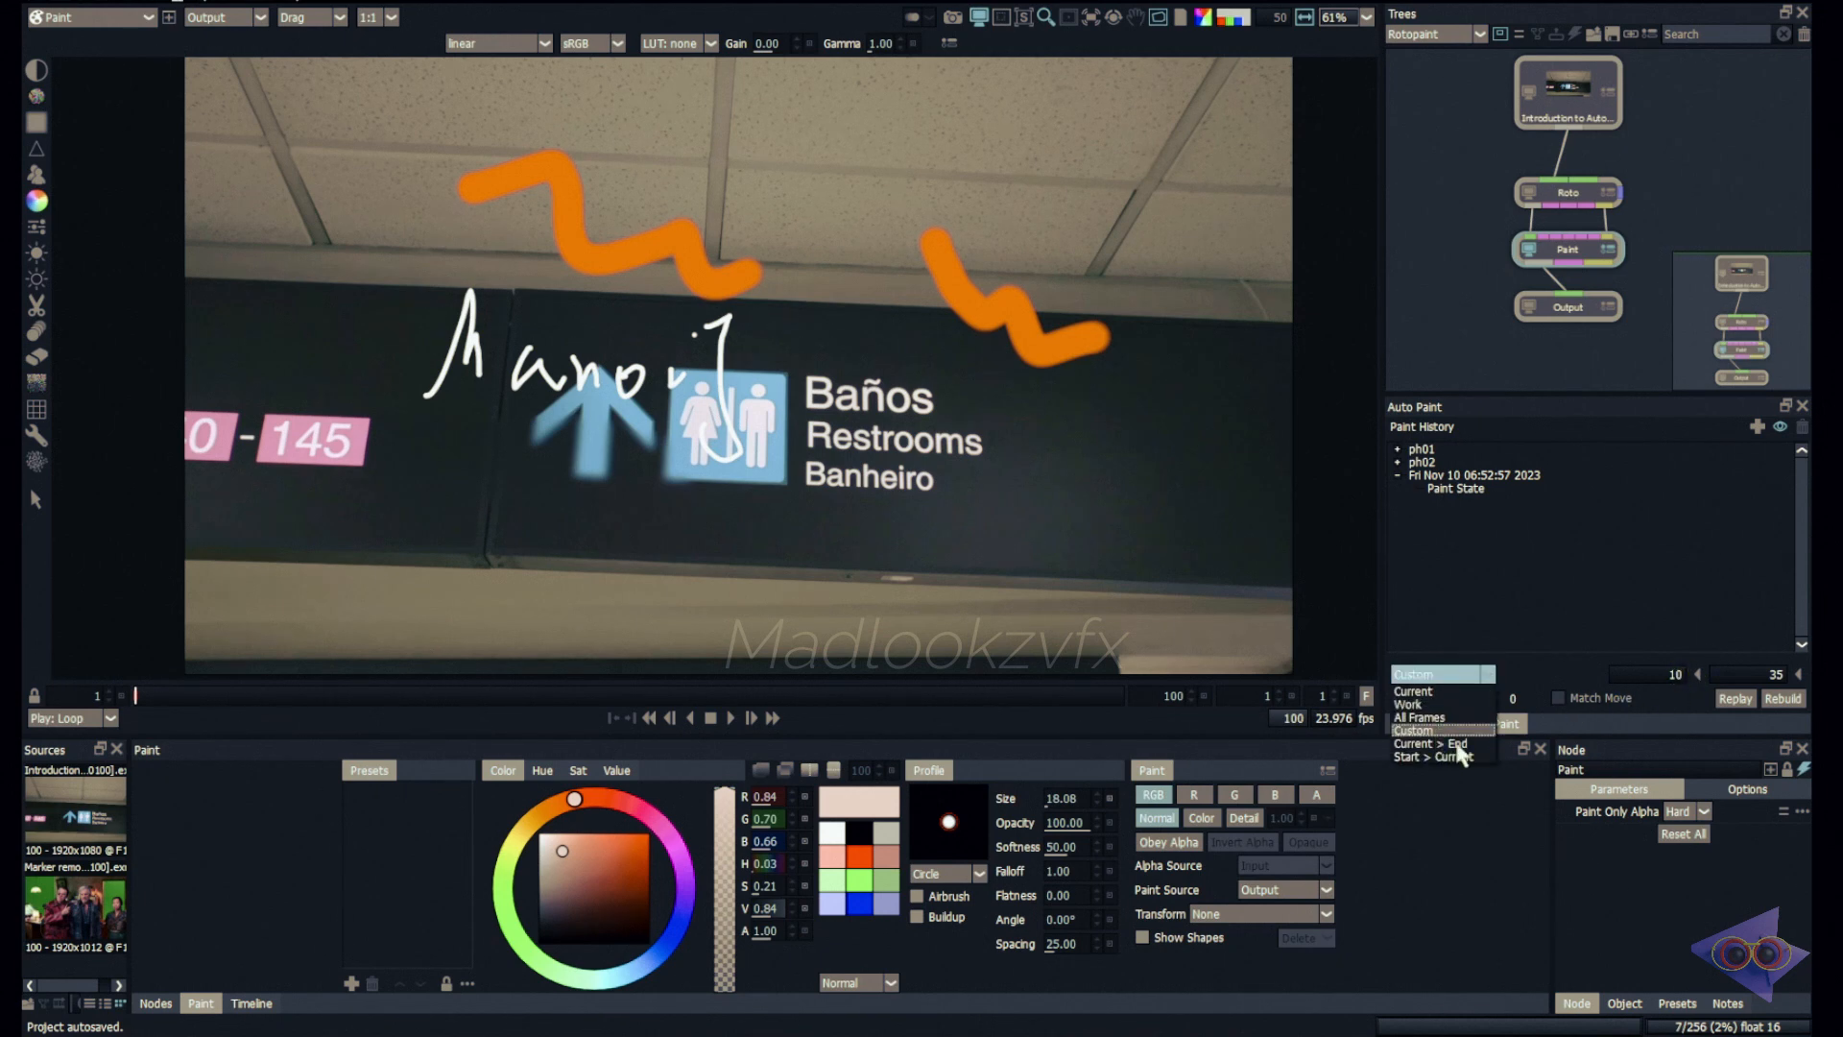
click(624, 695)
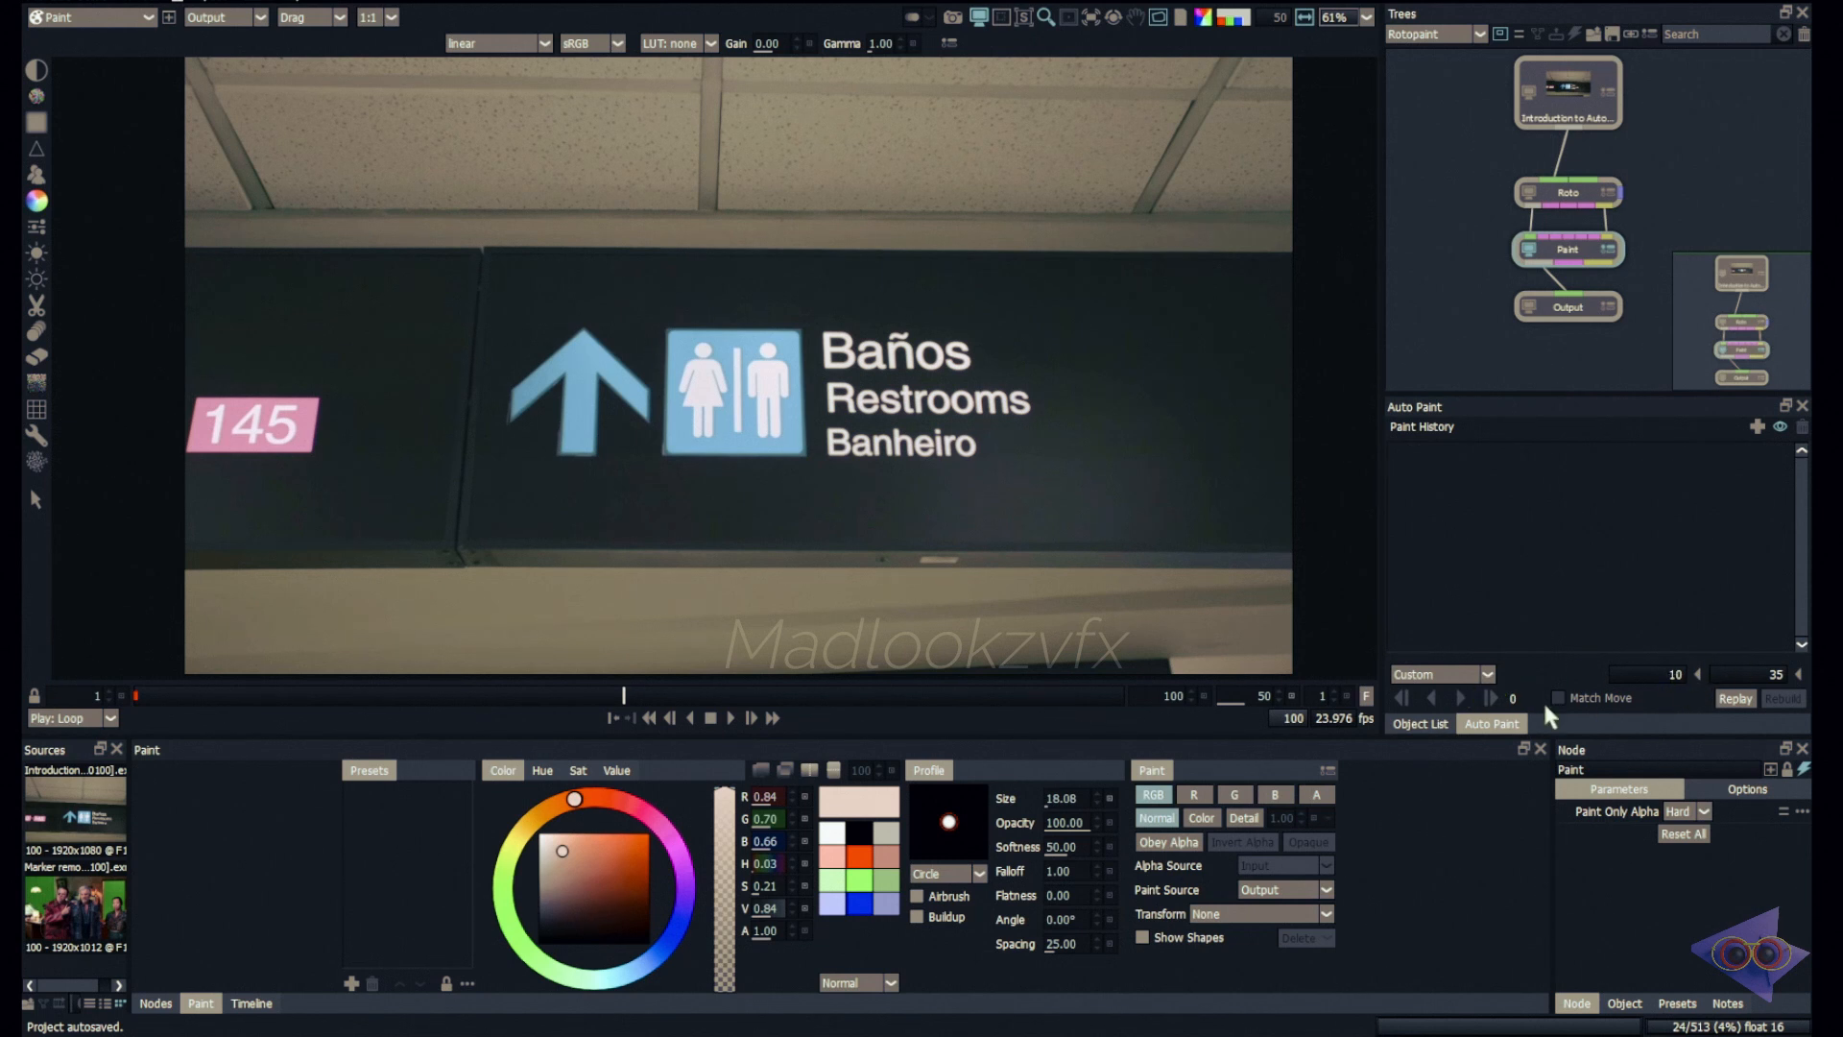
click(1437, 674)
click(1413, 745)
click(1447, 673)
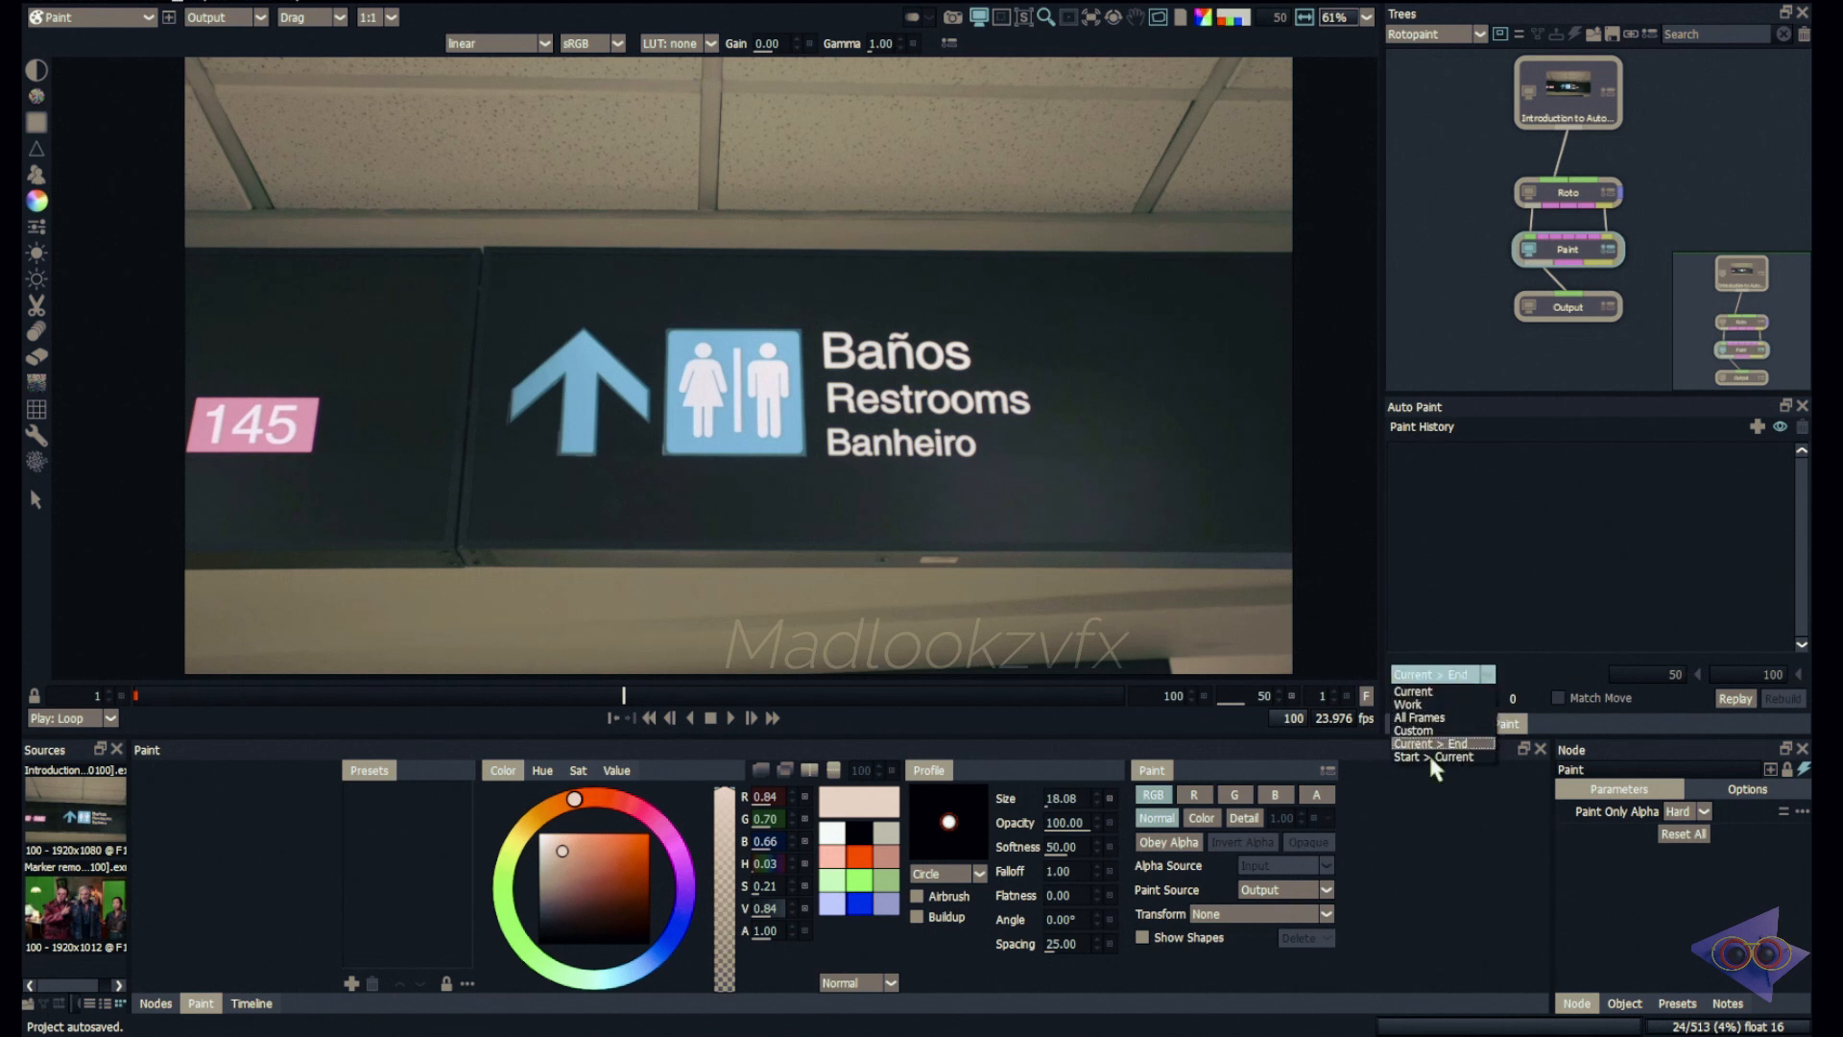
click(1438, 756)
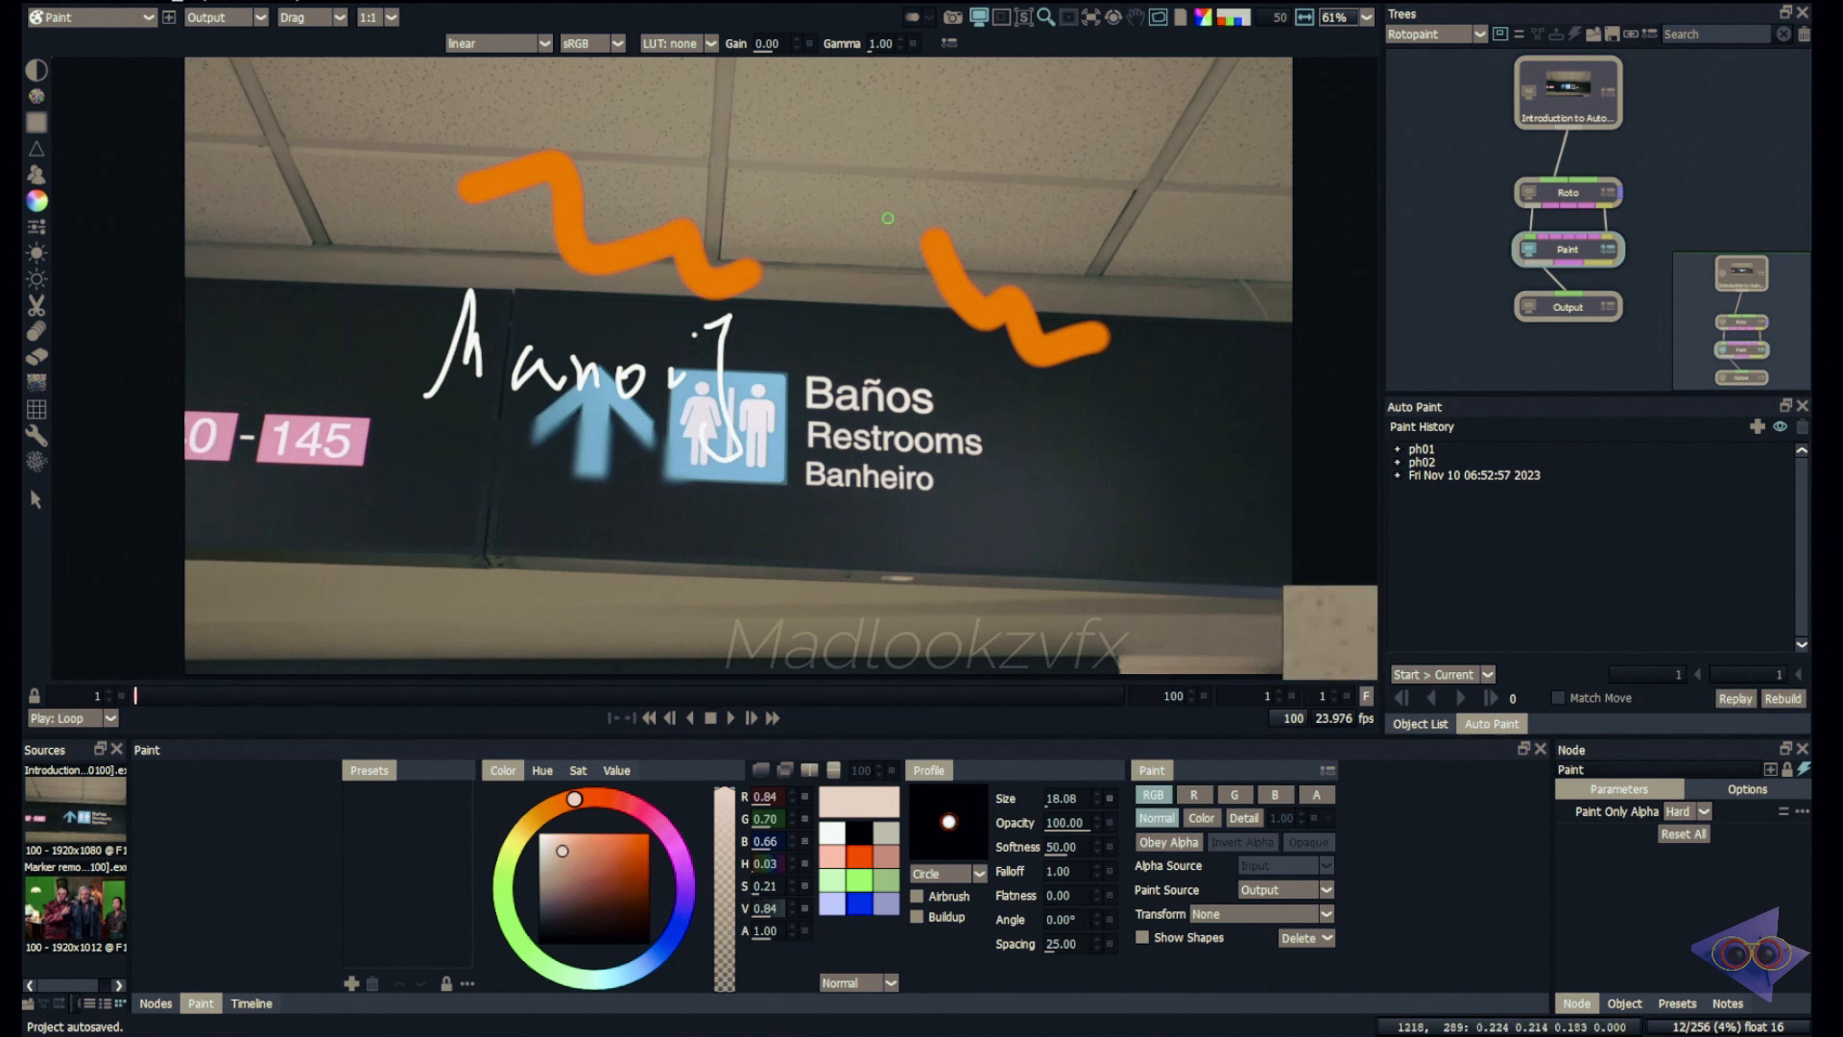
Step: Set the Color brush's opacity to 50 and its size to 50
click(1078, 825)
text(50)
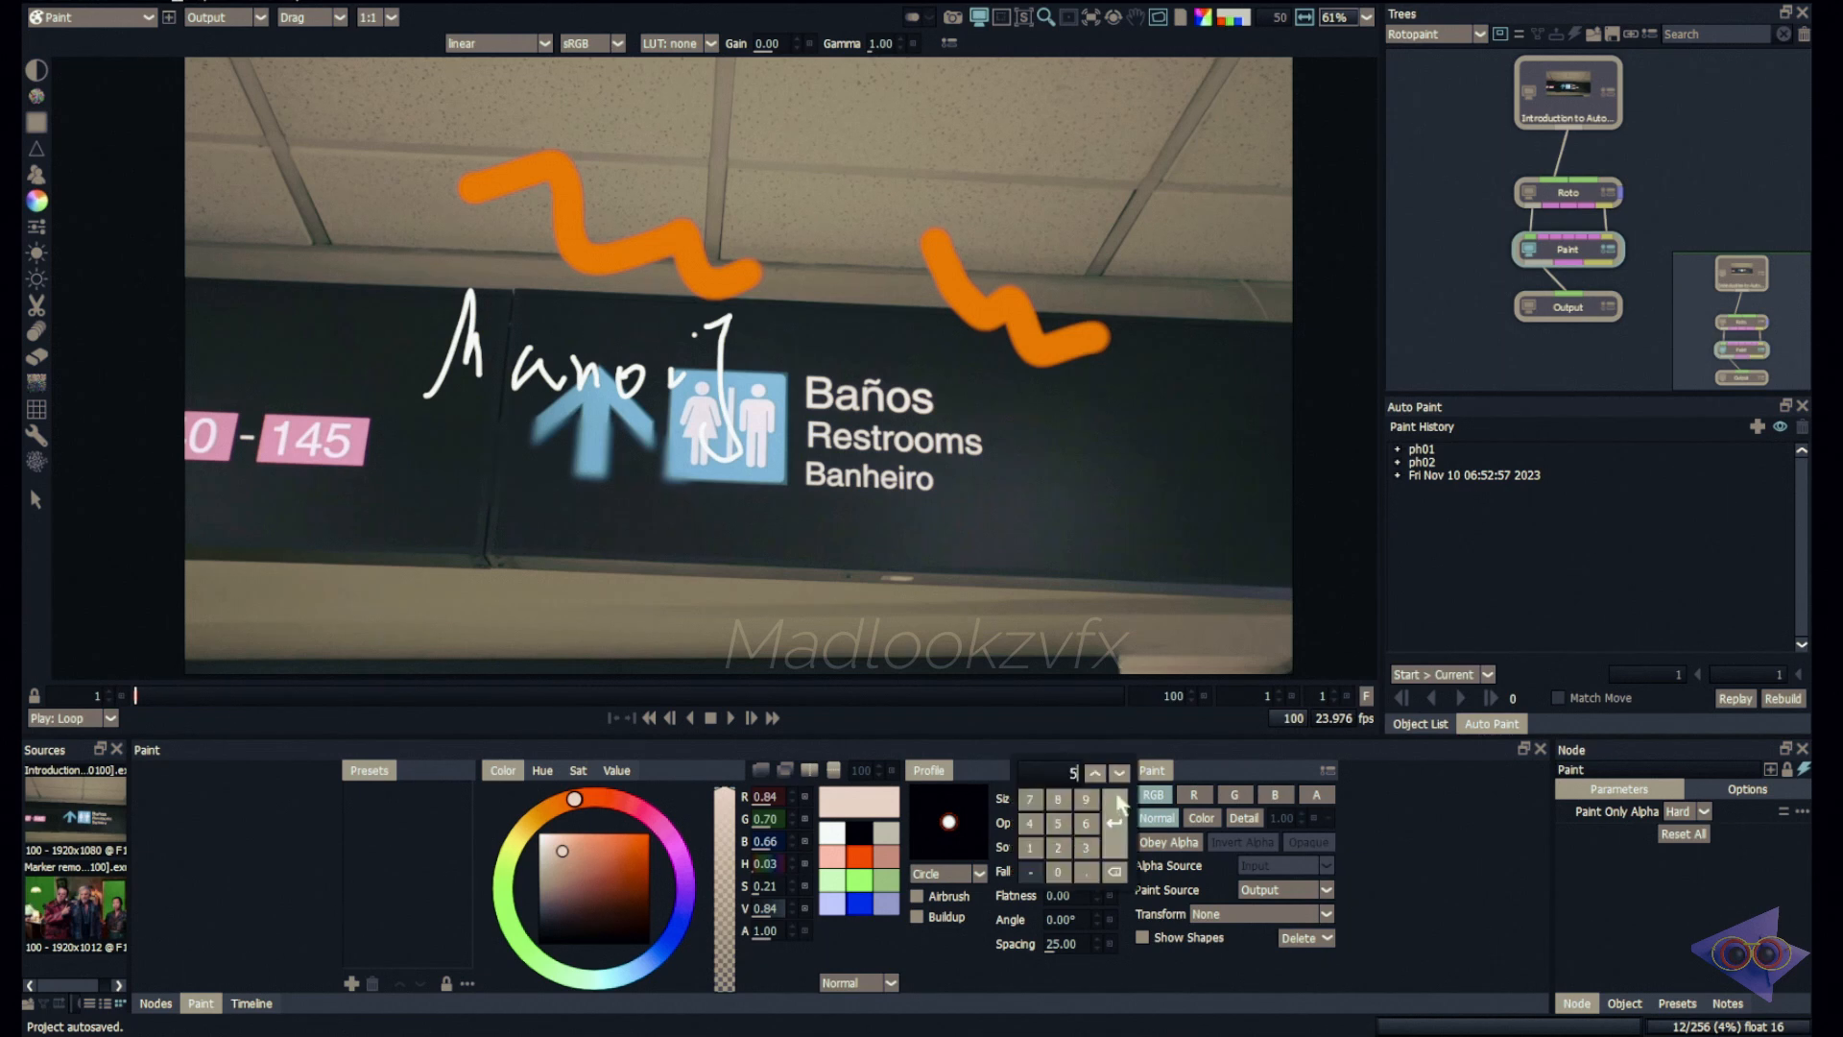
key(Return)
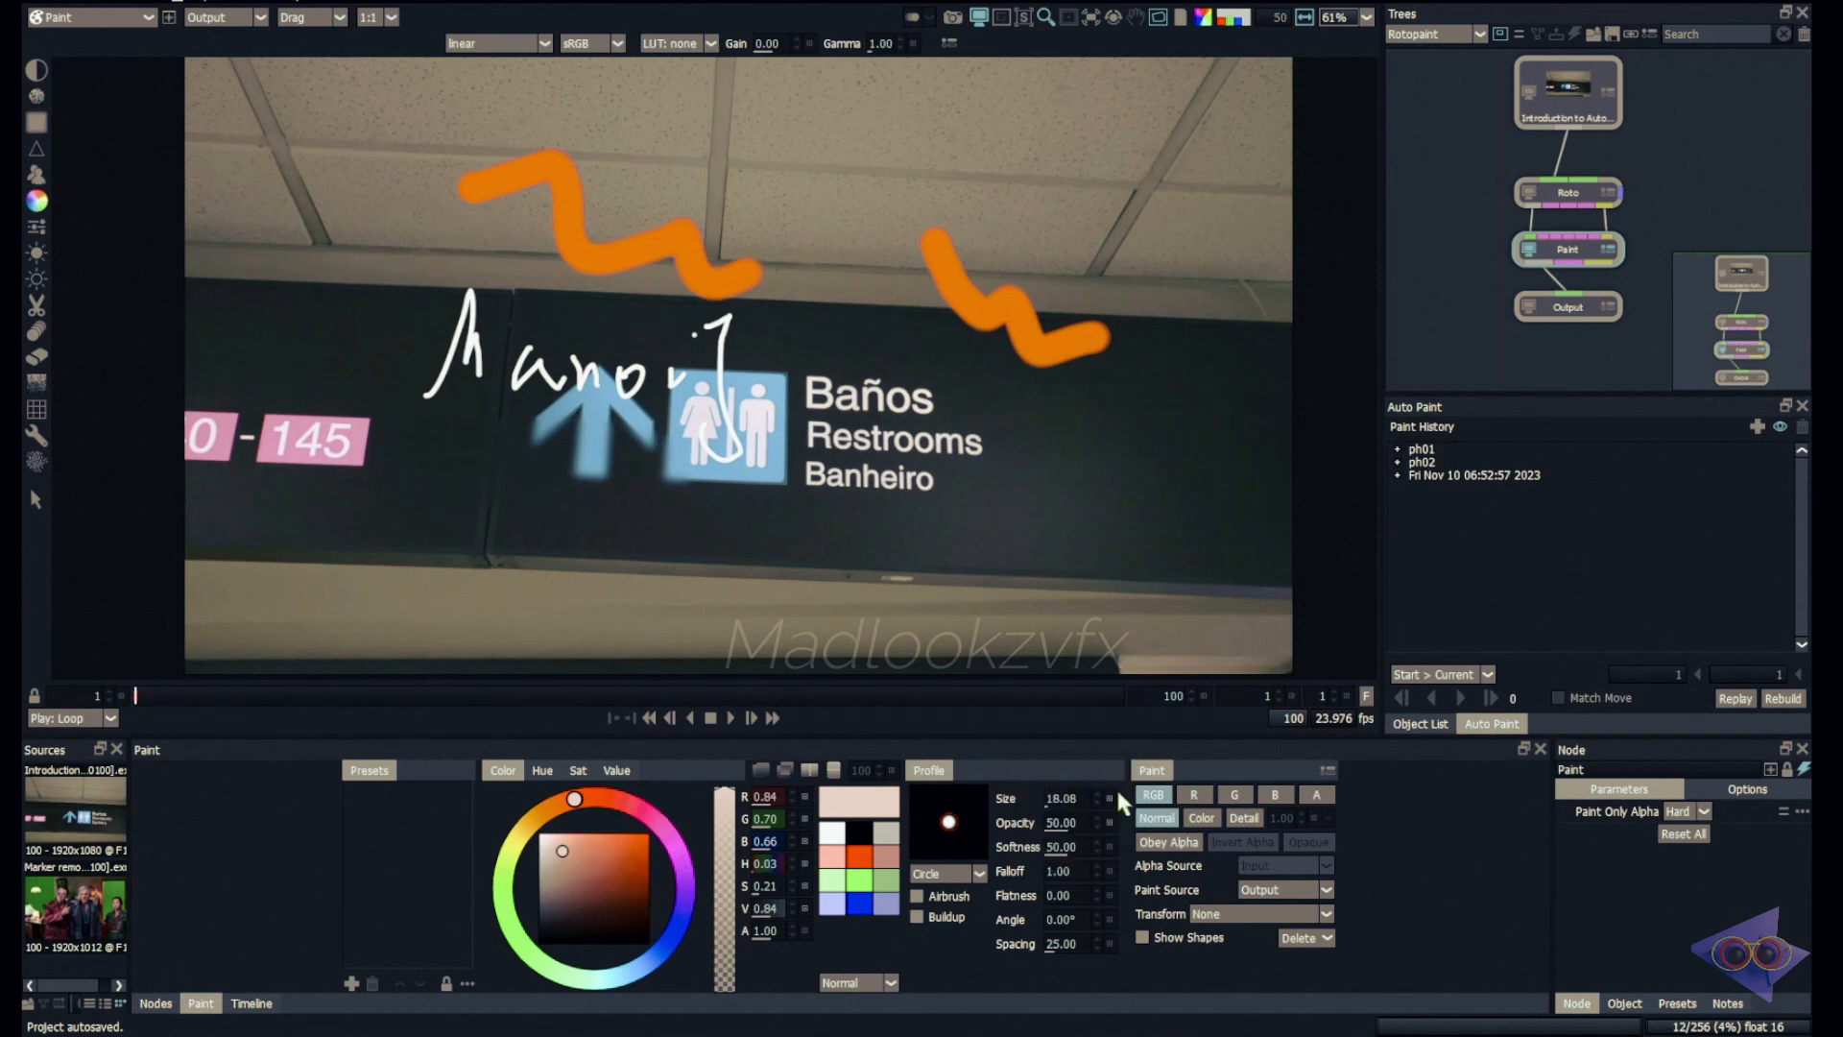
right_click(1066, 807)
click(1068, 799)
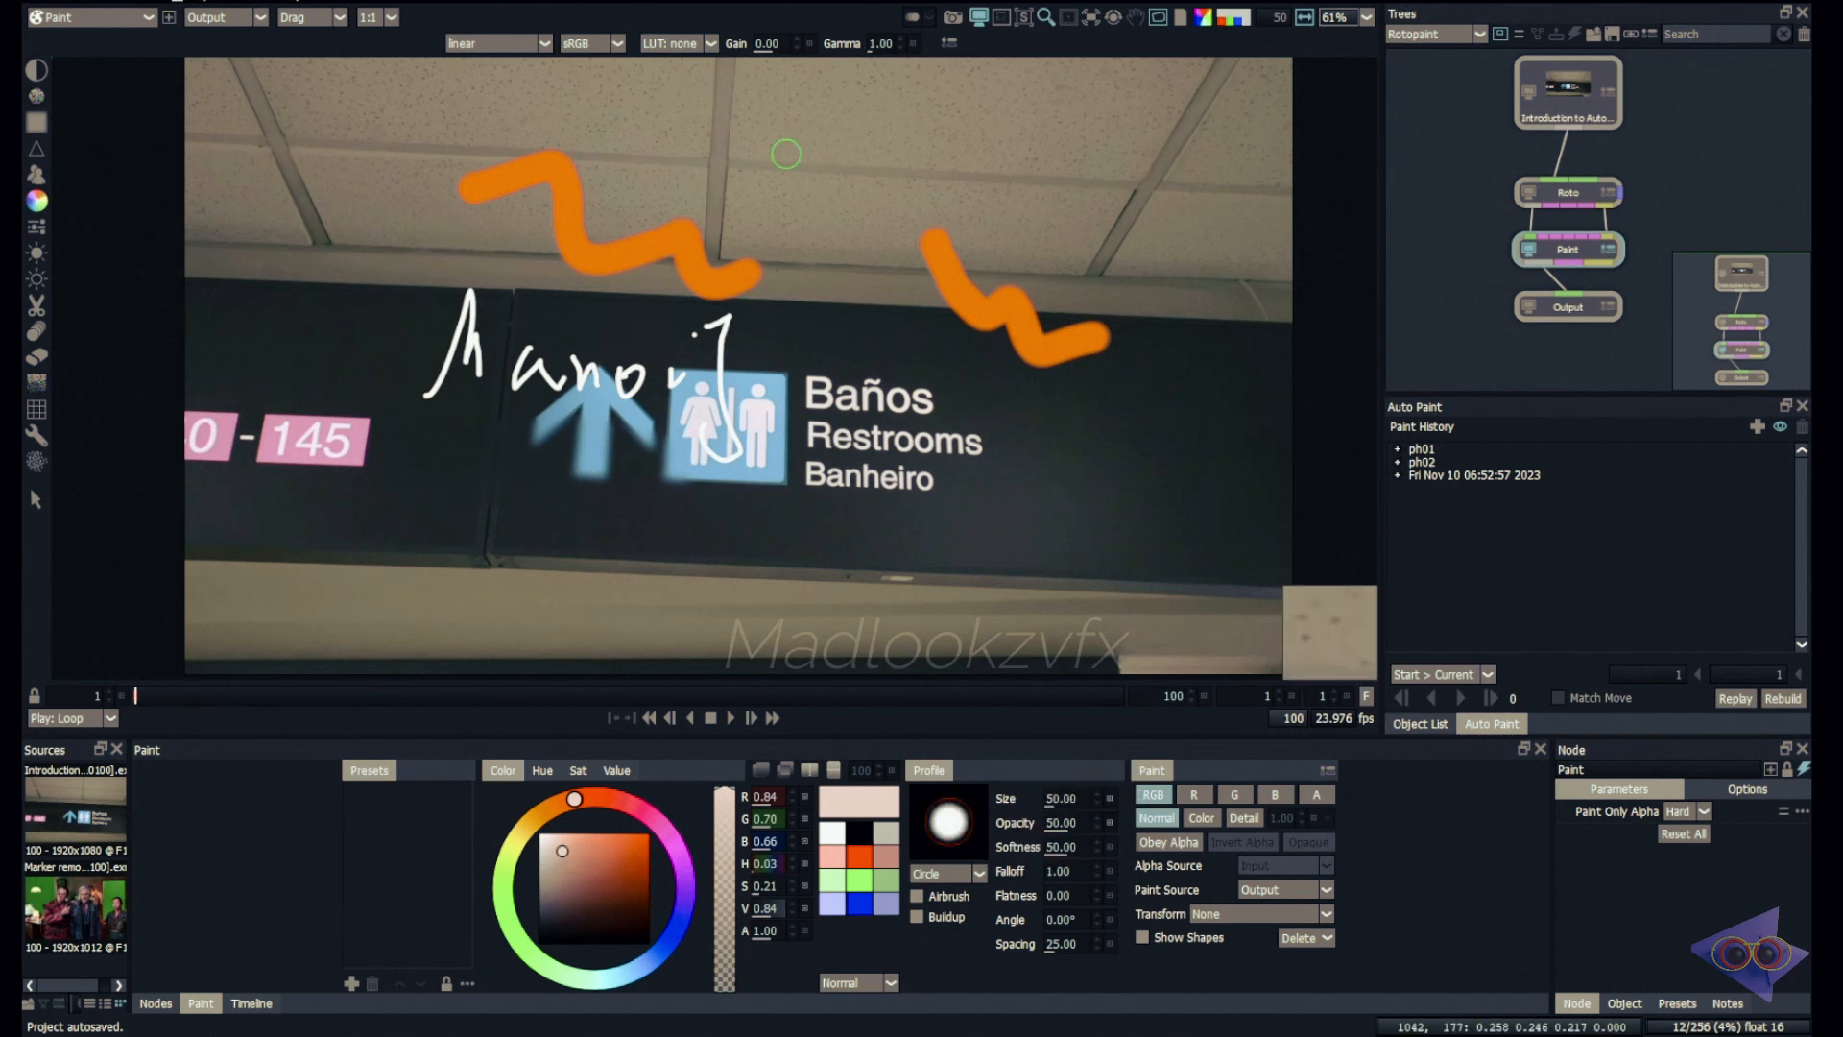
Step: Change the brush colour to magenta and paint a wavy stroke from the ceiling down across the sign at frame 58
click(650, 855)
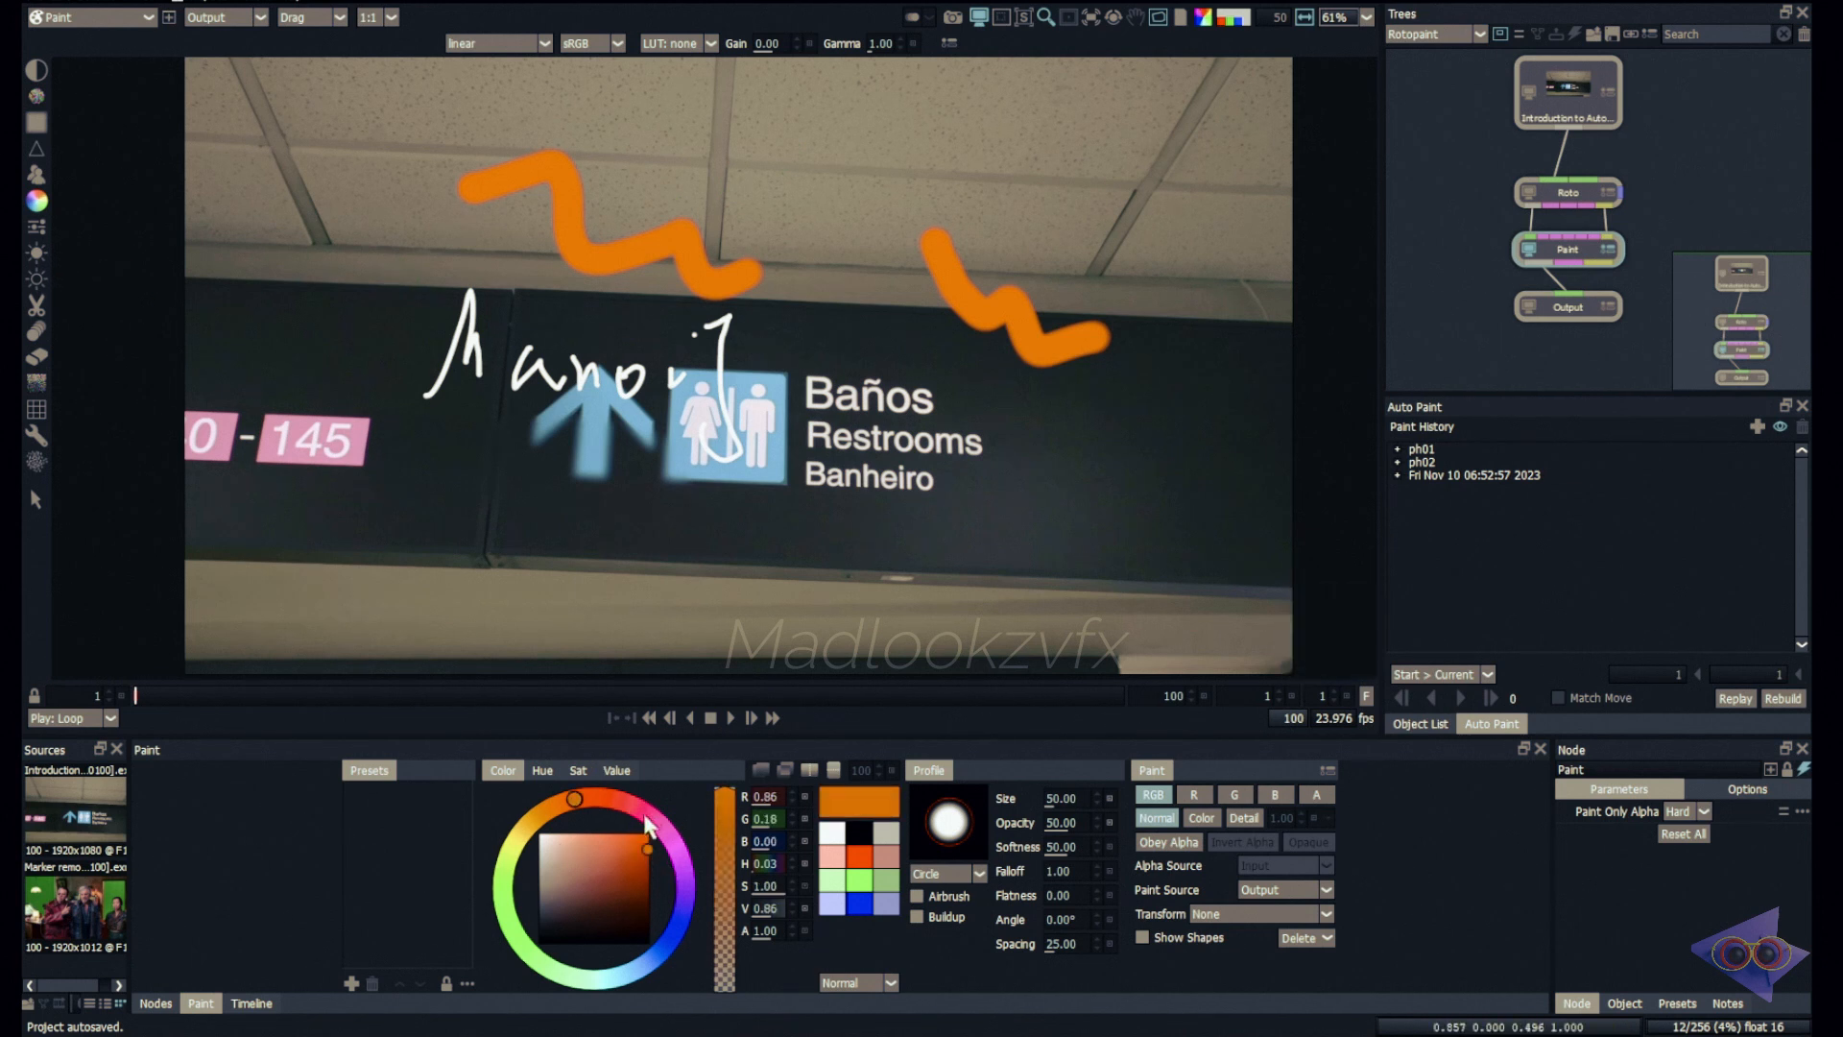
drag(645, 816, 663, 828)
mouse_move(758, 165)
mouse_down()
mouse_move(1132, 192)
mouse_move(1236, 480)
mouse_up()
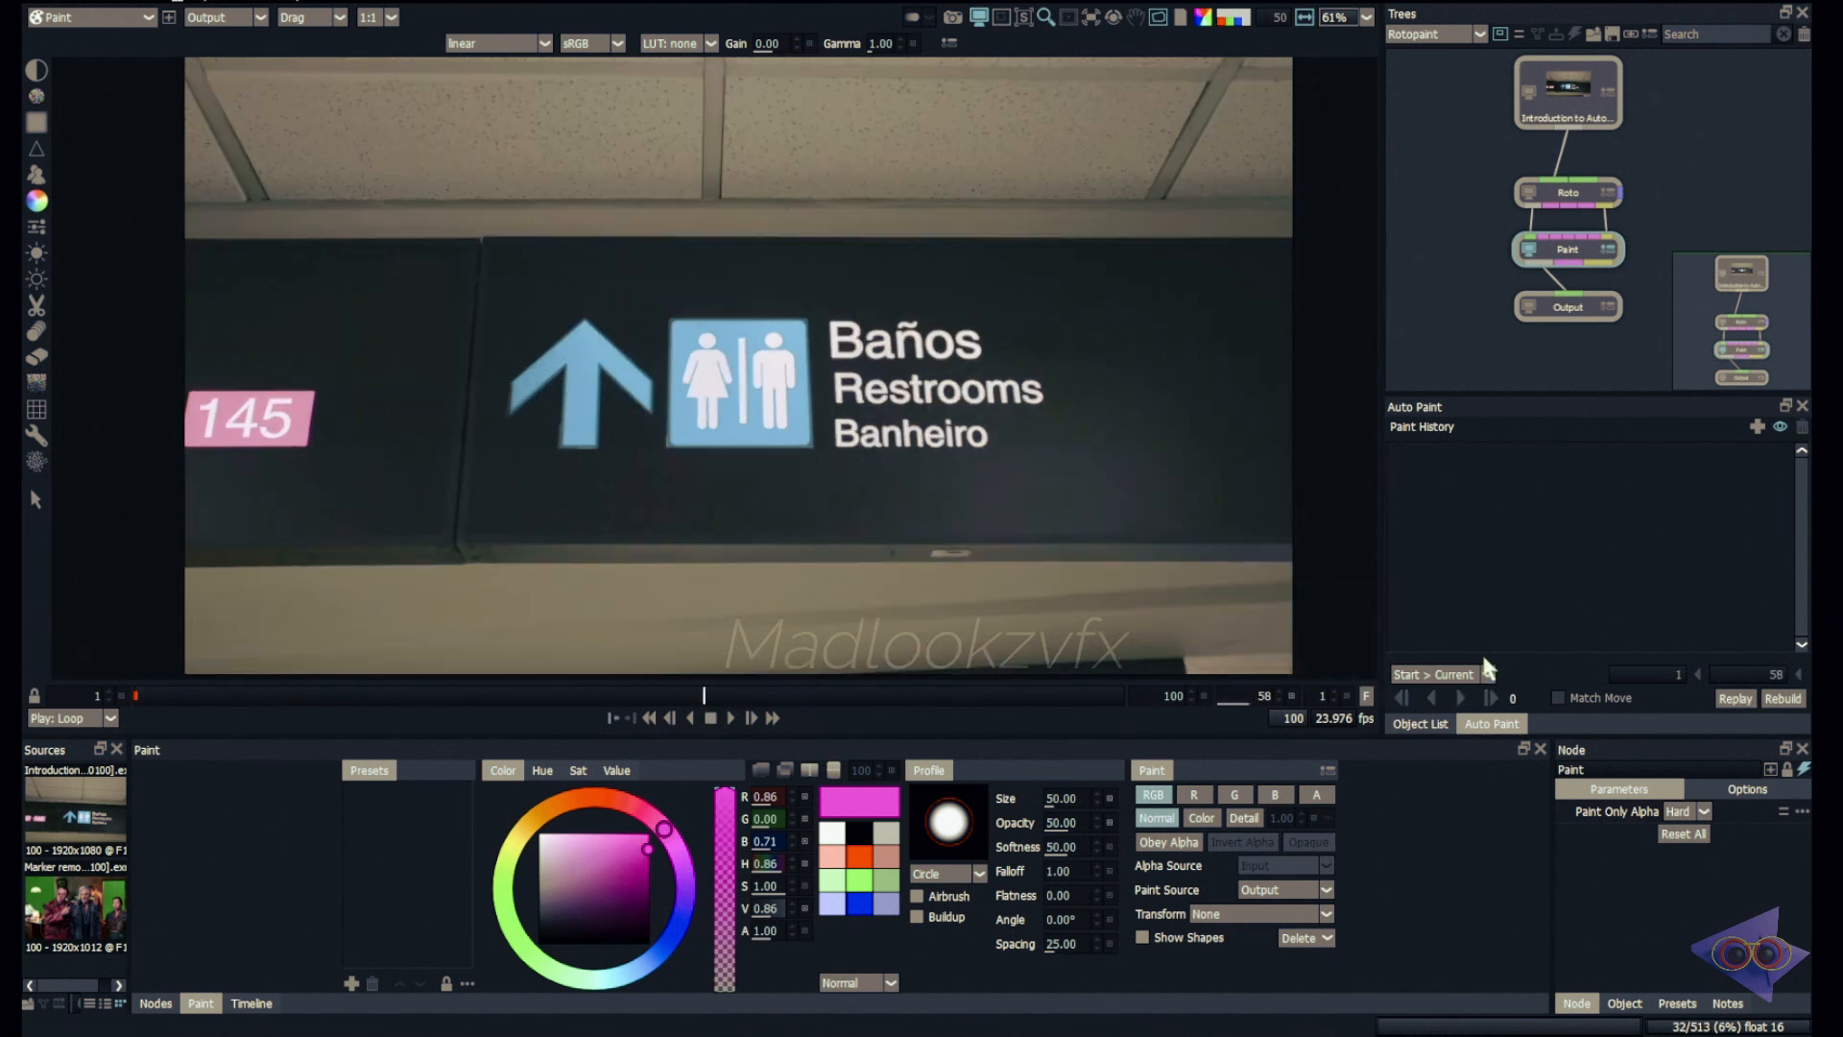
mouse_move(780, 129)
mouse_down()
mouse_move(1082, 185)
mouse_move(1143, 238)
mouse_move(1241, 471)
mouse_up()
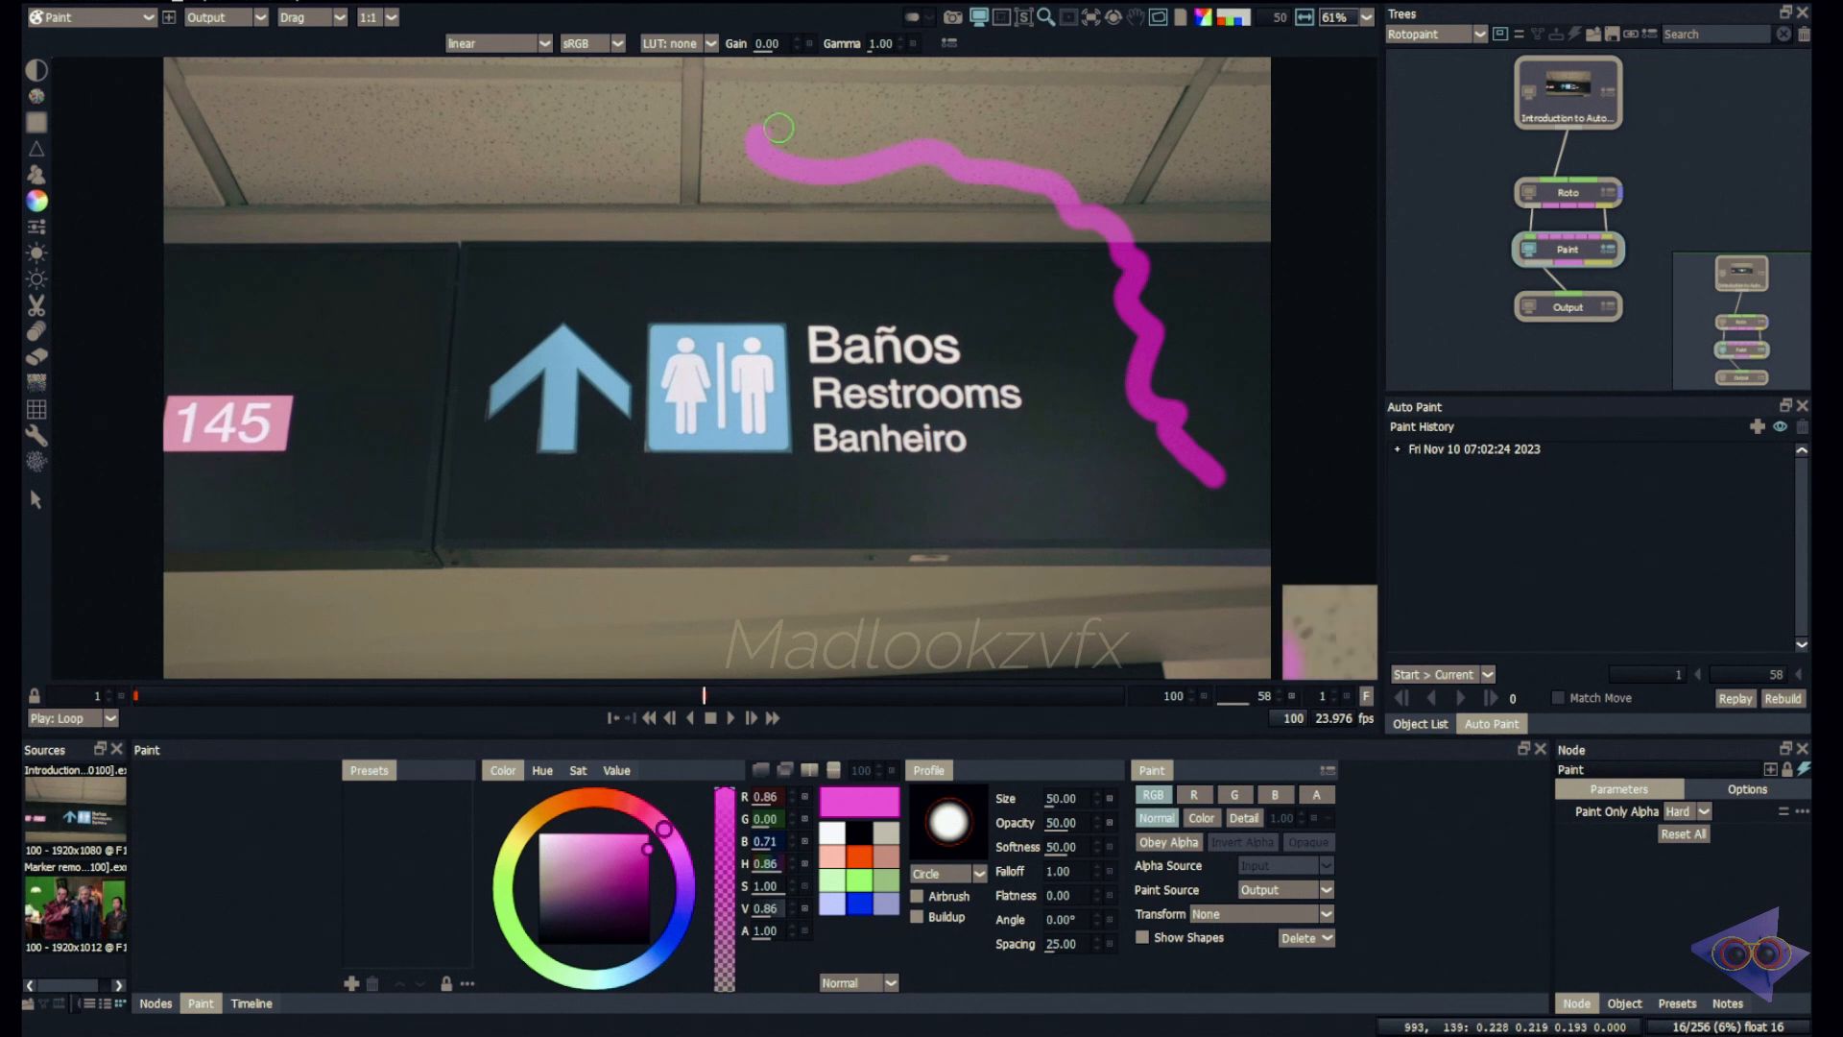
Step: Replay the magenta stroke over the Start > Current range at frame 20 and select its Color stroke in the paint history
click(1734, 699)
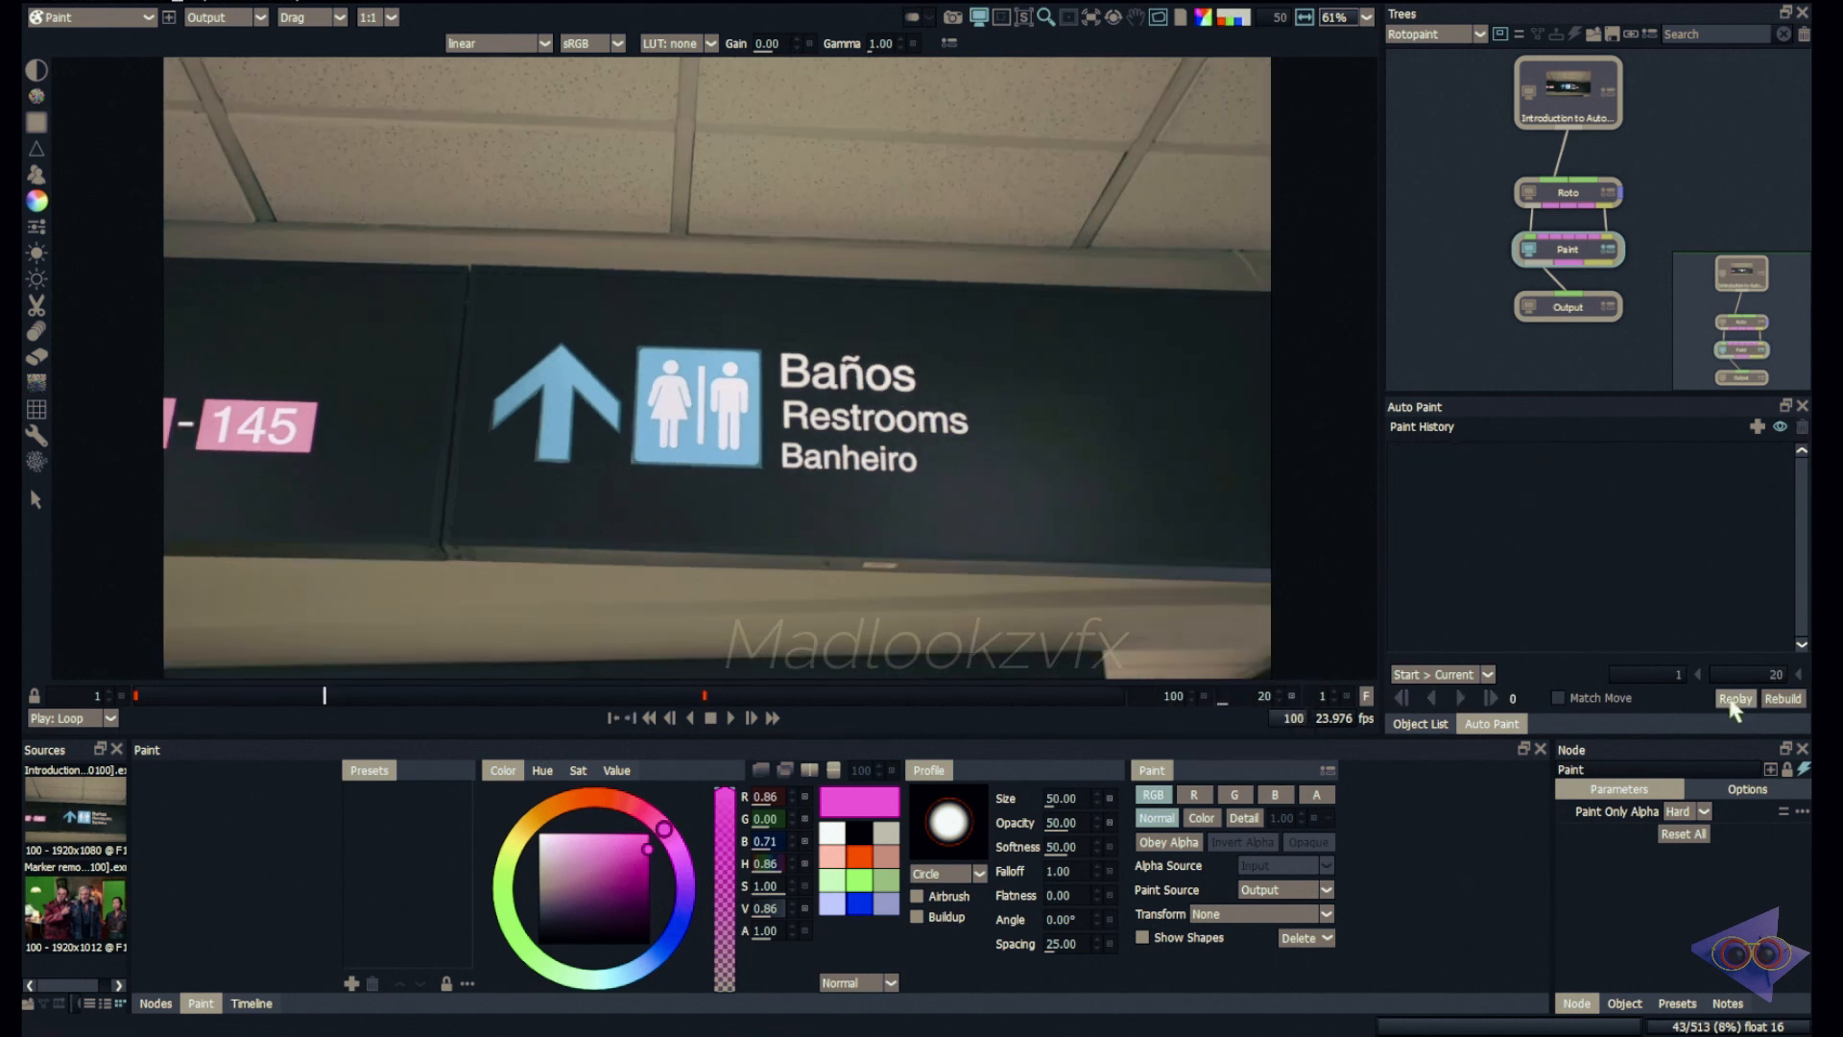
click(1733, 699)
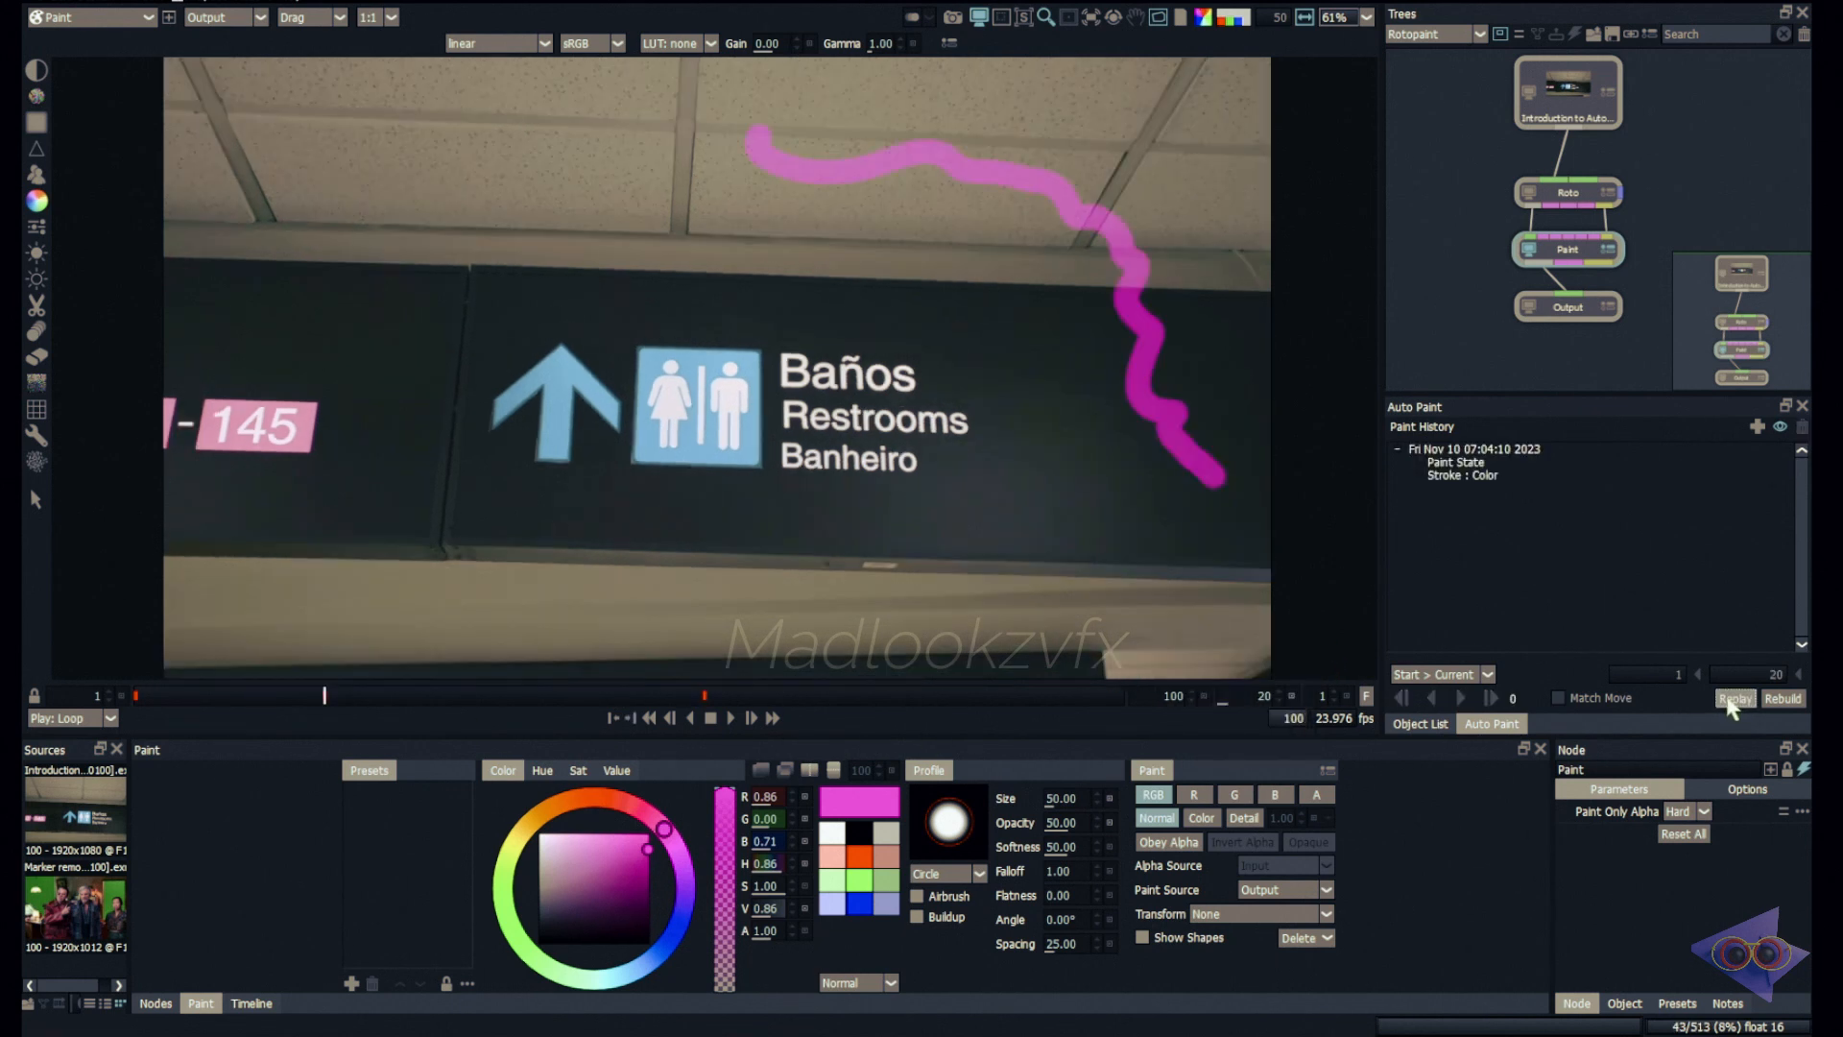
click(1485, 476)
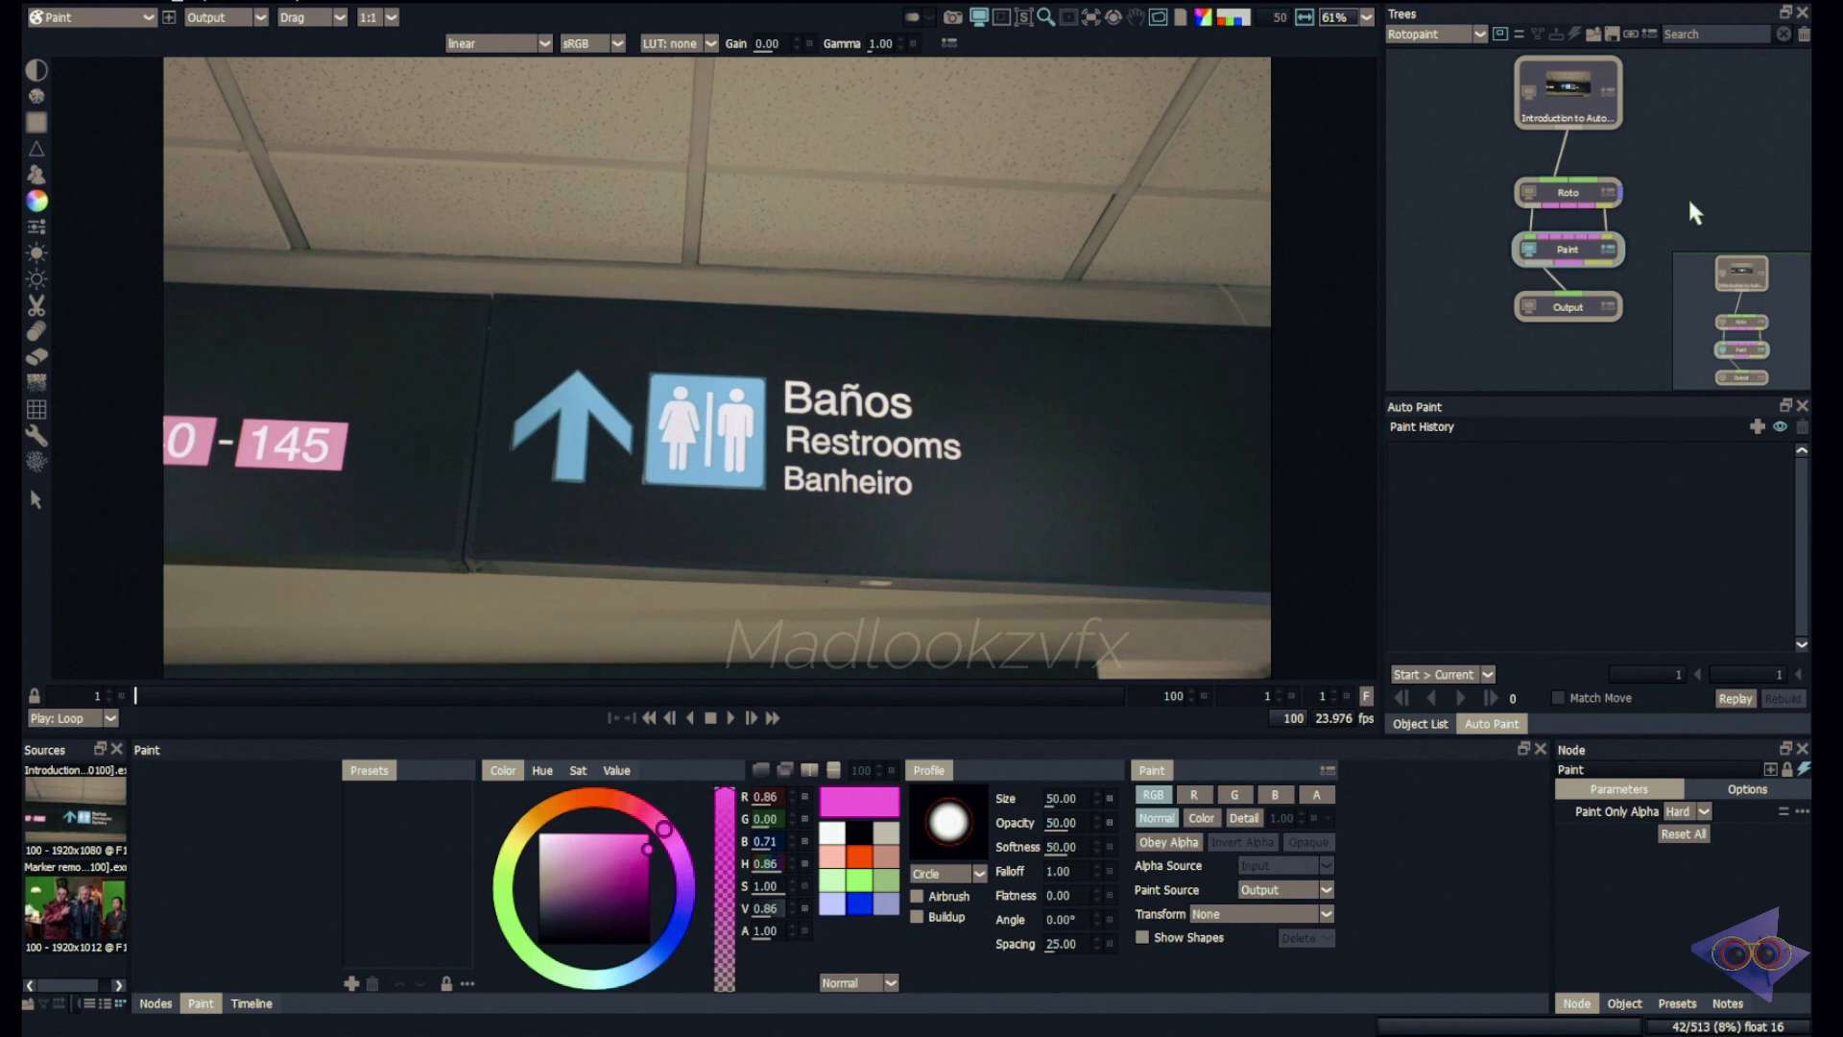
Step: Move the Paint and Output nodes further below the Roto node and open the Roto node for editing
key(ctrl+z)
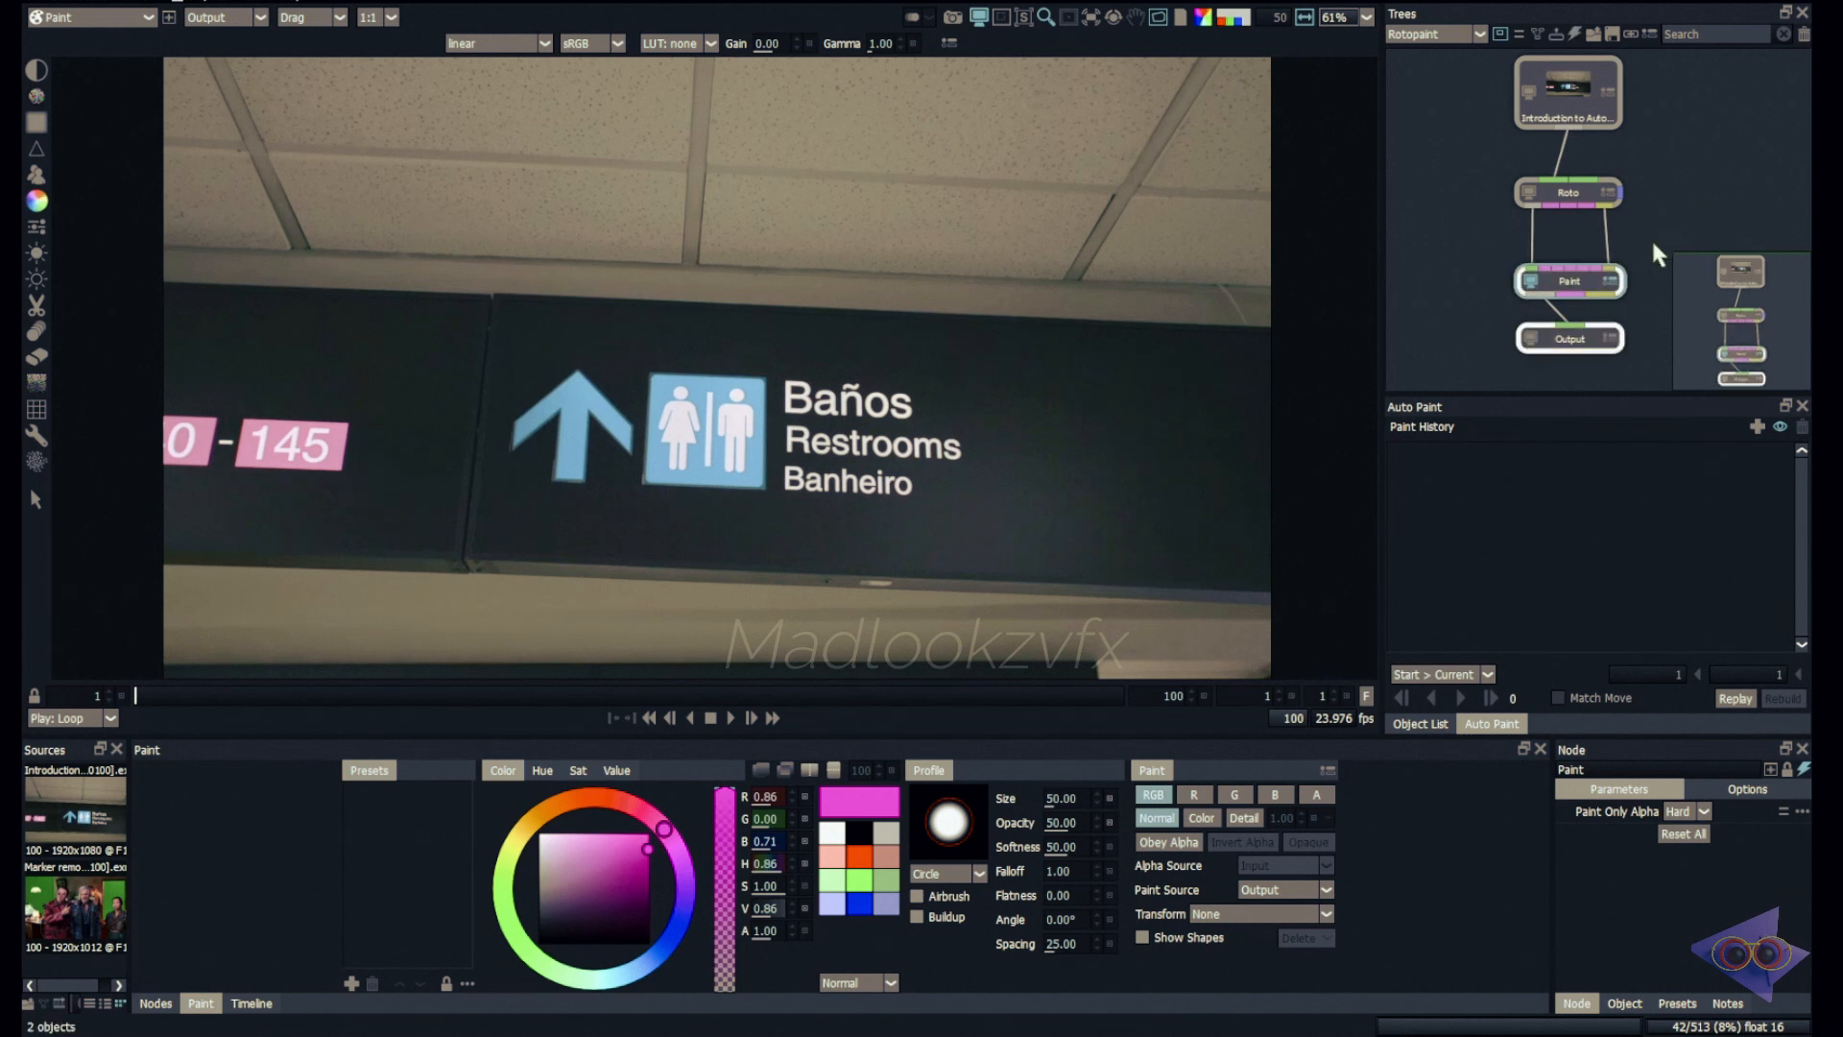
click(1674, 235)
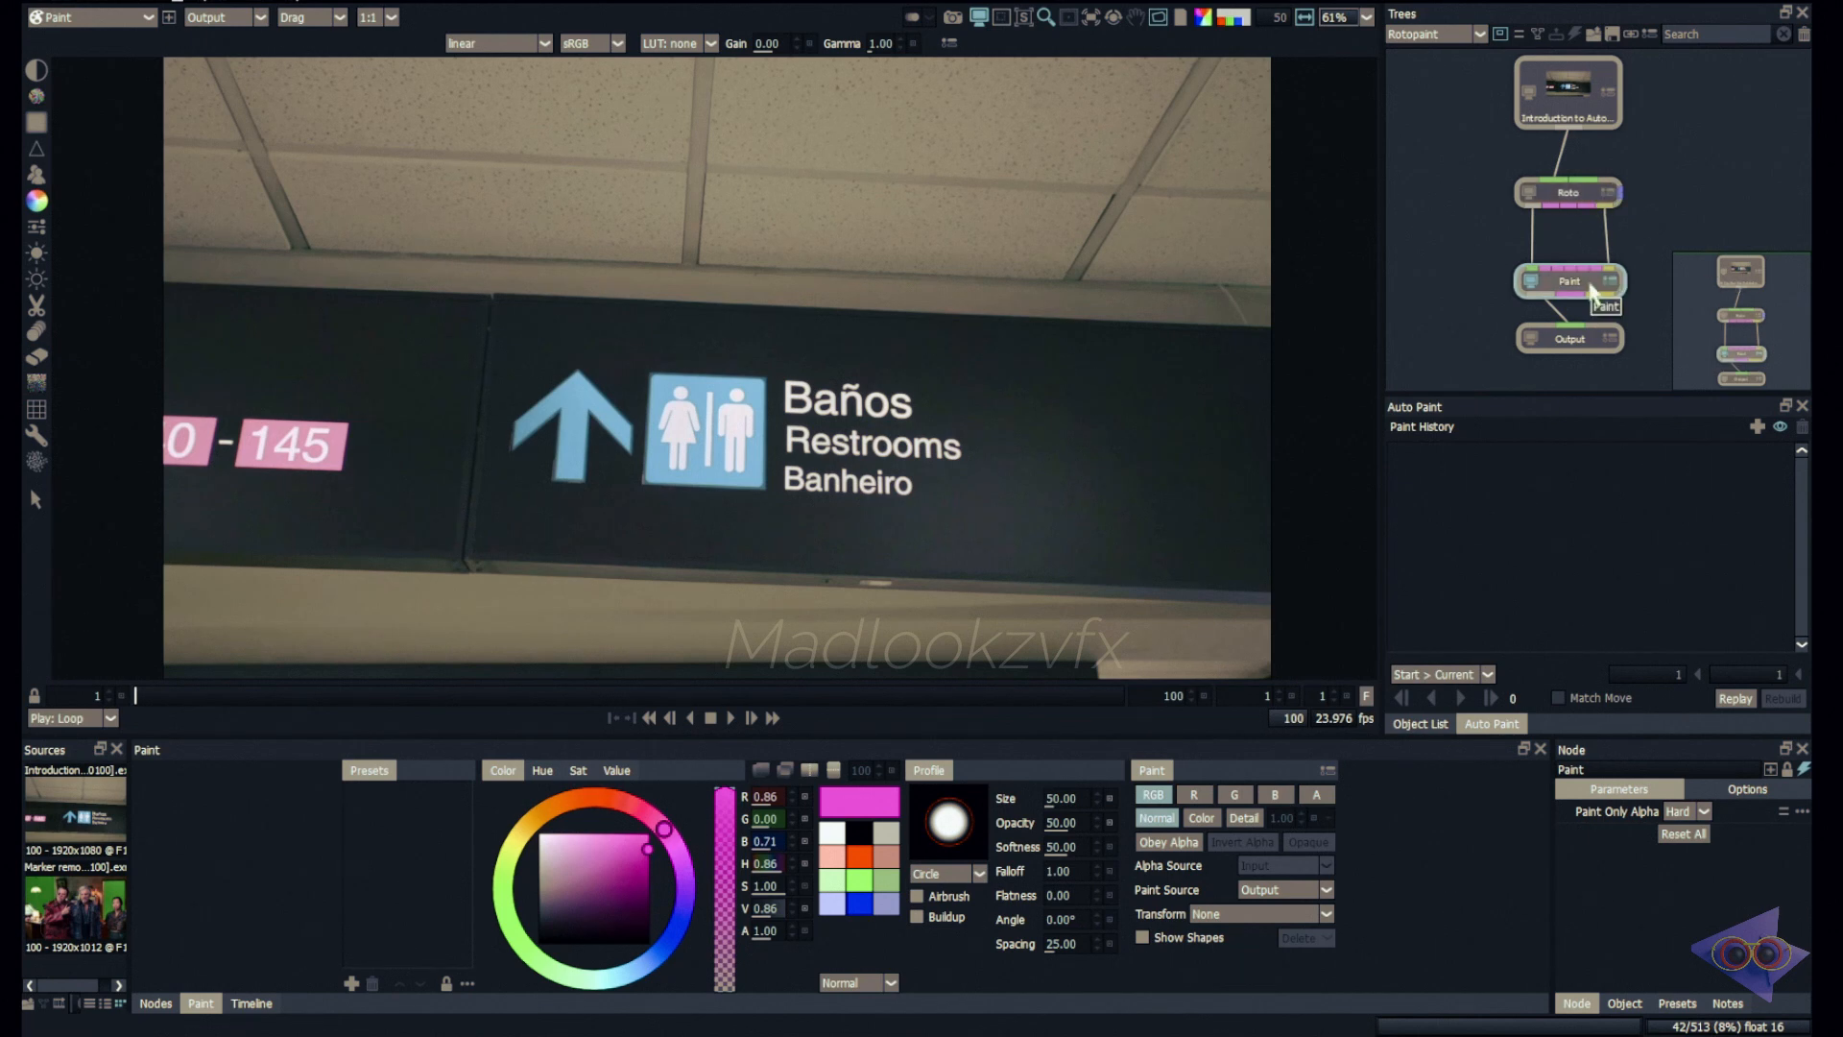
click(1572, 202)
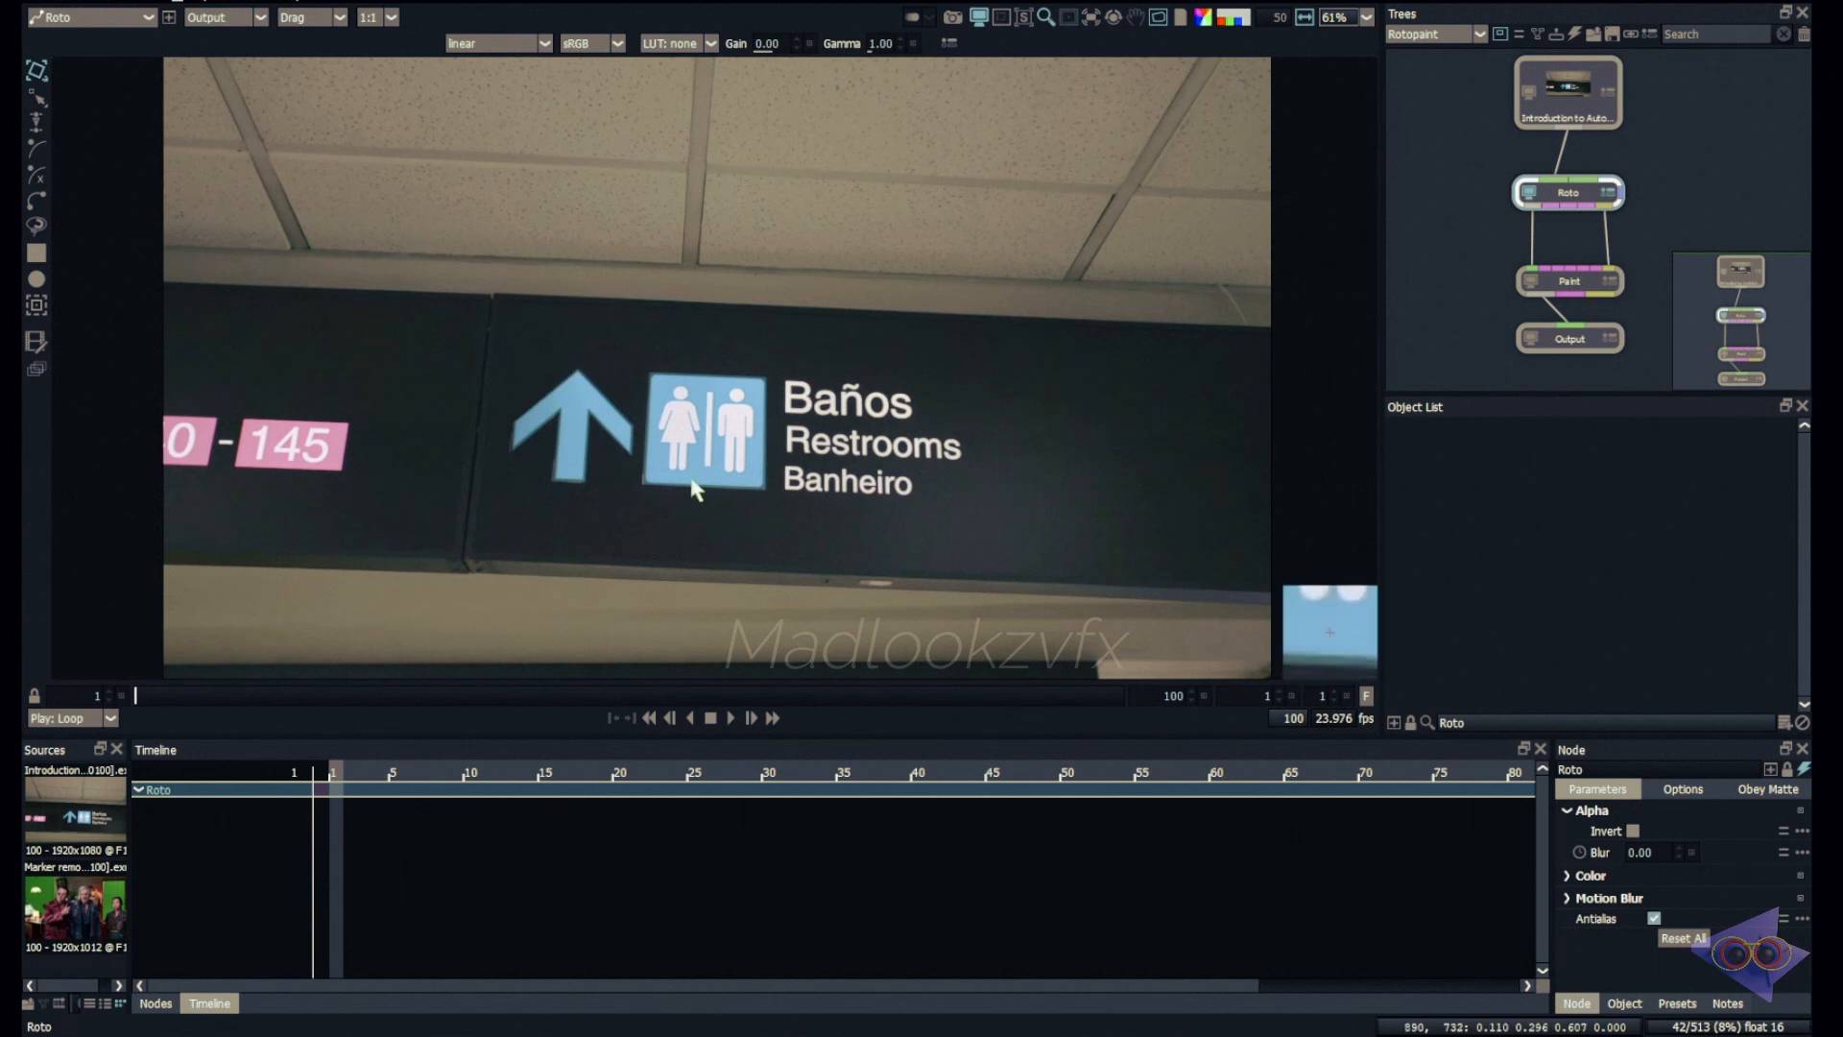
Step: Draw a rectangular roto shape around the blue arrow on the sign at frame 1
key(r)
click(37, 252)
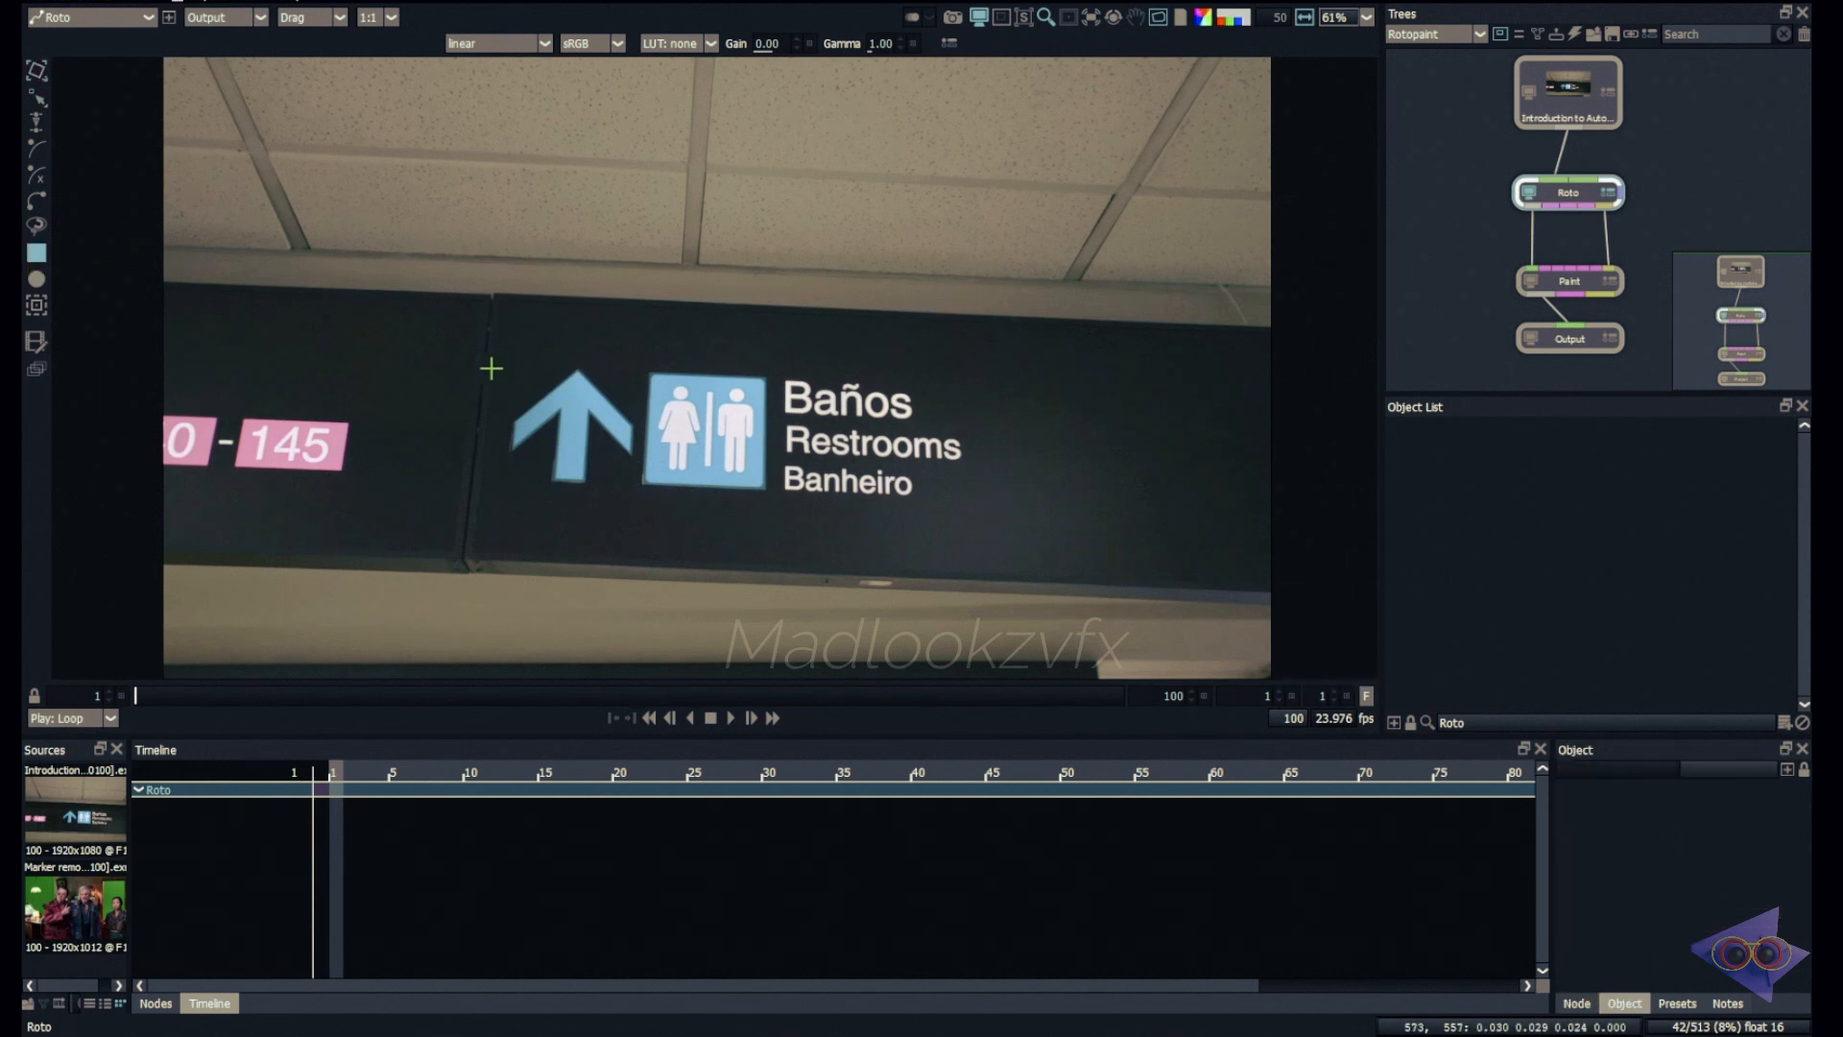
drag(504, 338, 641, 502)
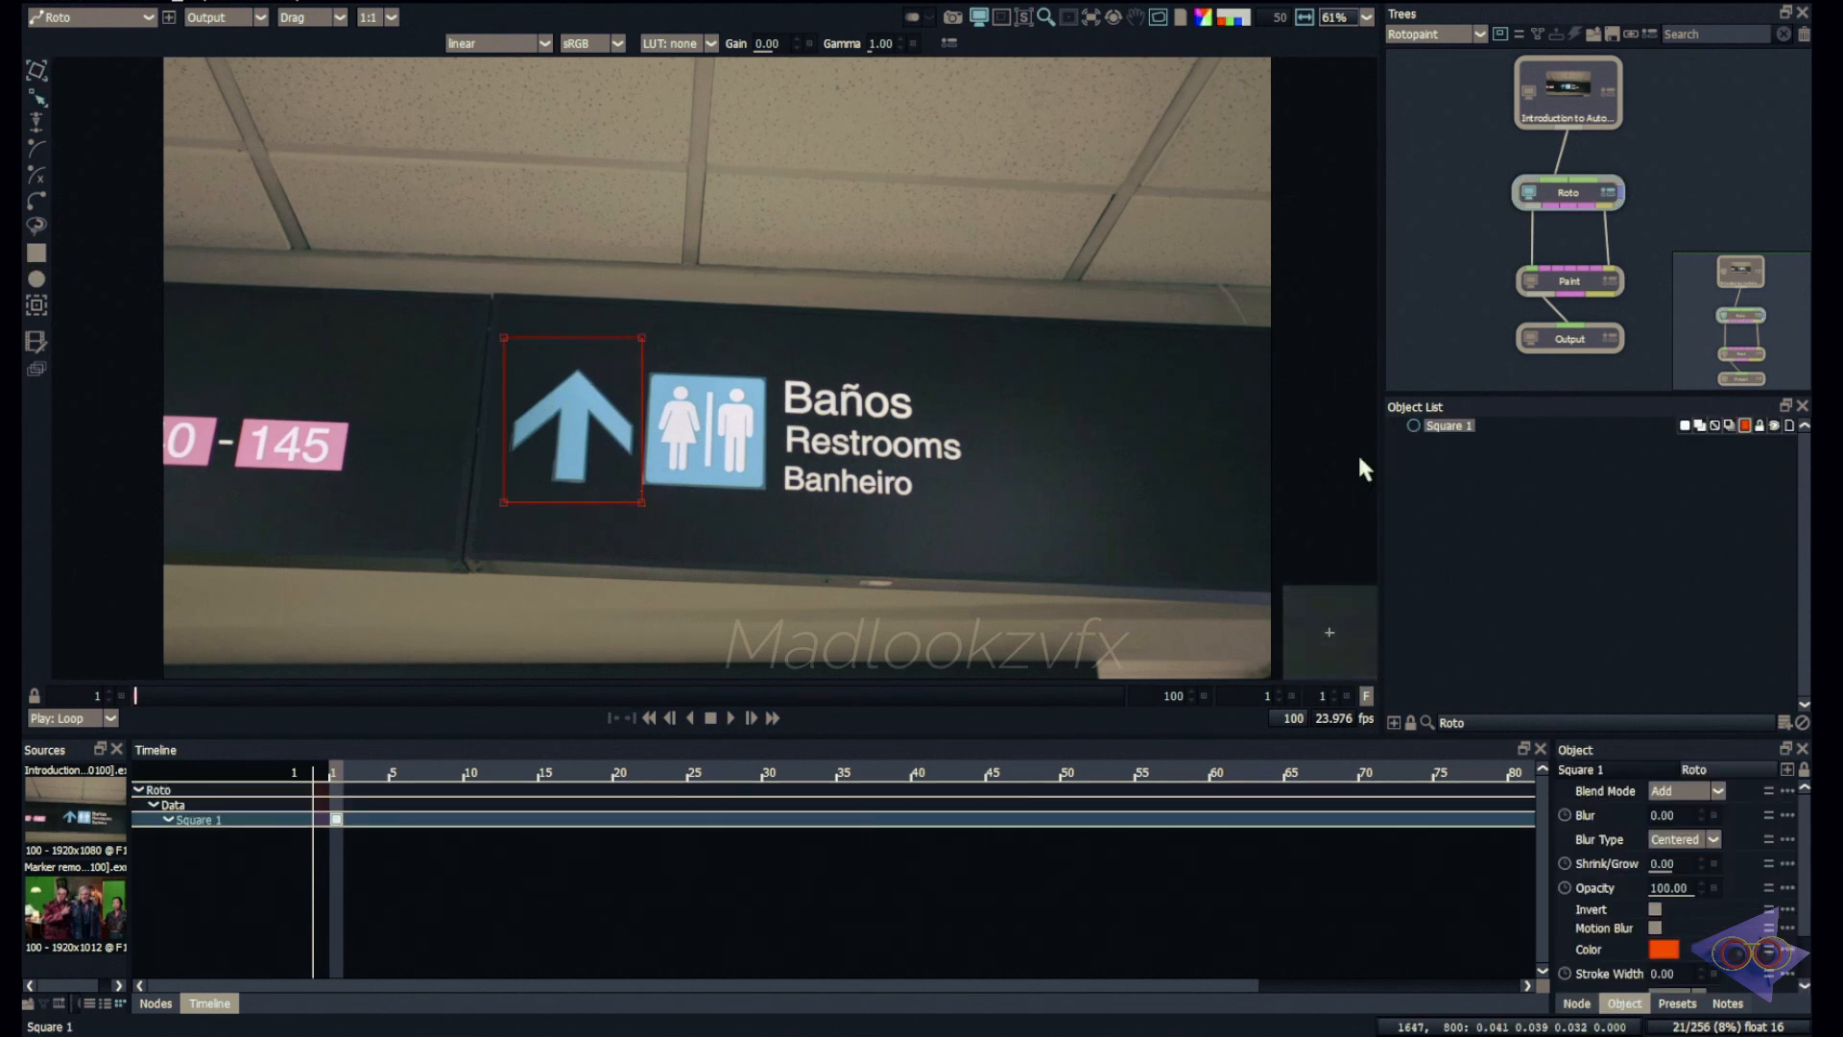
Step: Track the rectangle forward through the shot with the Mocha Tracker, using translation, scale, rotation, shear and perspective
click(715, 776)
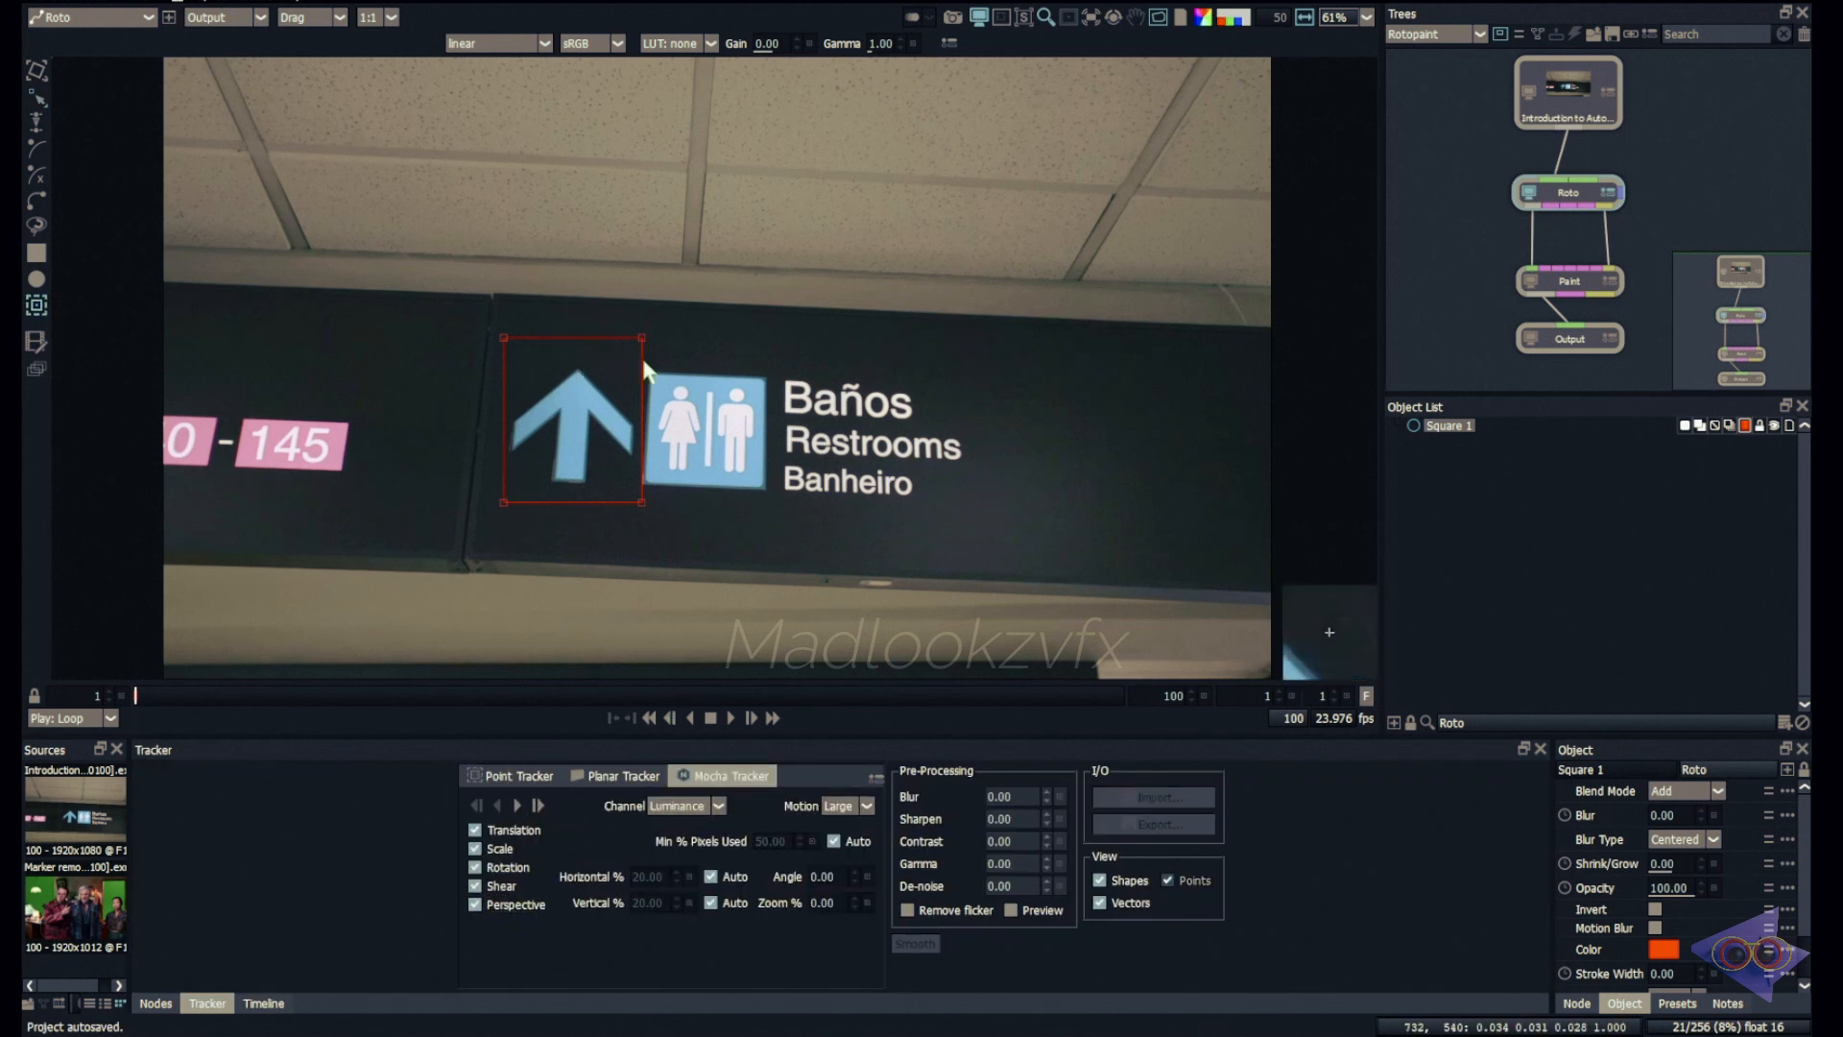
click(517, 805)
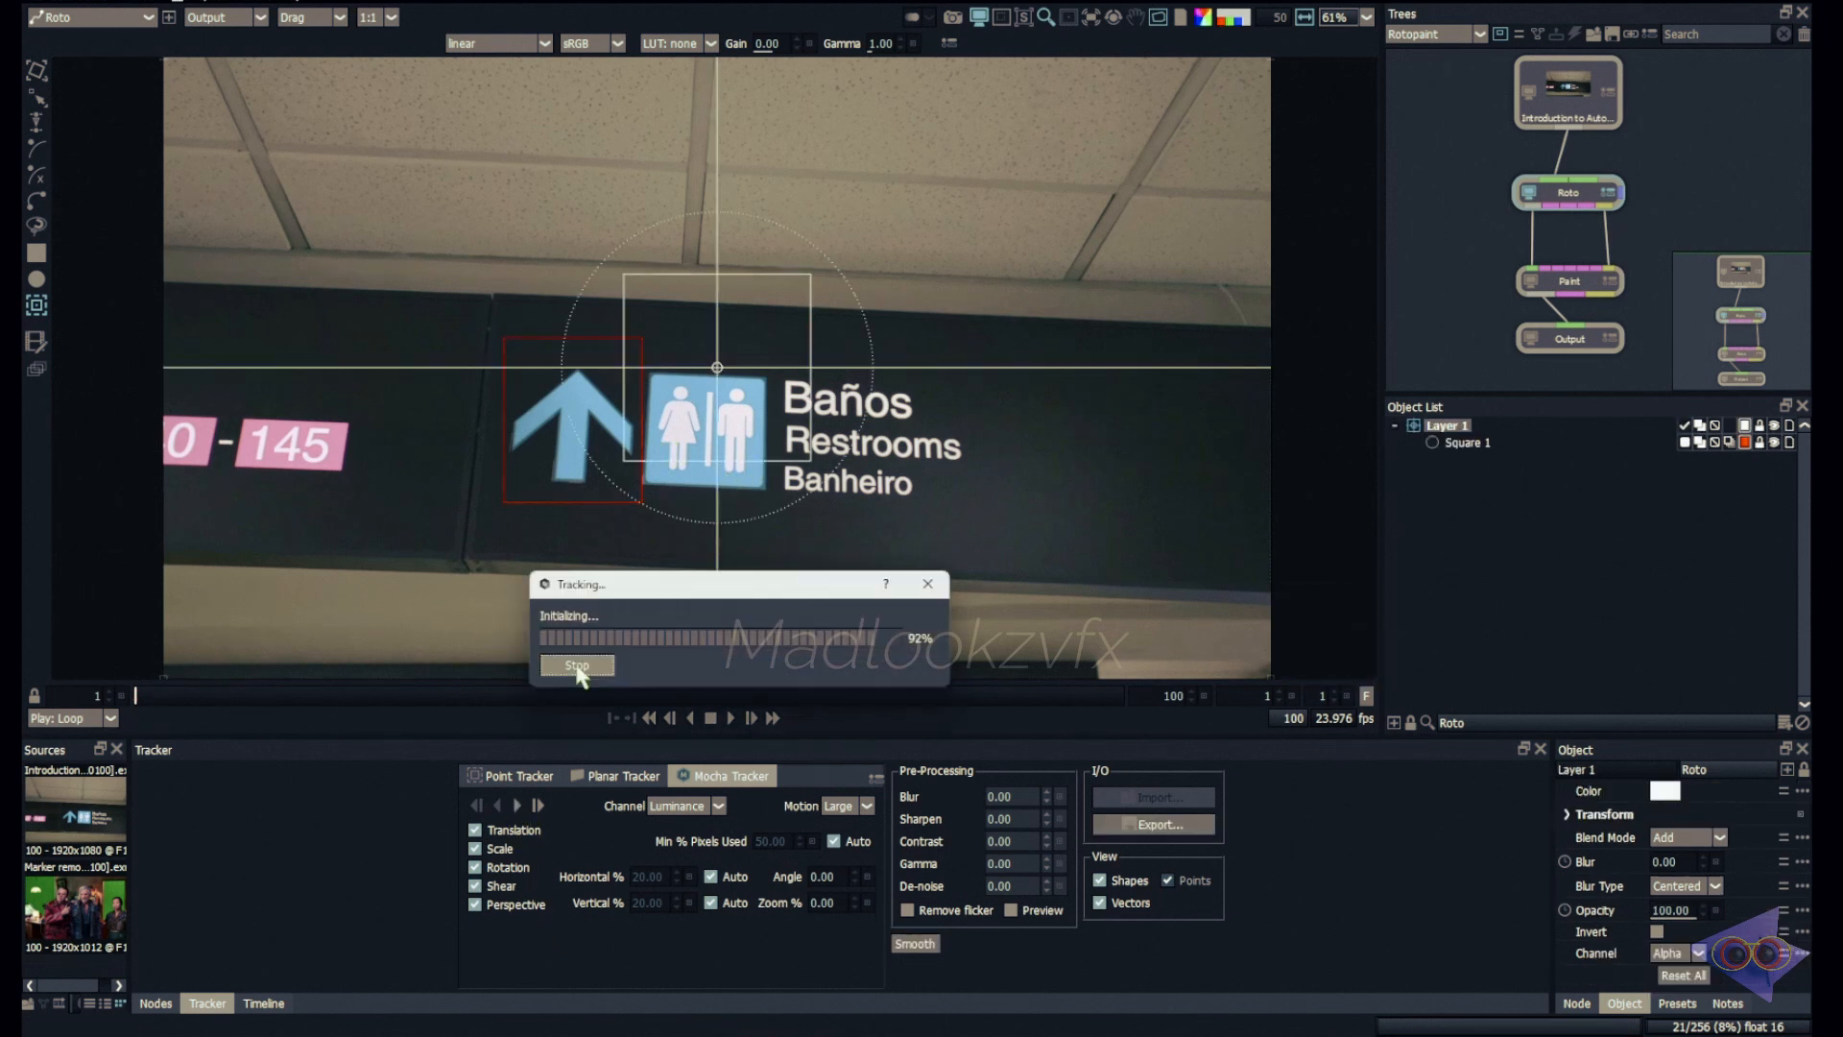
click(752, 718)
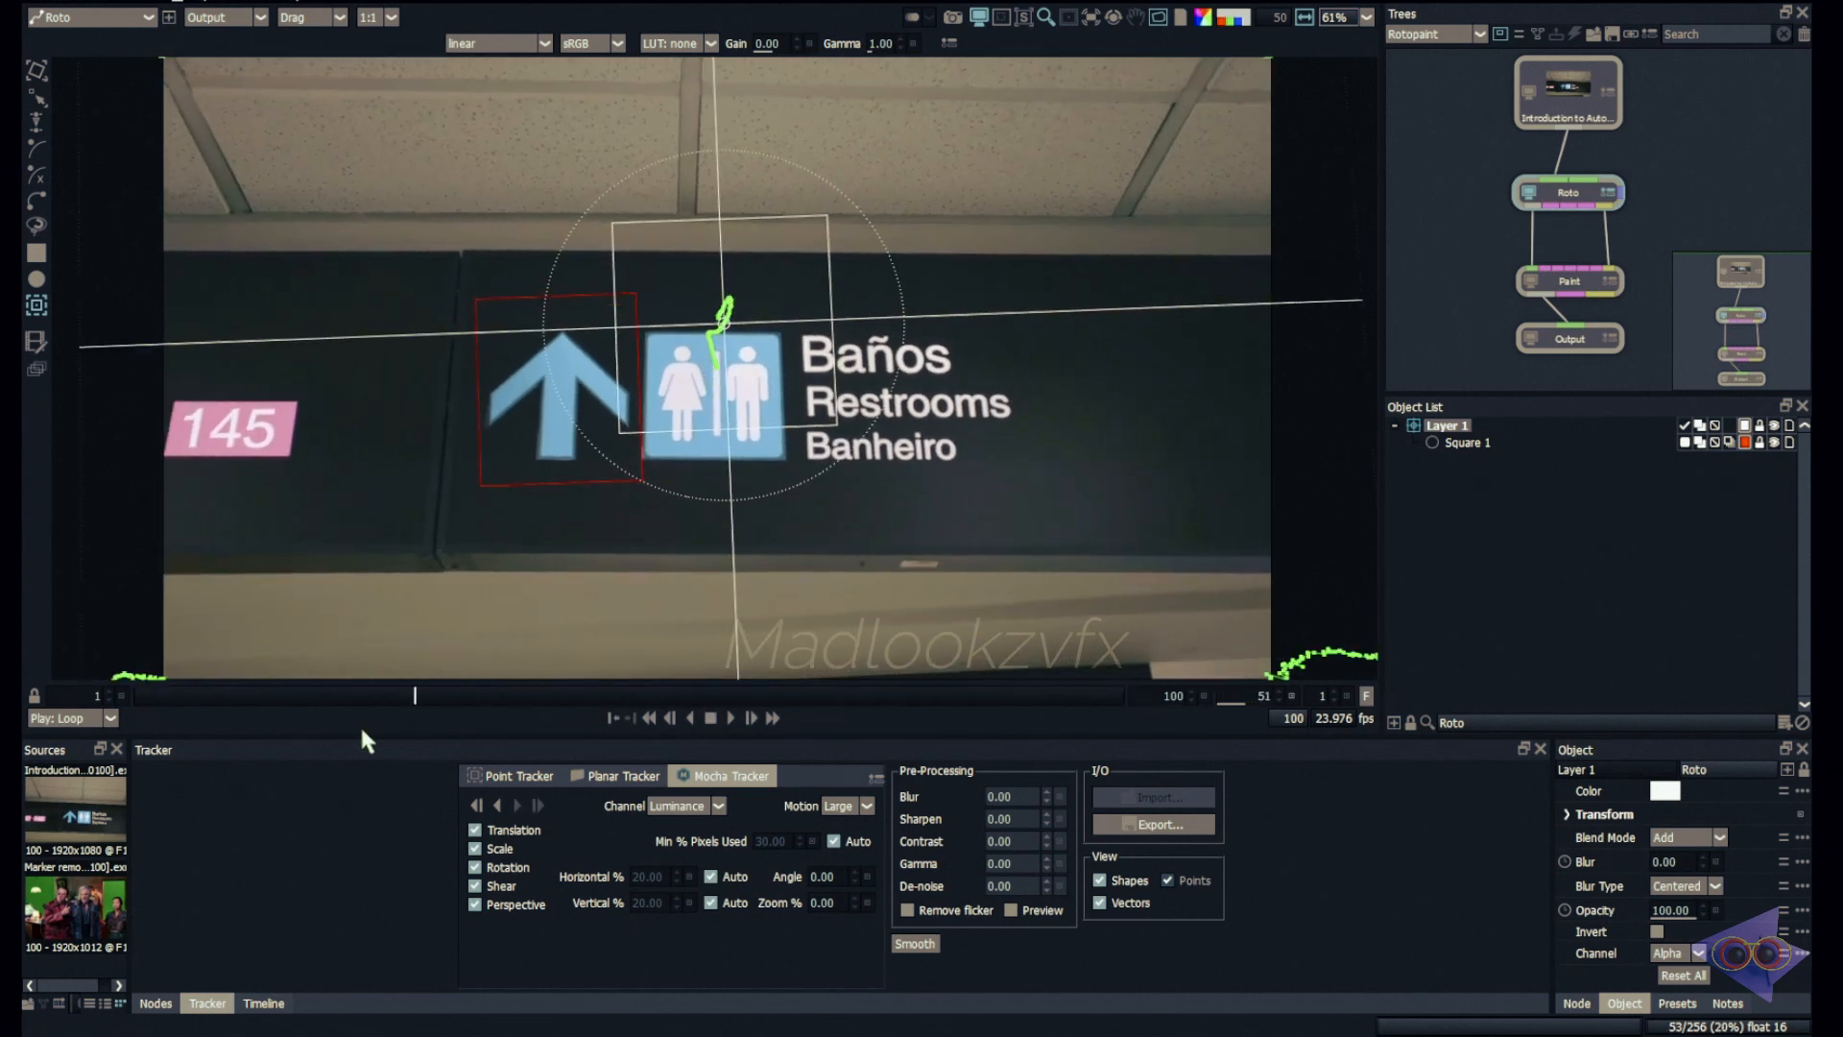
Step: Stabilize the viewer on the active layer from frame 1 and scrub through the frames to check the track
key(Home)
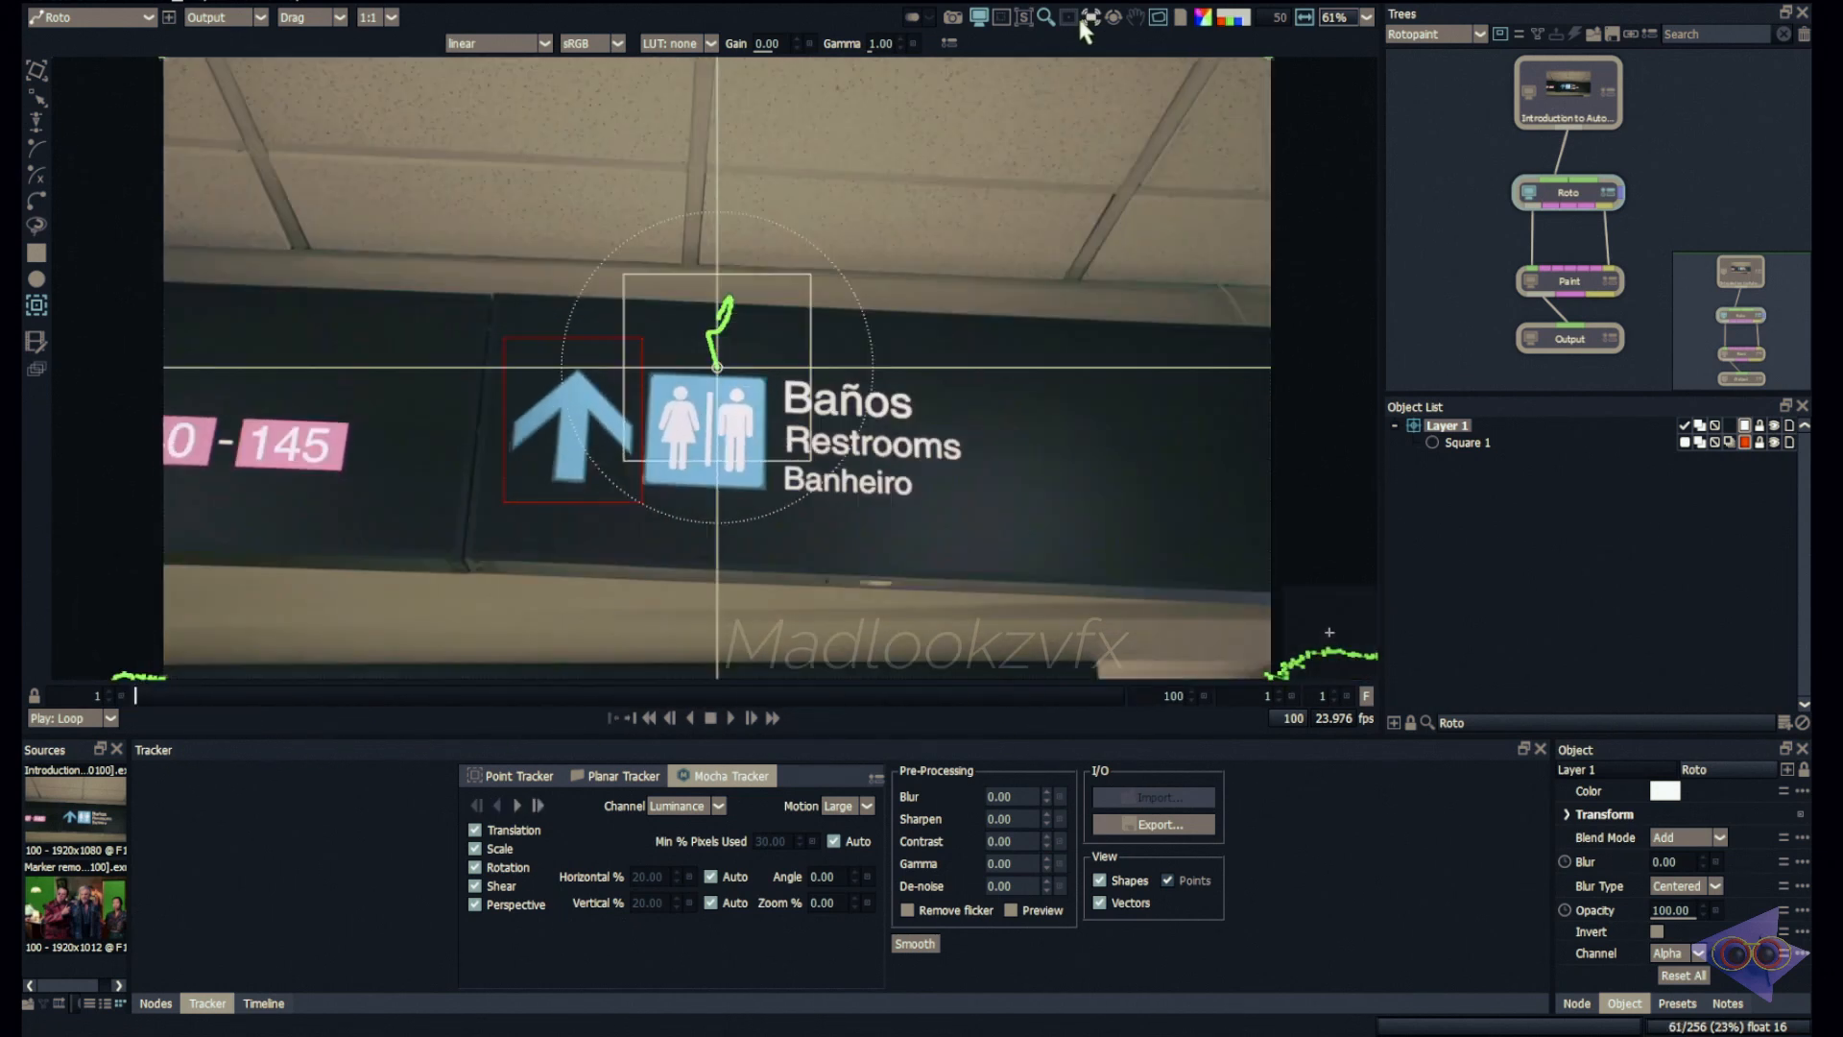
click(1092, 17)
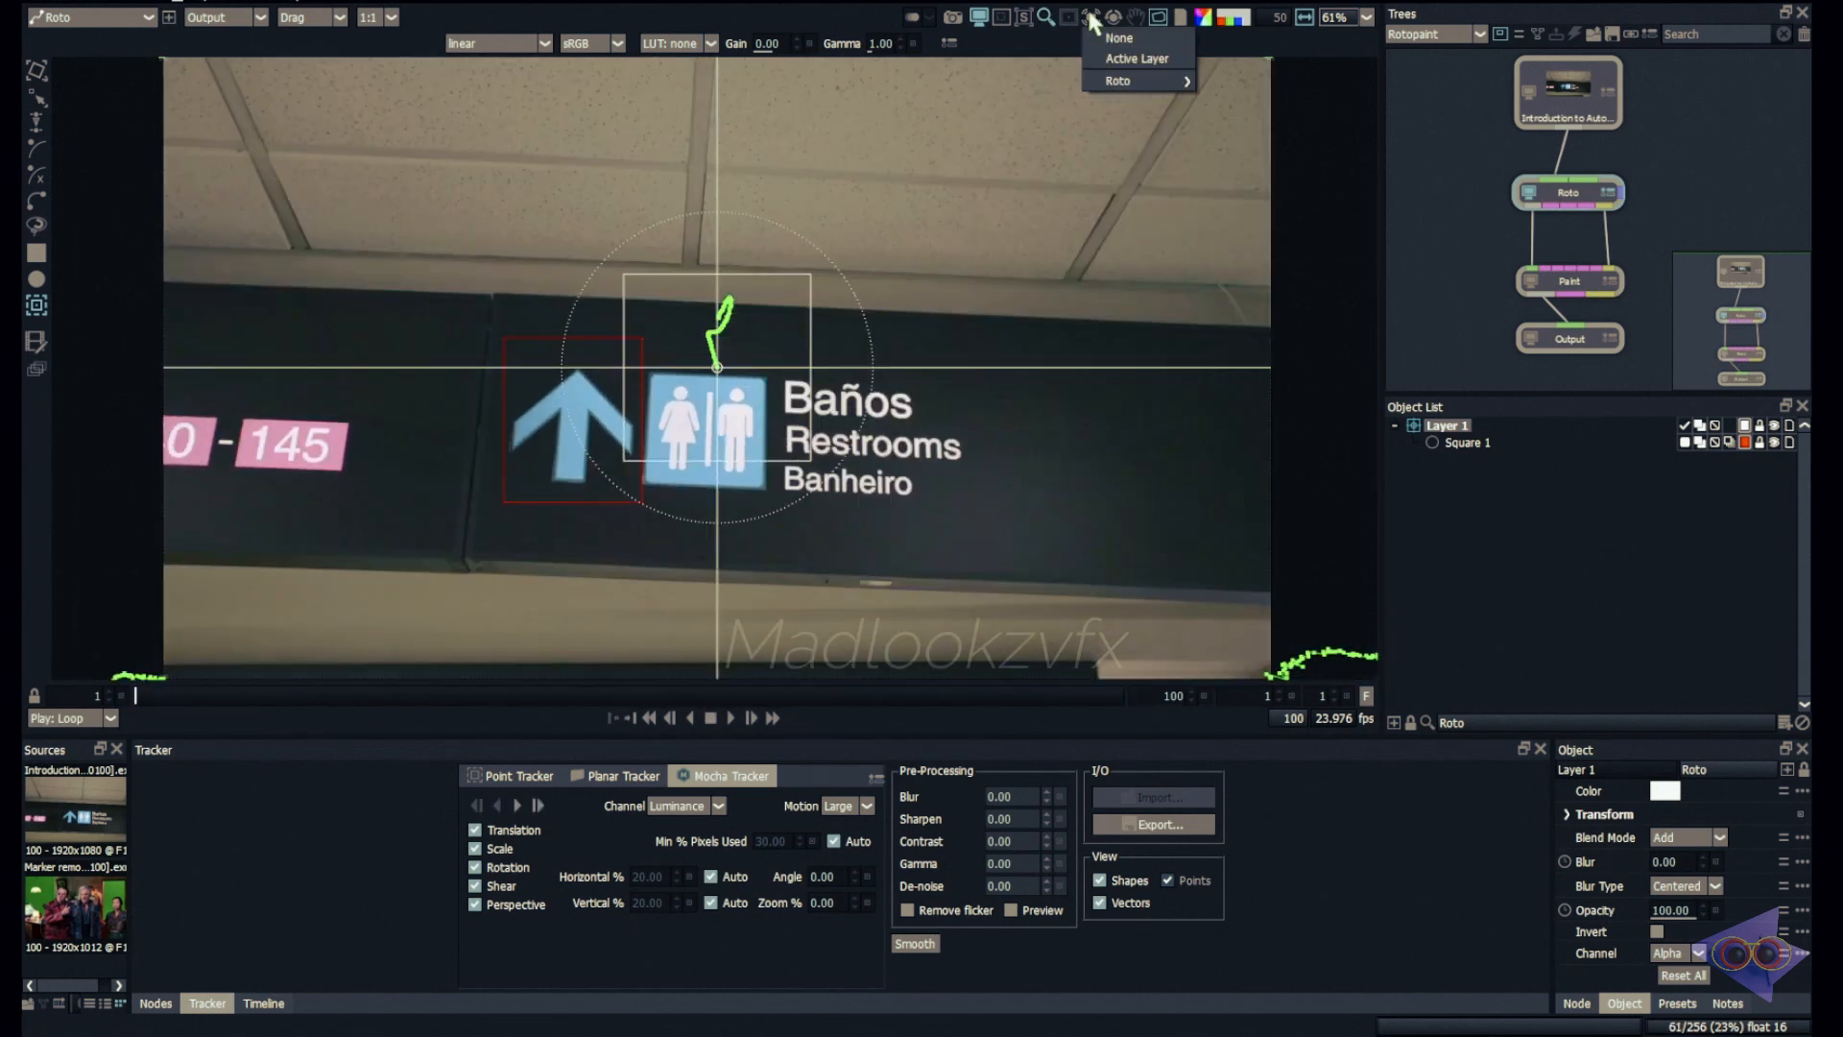
click(1138, 59)
drag(470, 690, 165, 806)
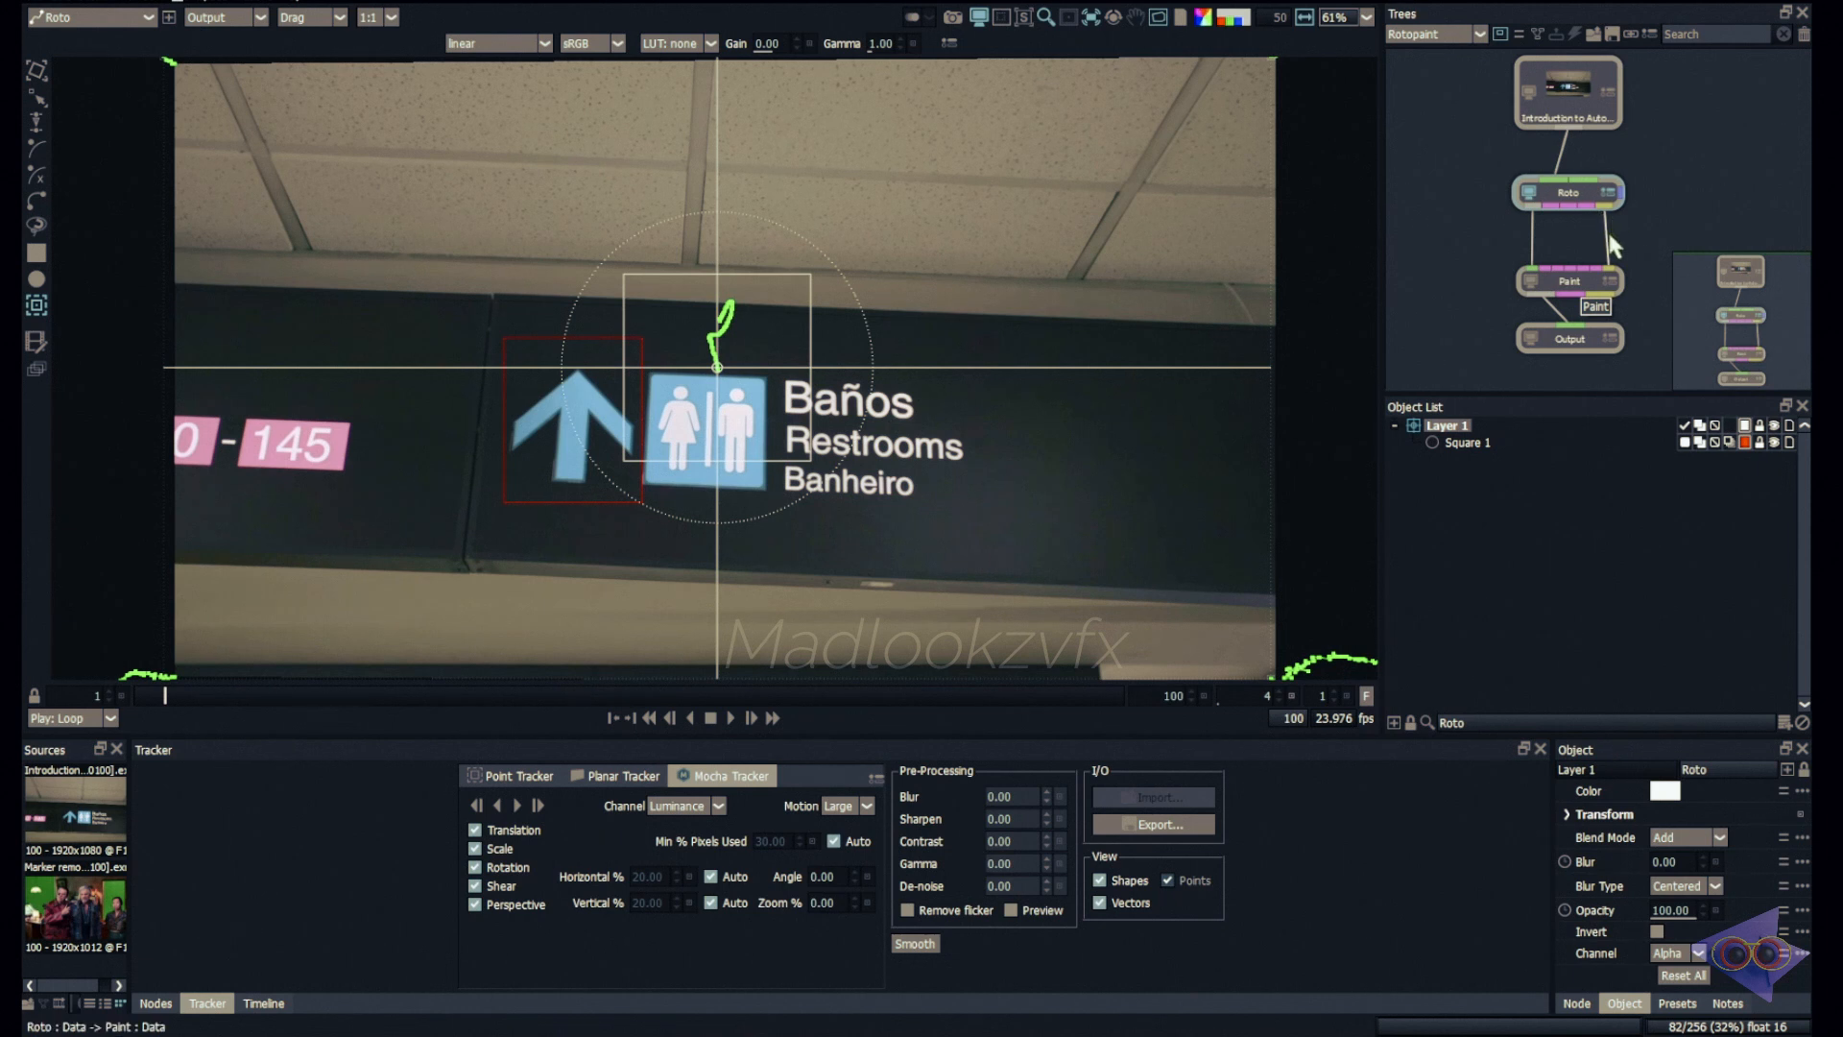
Step: Open the Paint node, set its paint transform to Layer 1 and enable Match Move for Auto Paint
click(1598, 280)
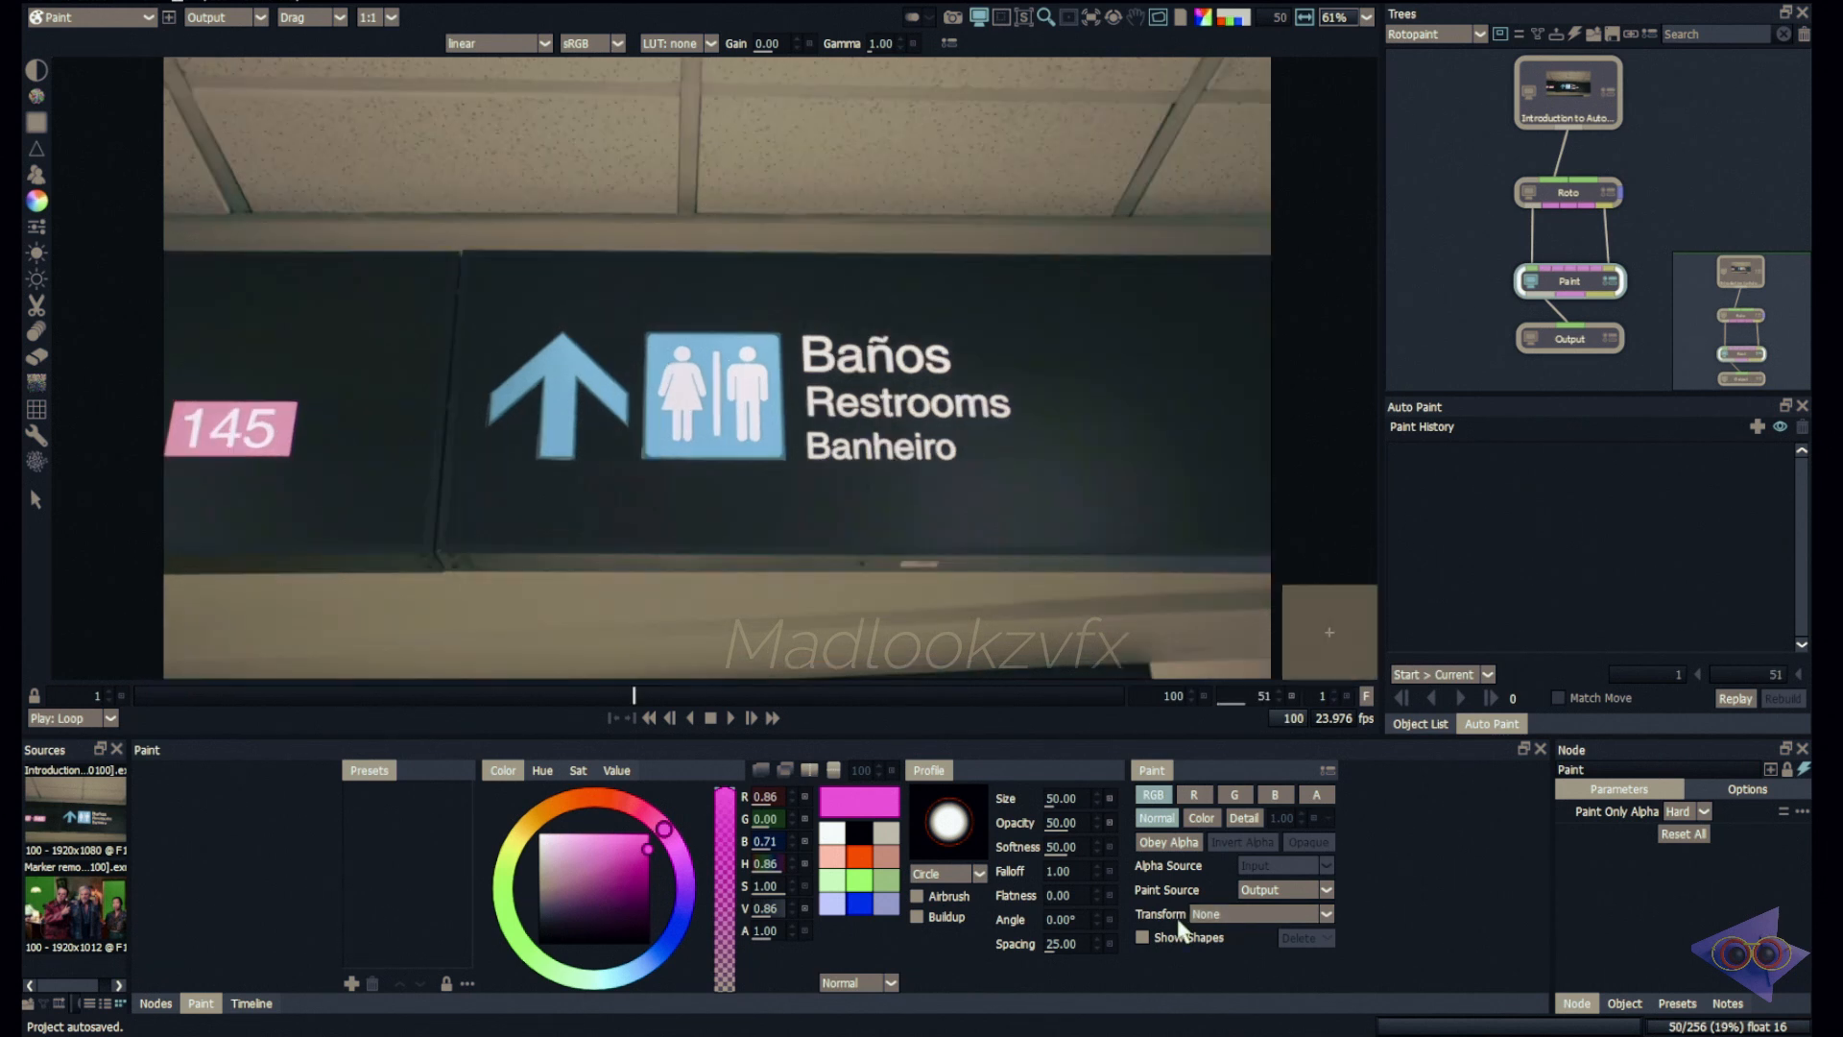
click(1239, 917)
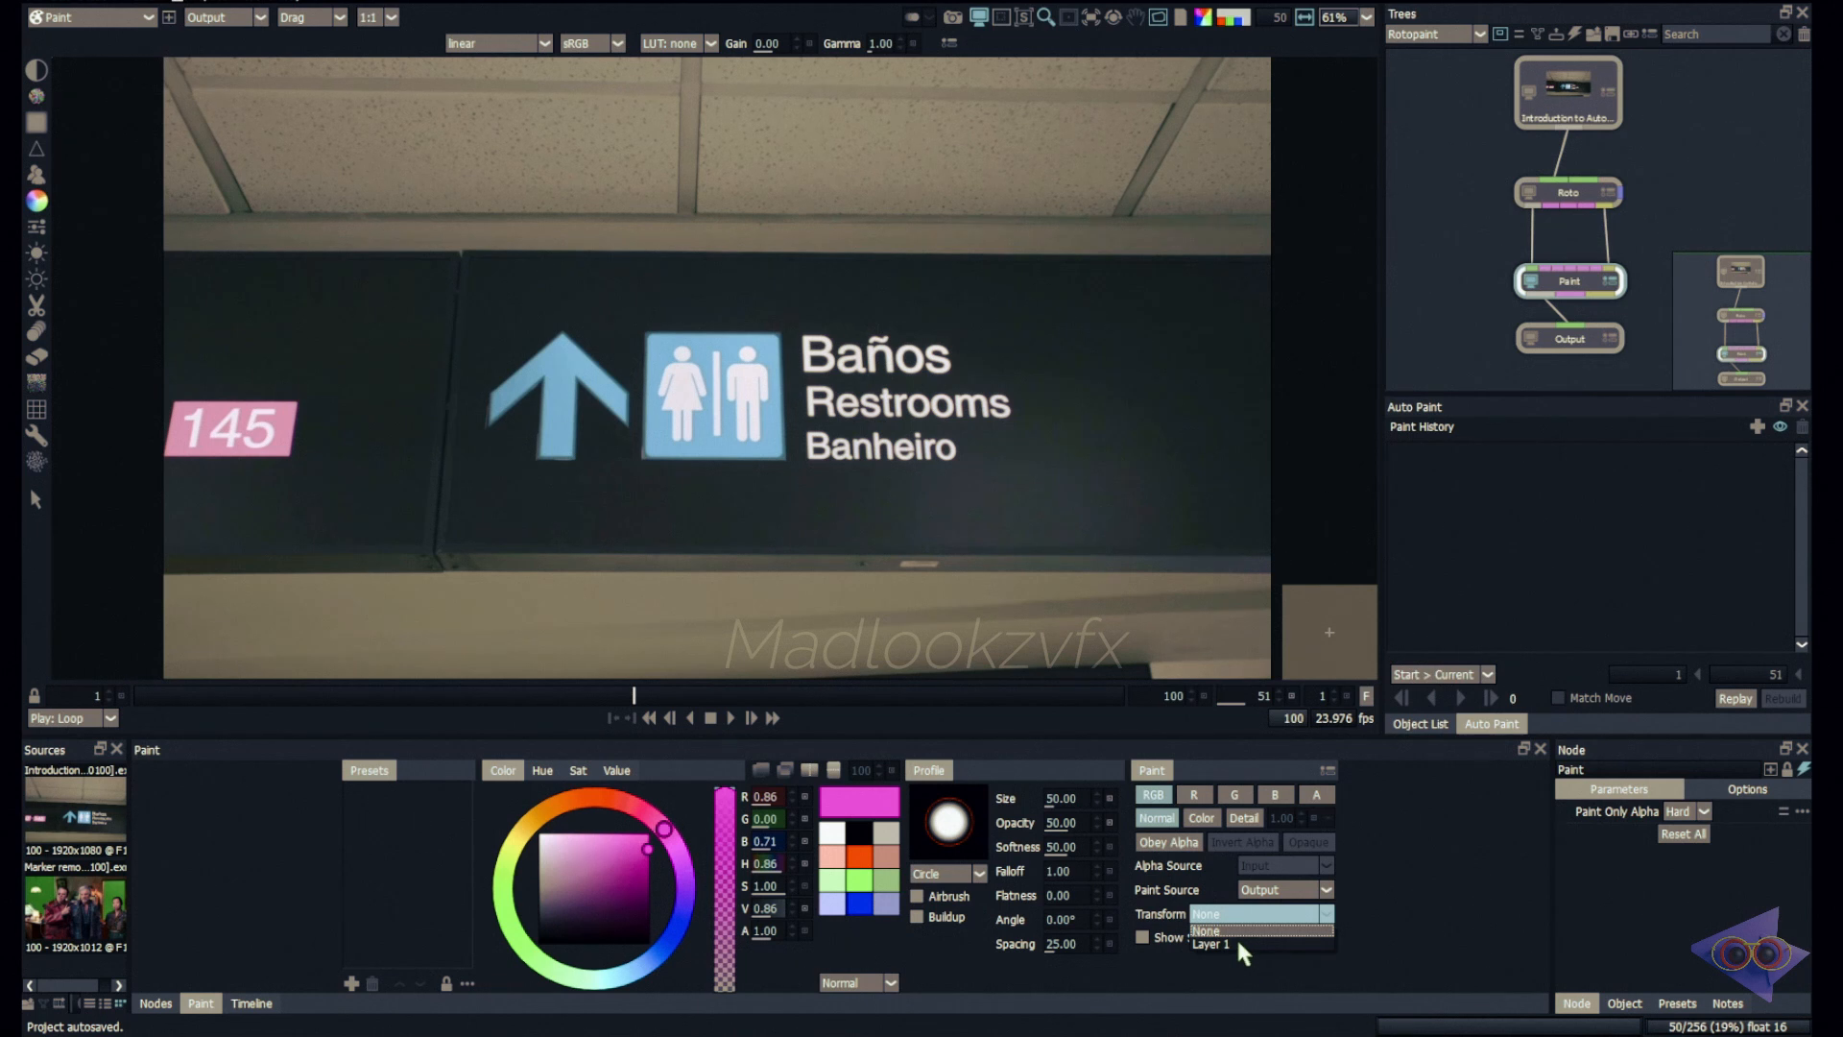
click(1237, 945)
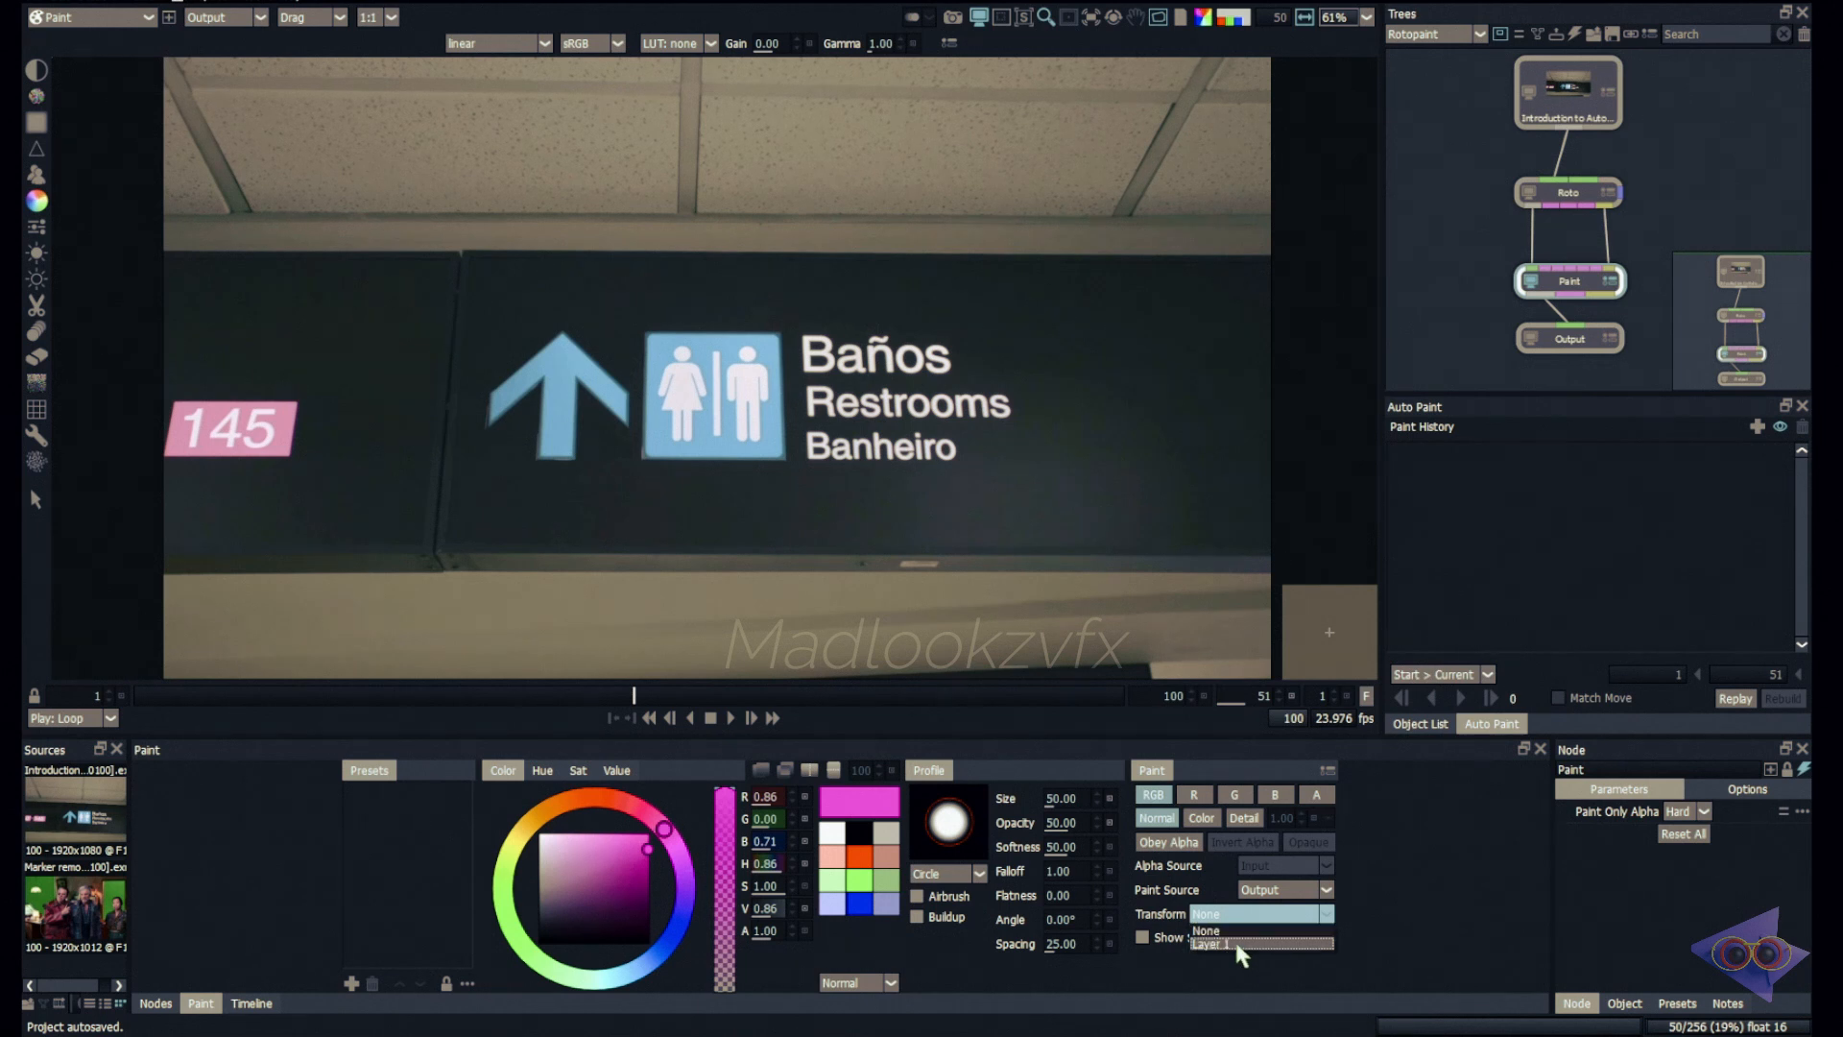
click(1558, 699)
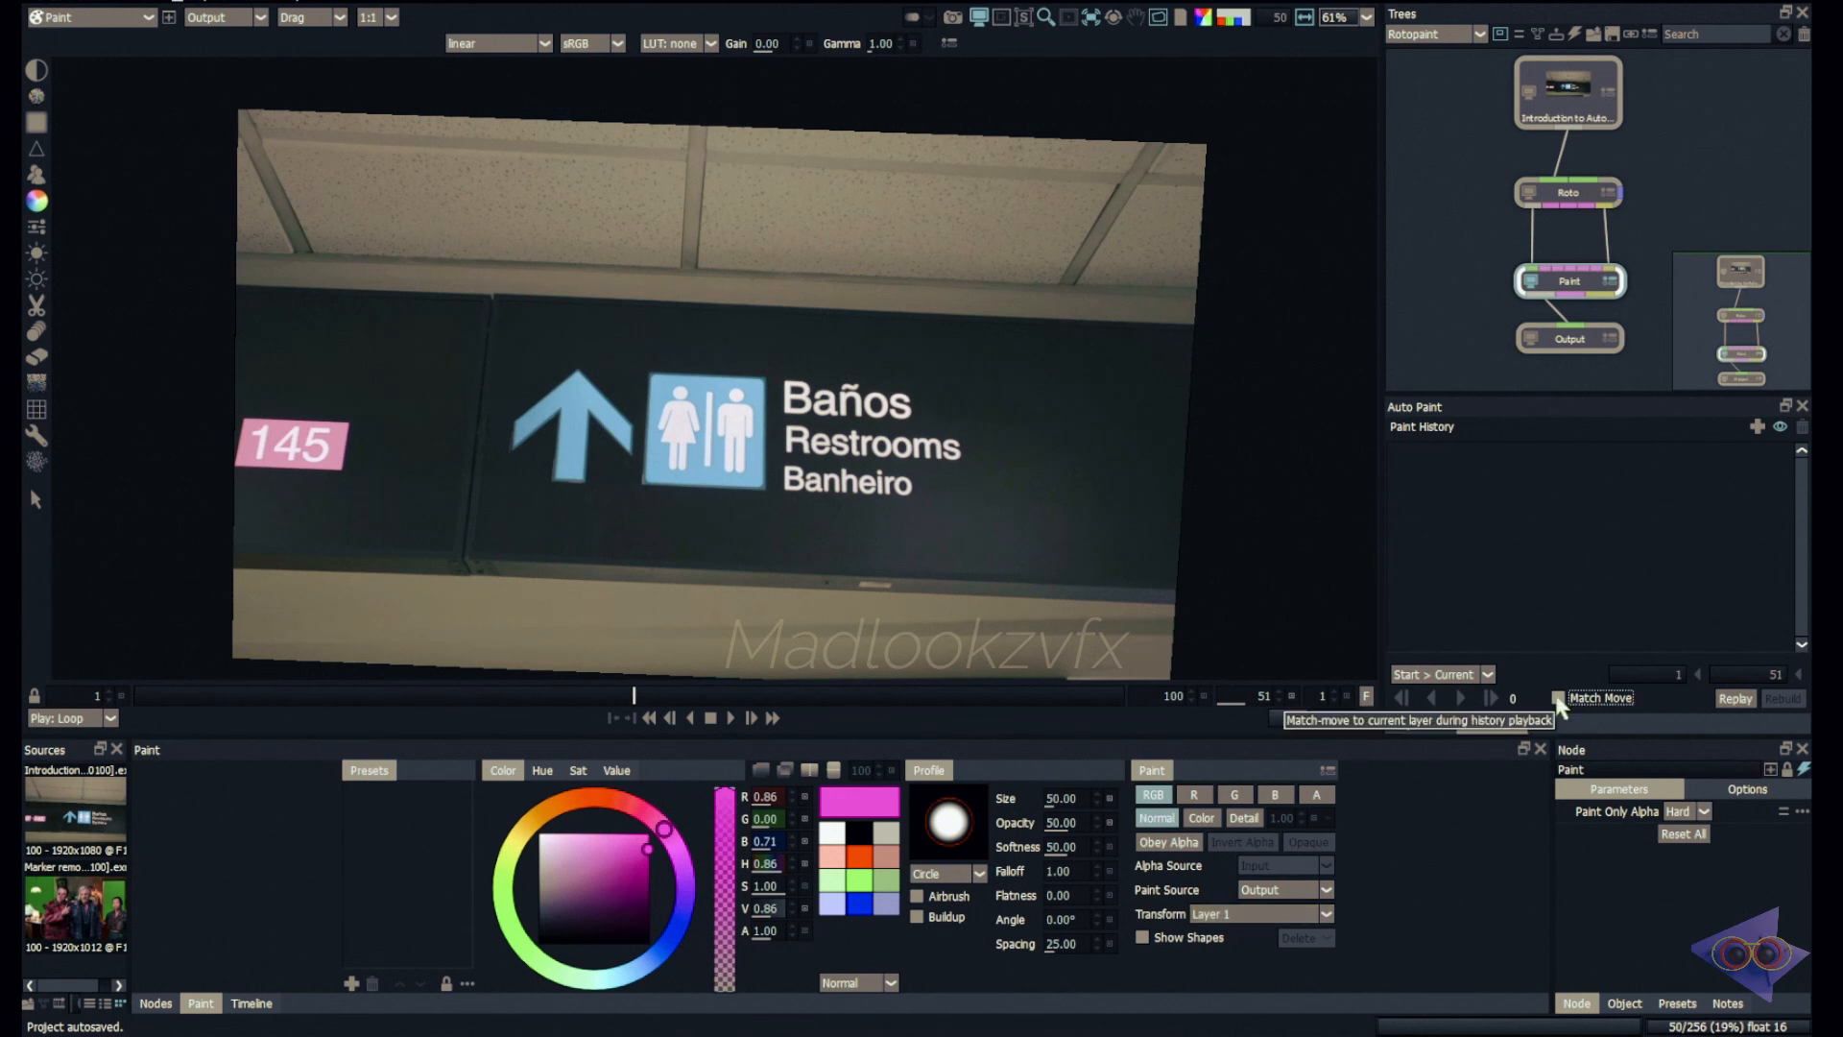
Step: At frame 1, paint out the blue arrow with the Drag brush and smooth the area with the Blur brush
click(135, 695)
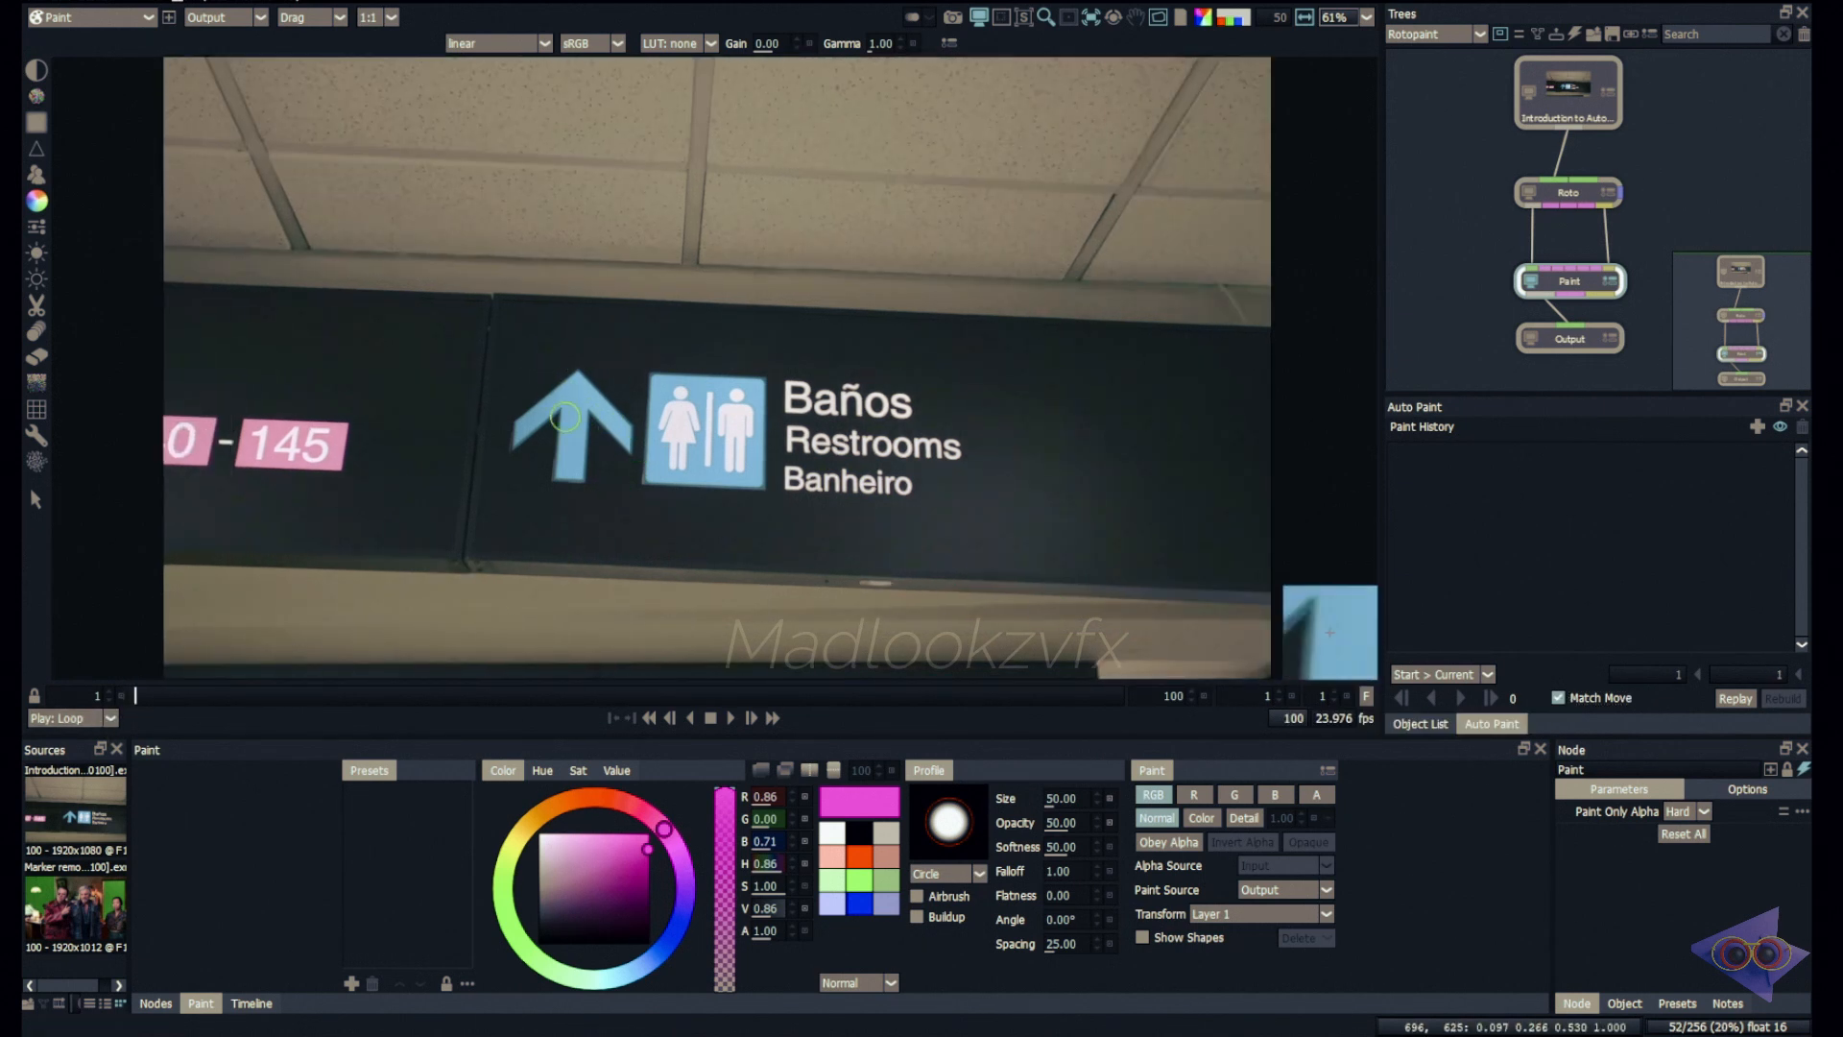
scroll(580, 400, up, 5)
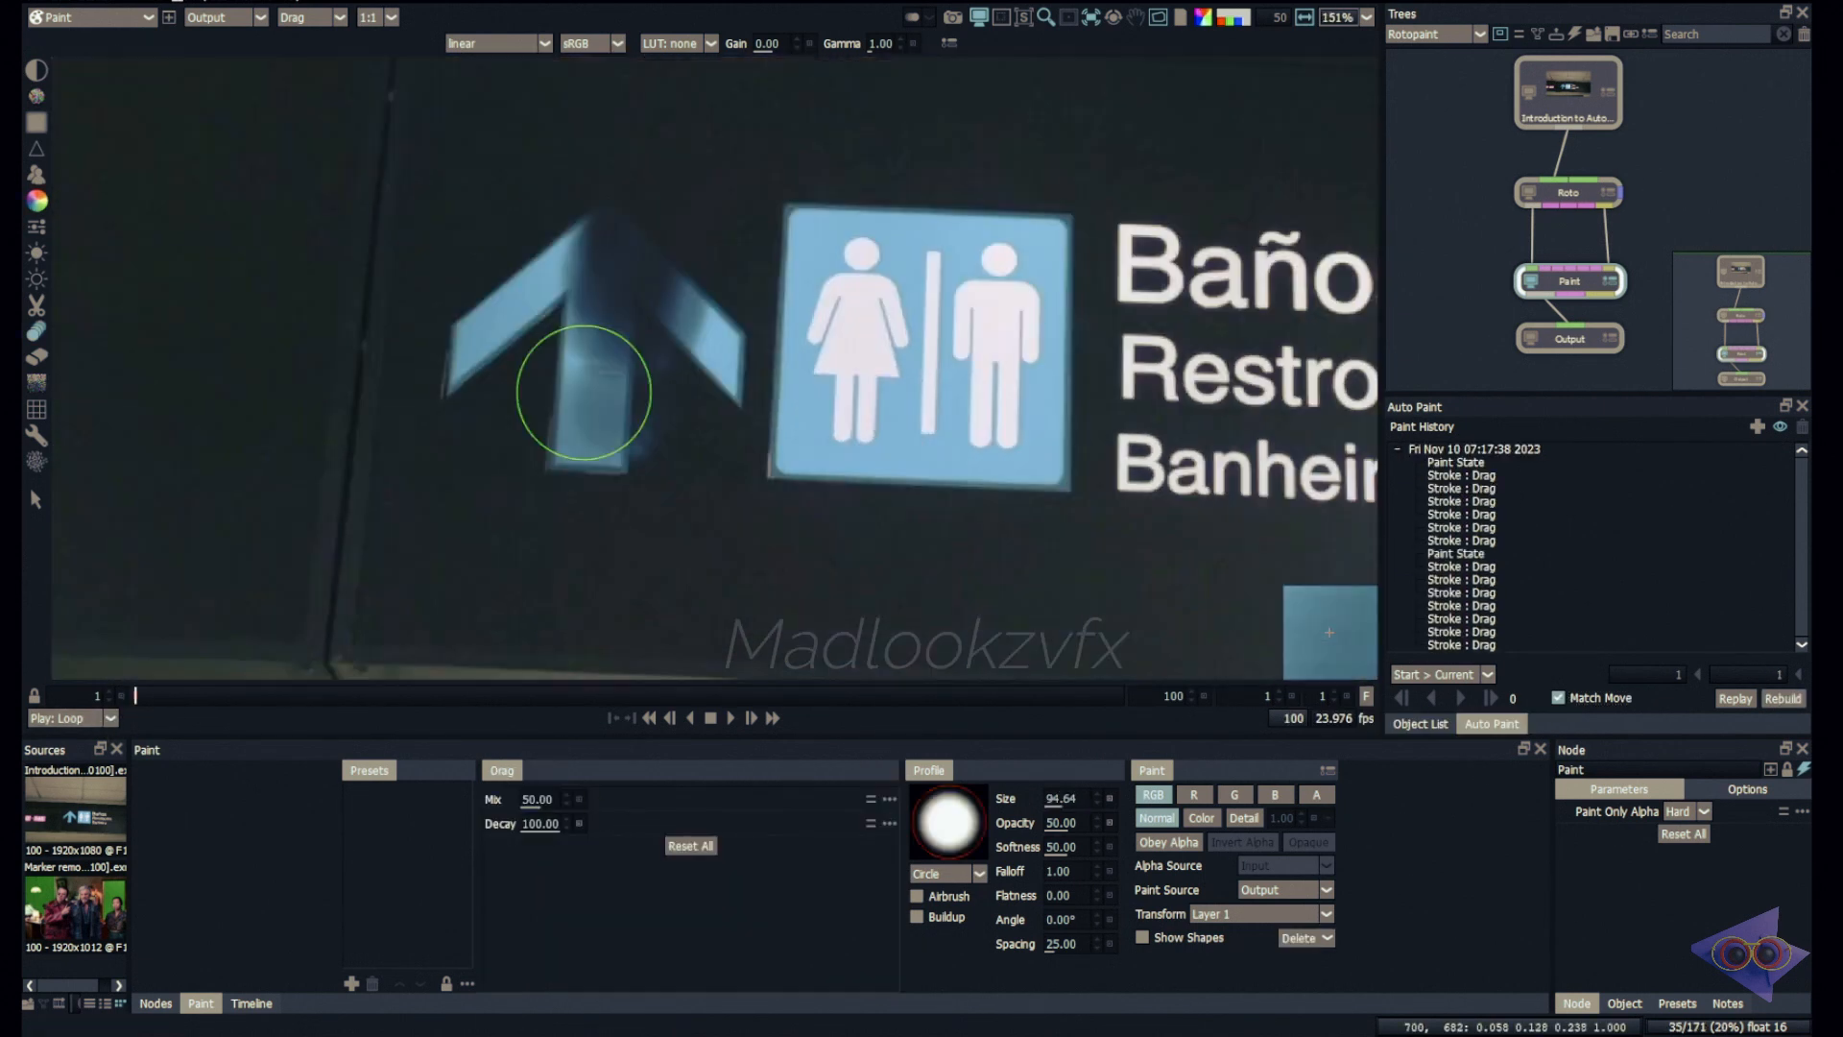
drag(576, 391, 562, 415)
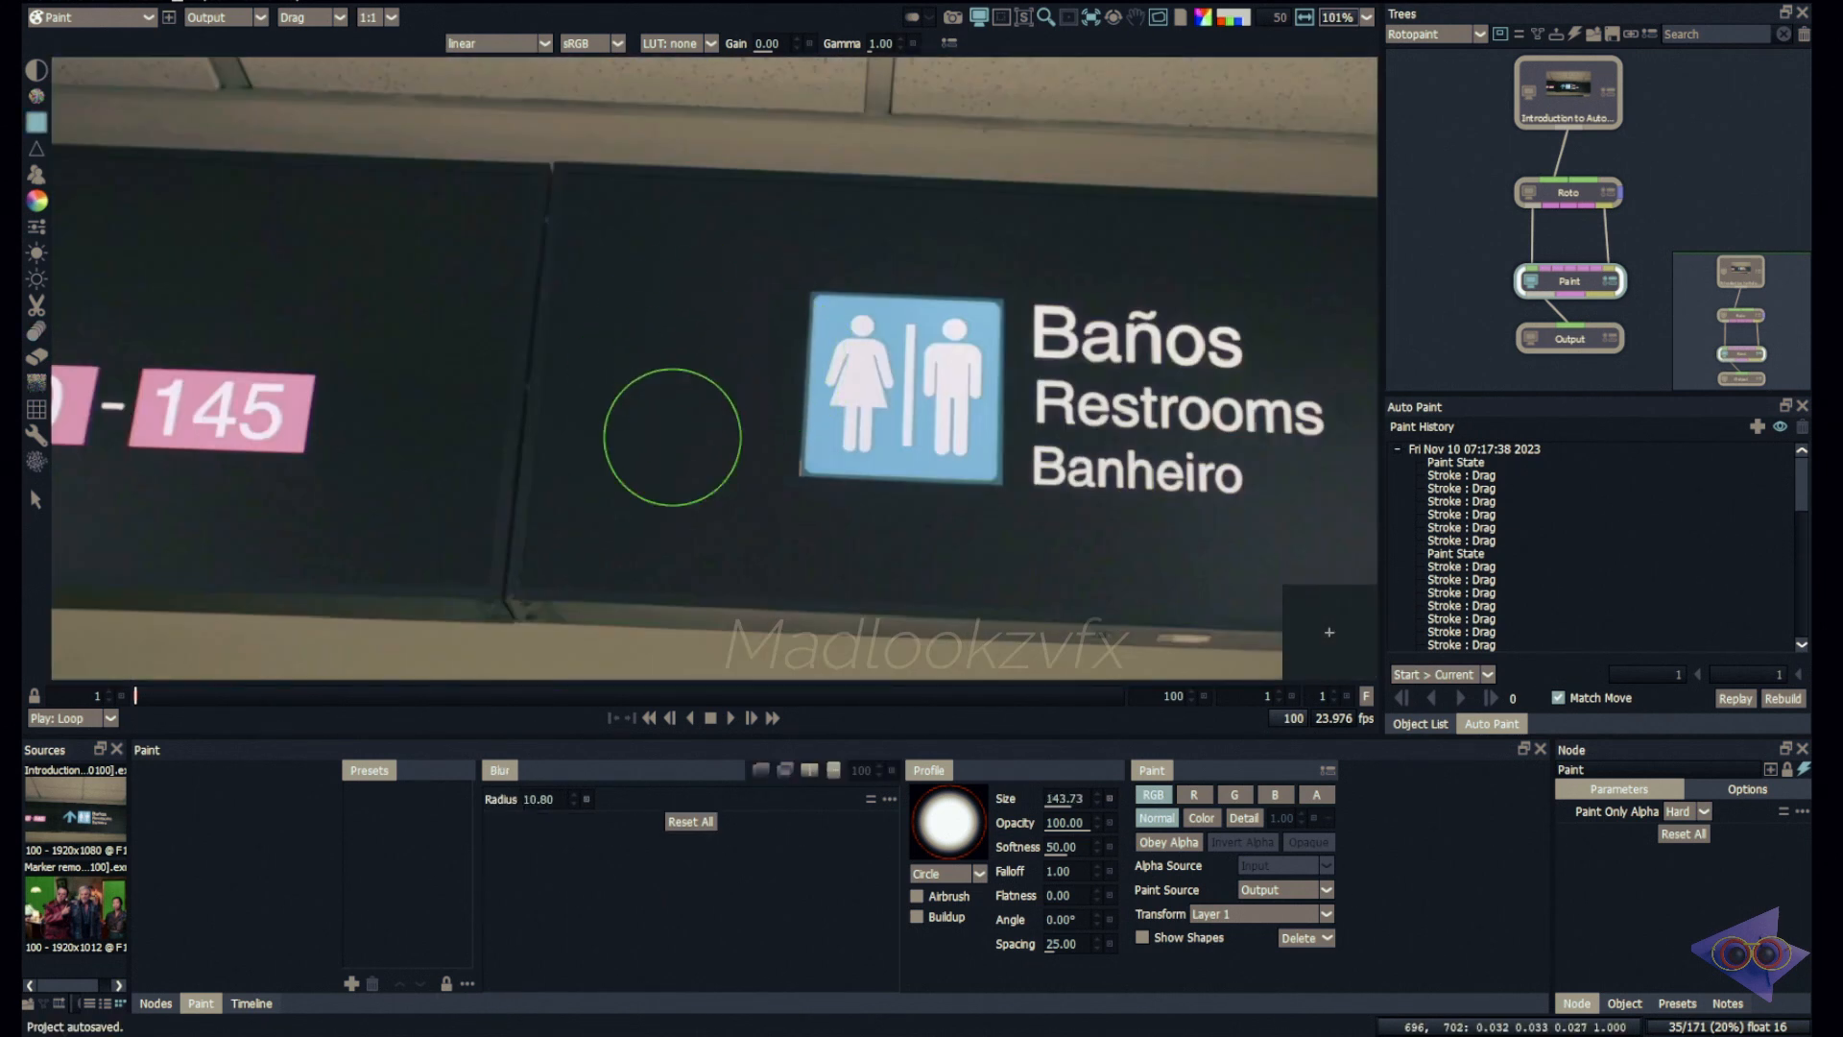
Step: Select the whole recorded stroke group, replay it forward over the Work frame range and play back the shot
click(1484, 454)
click(1486, 724)
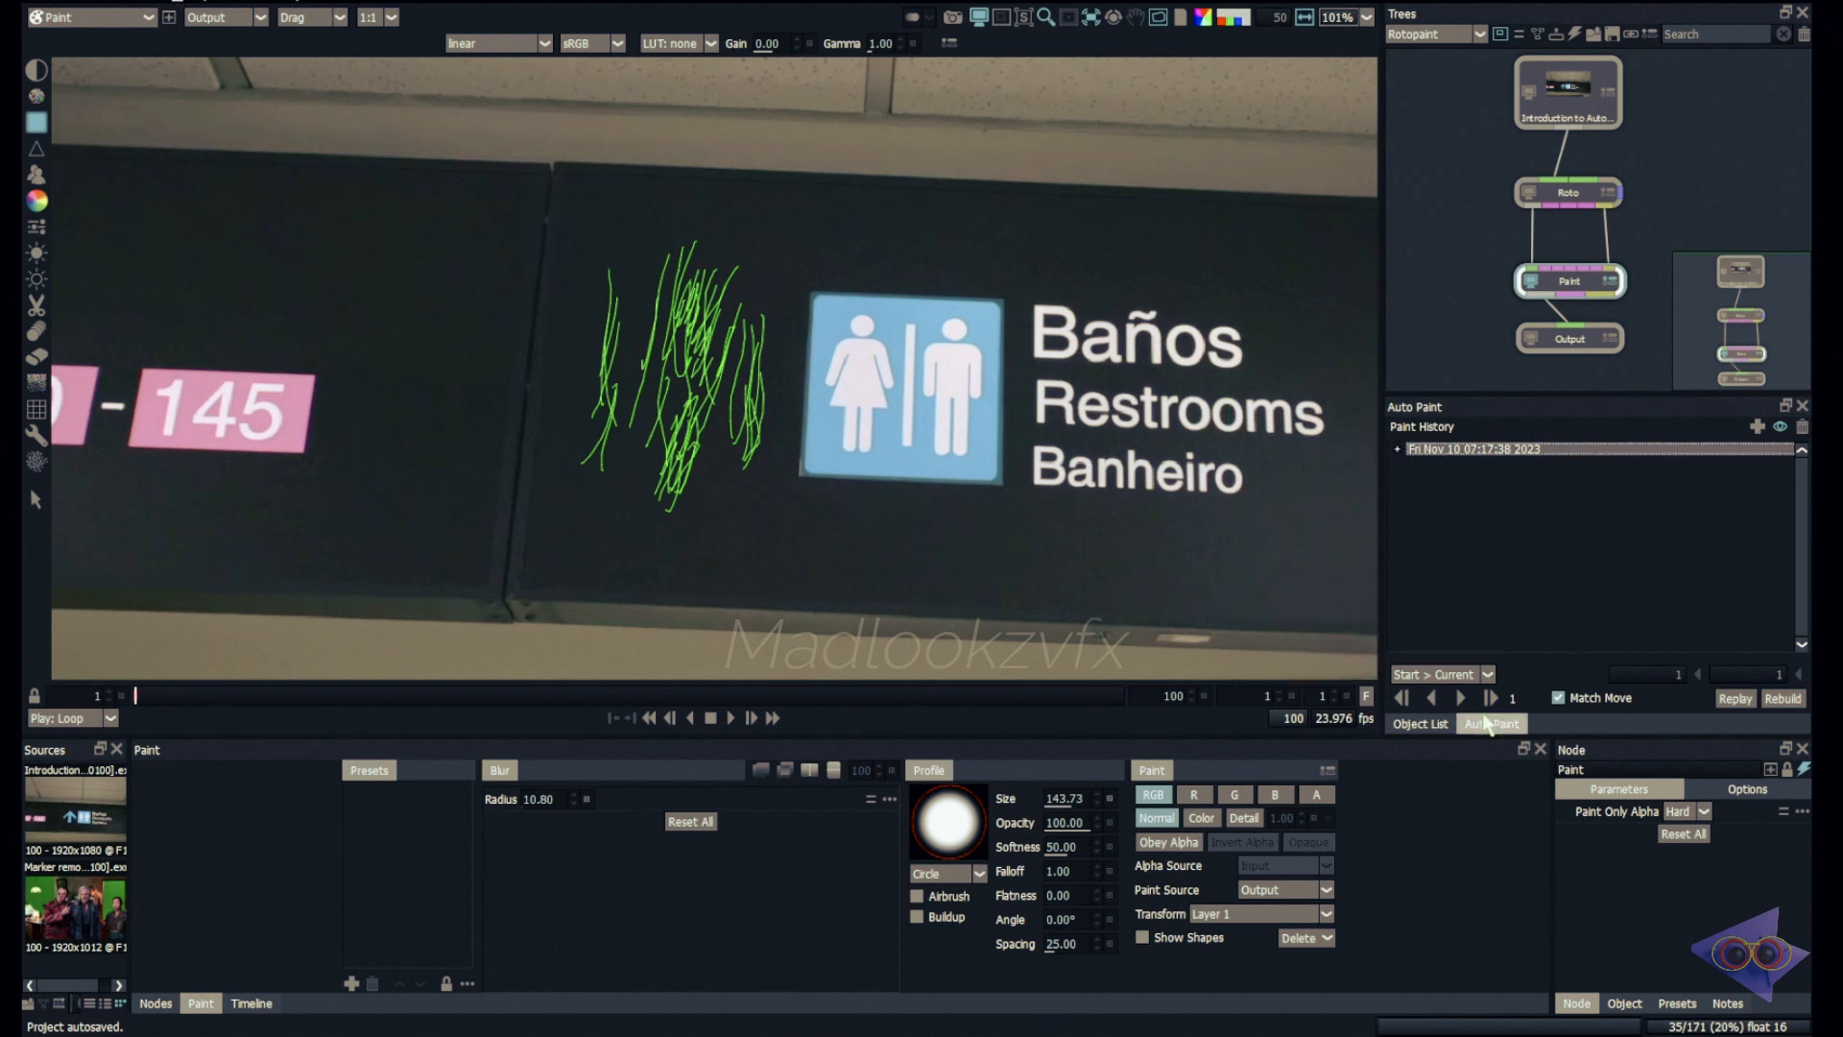
click(1450, 675)
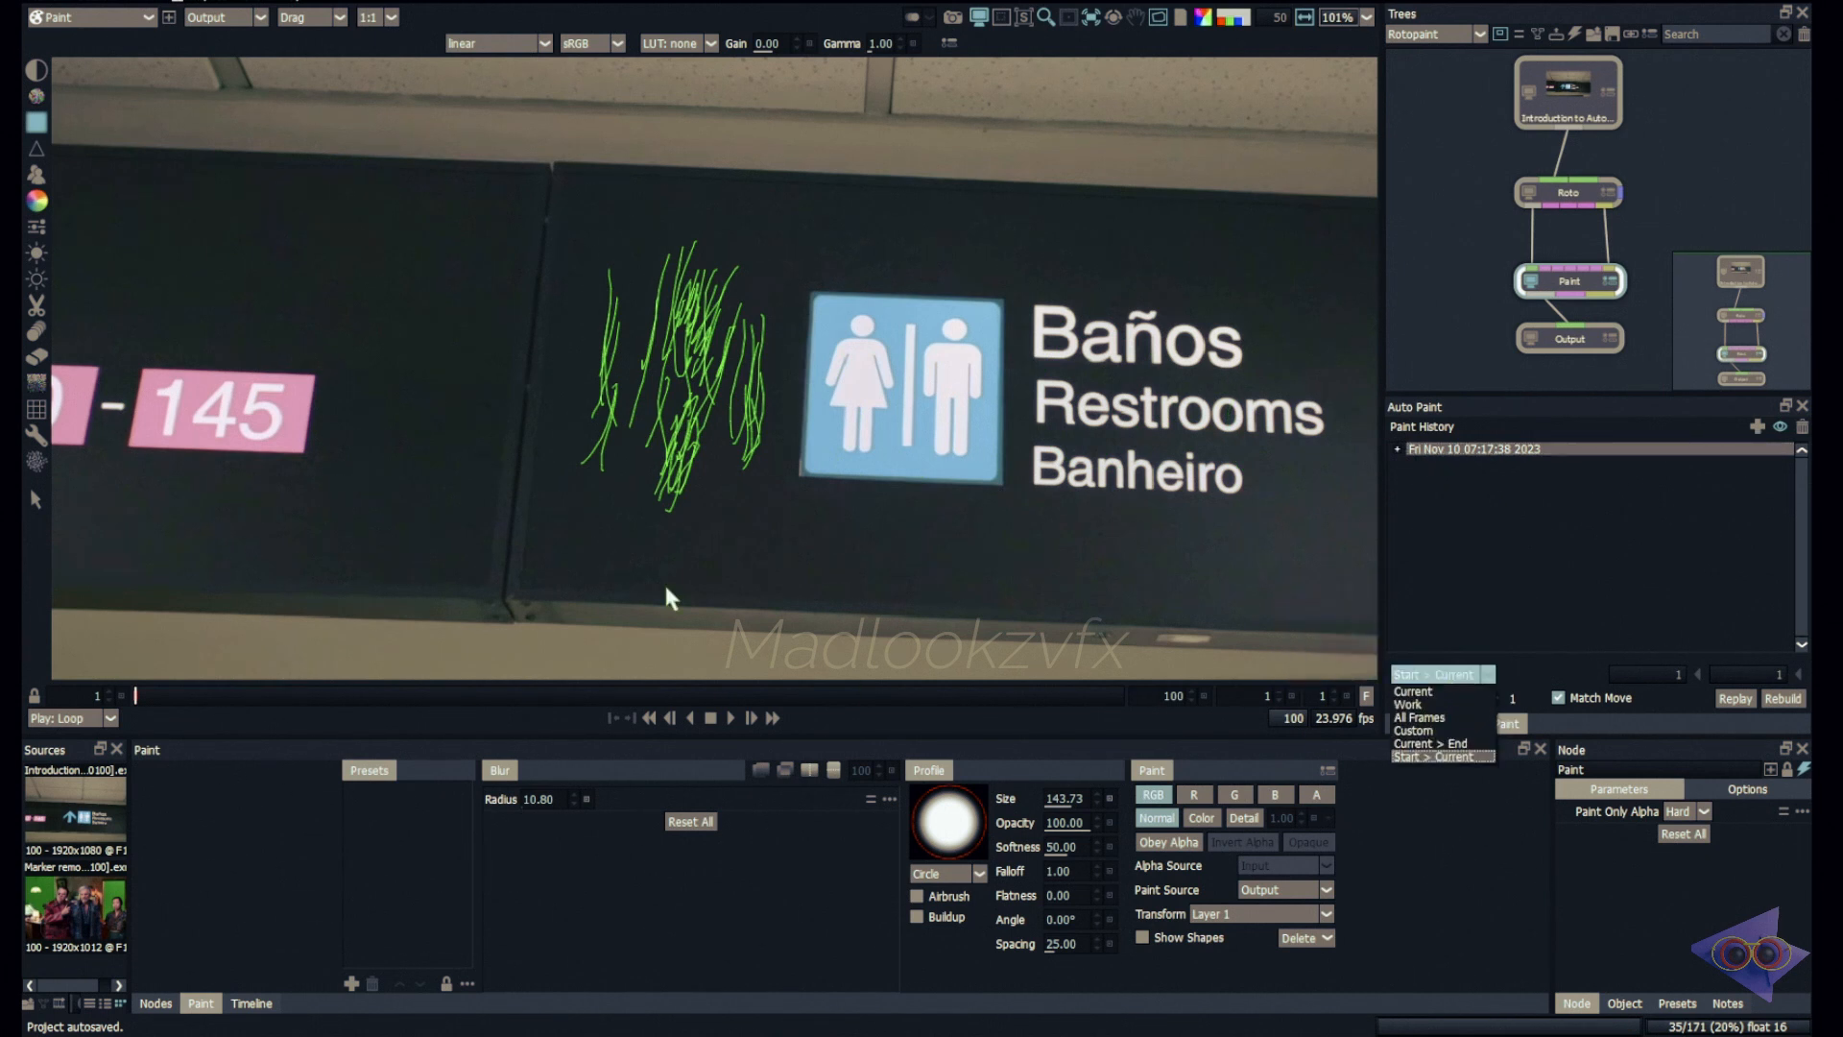
click(1478, 704)
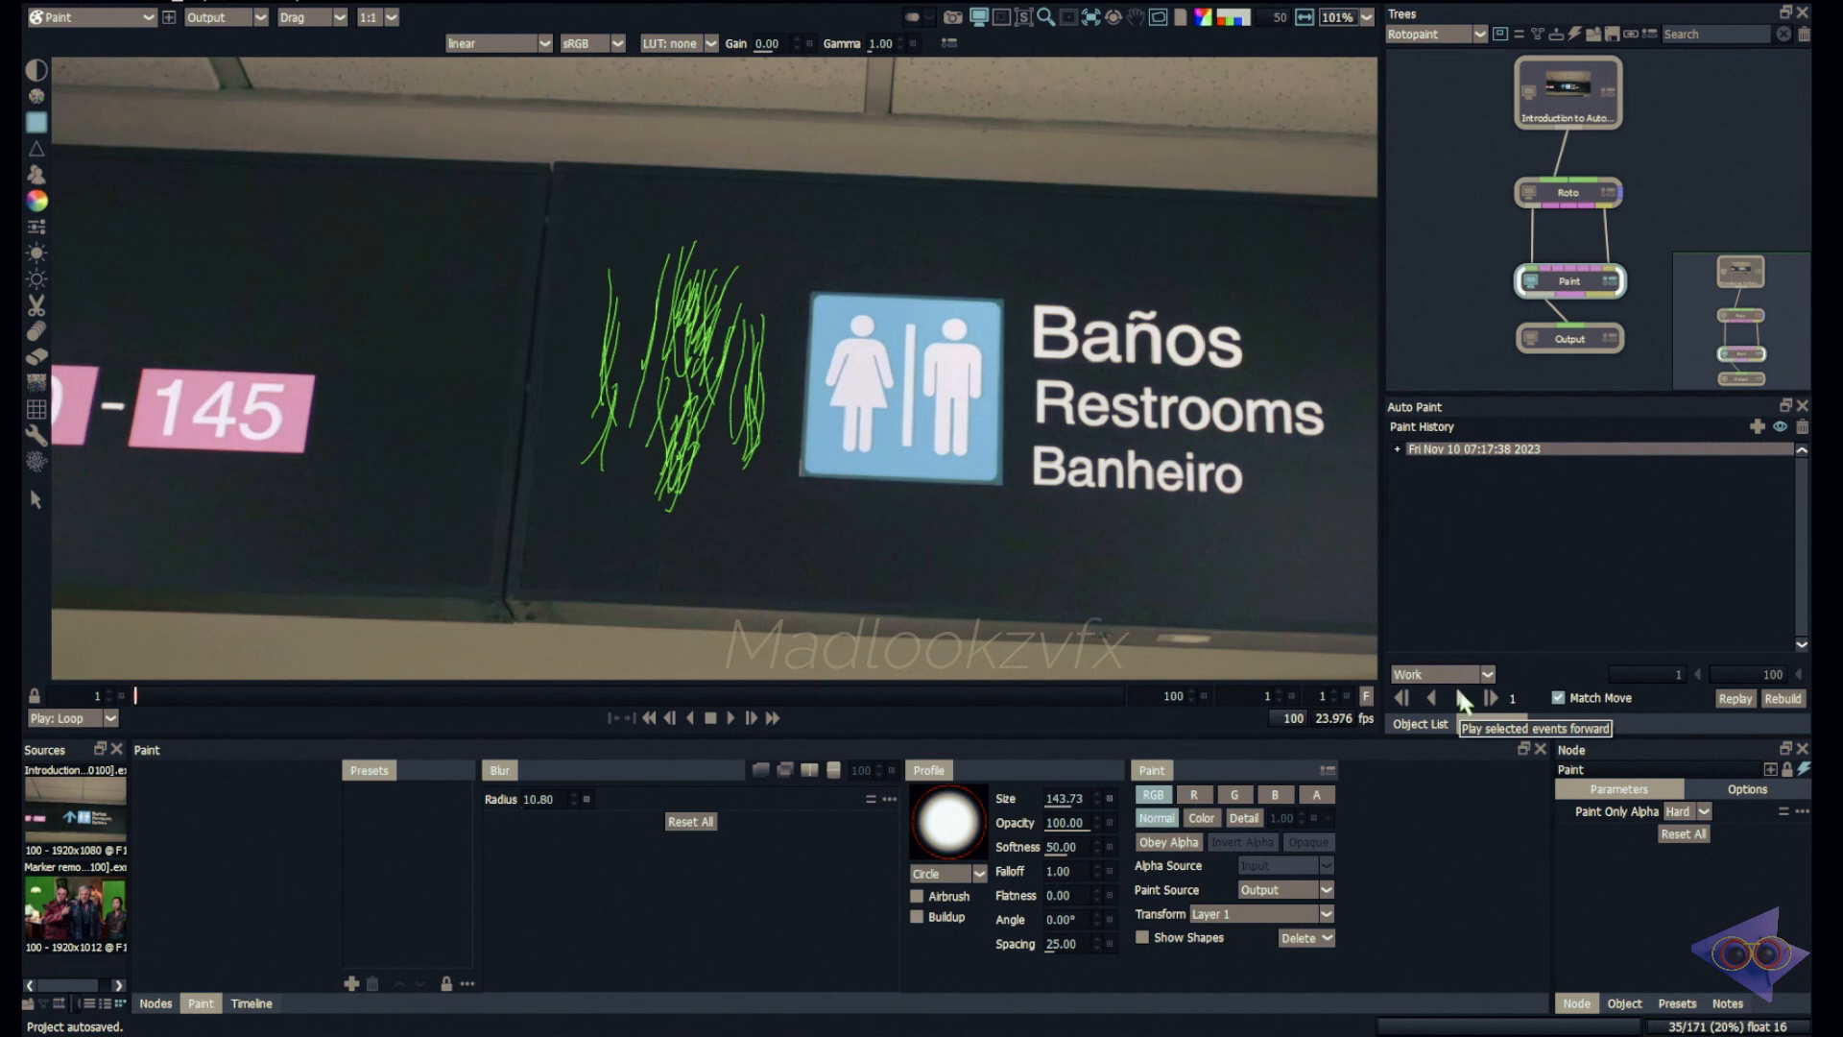
click(1434, 704)
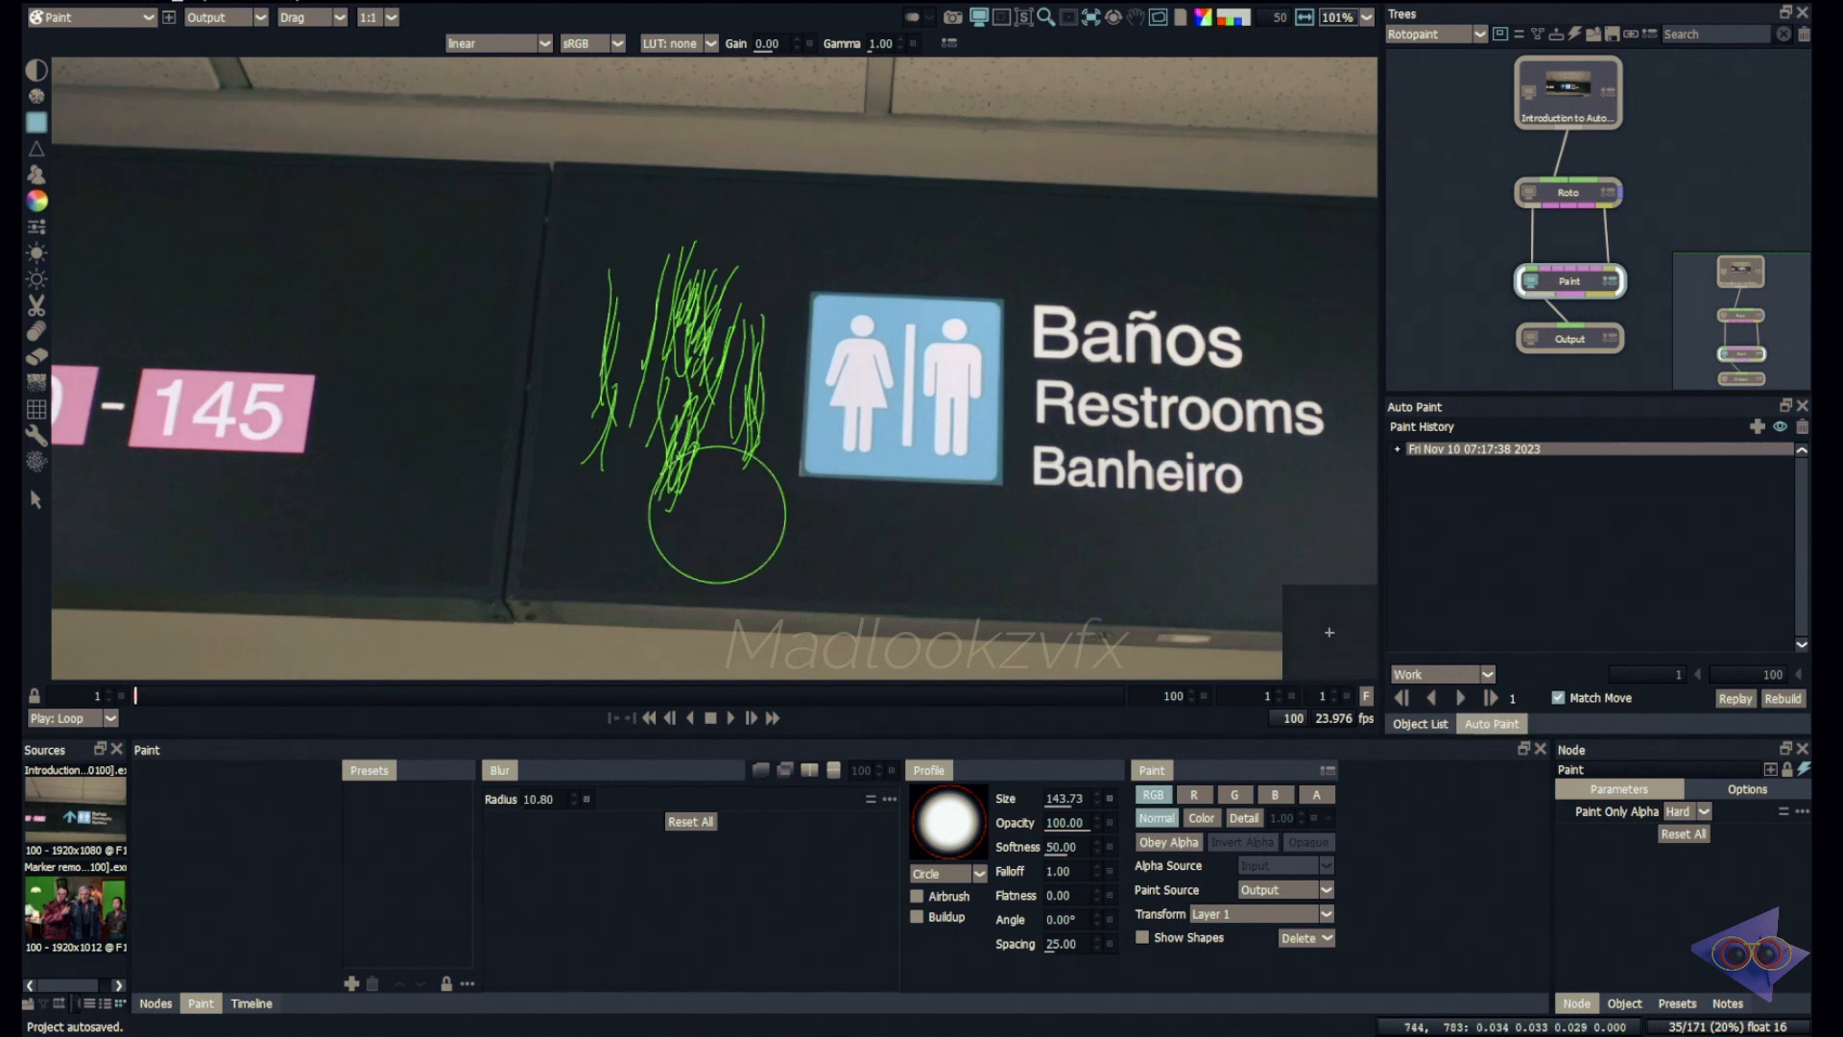
click(1461, 699)
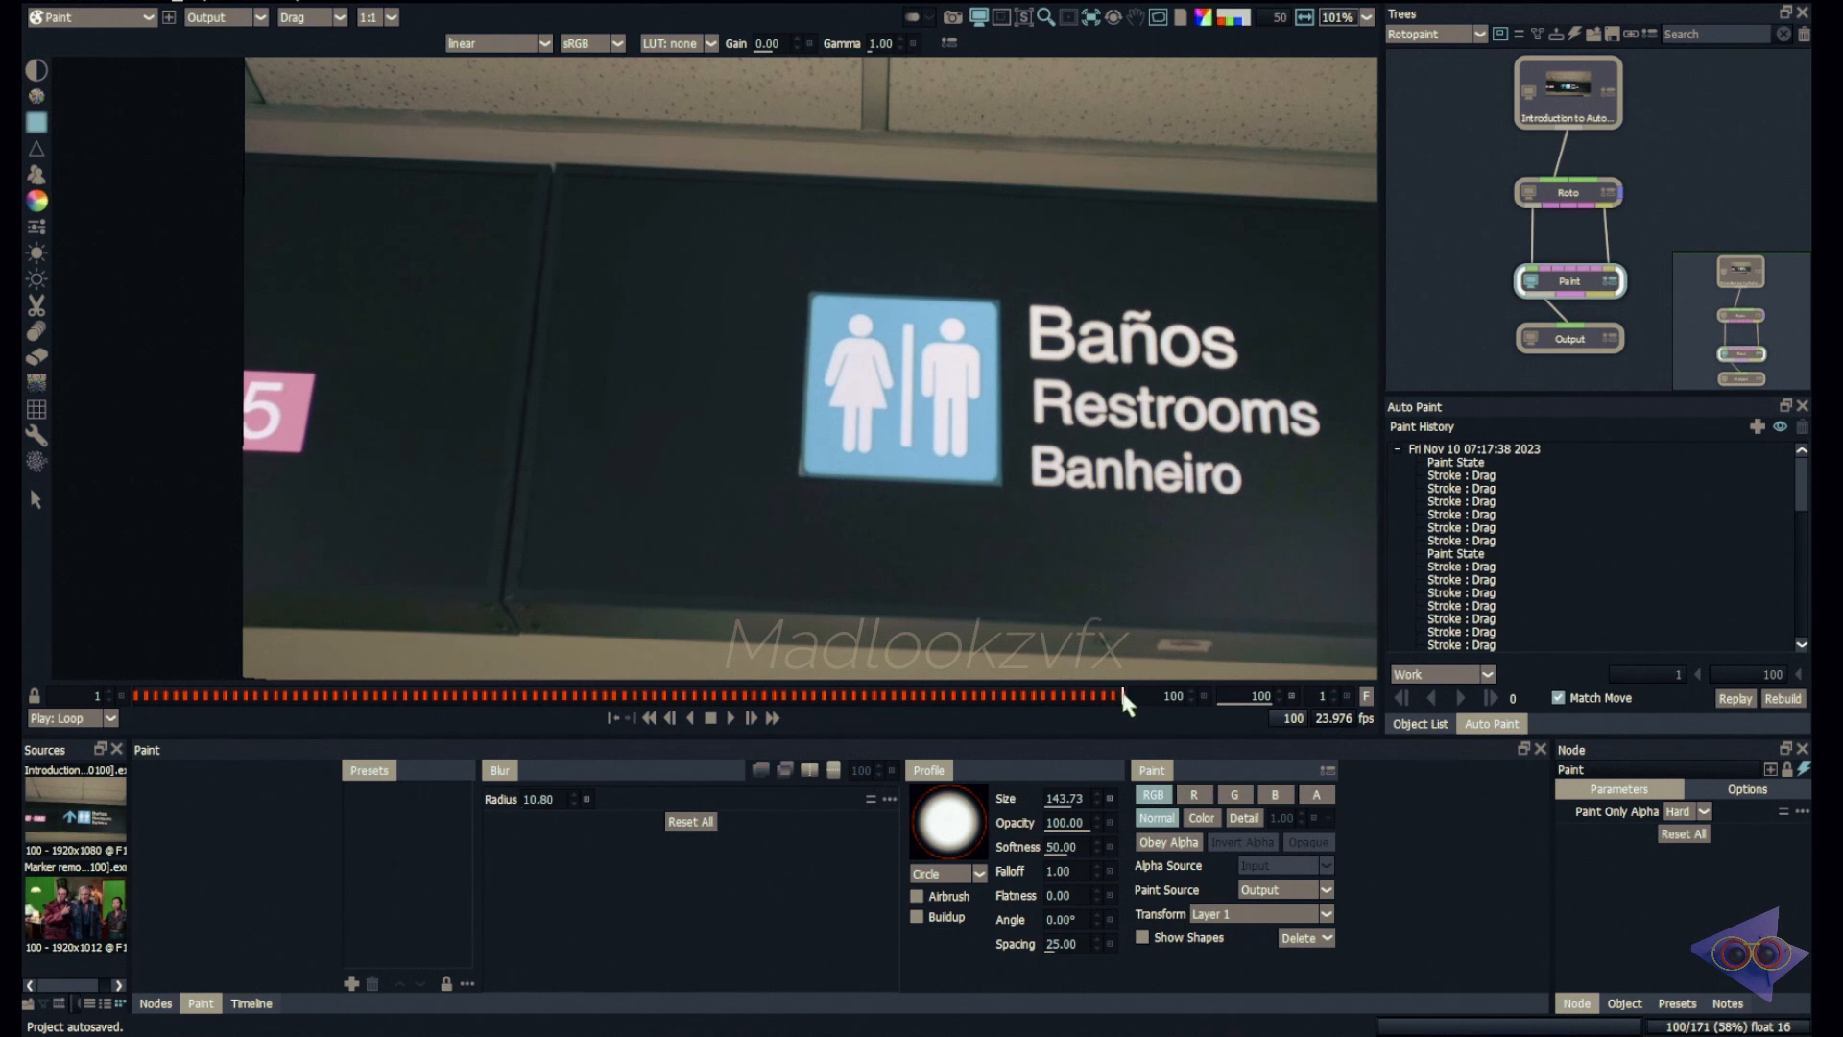
click(729, 717)
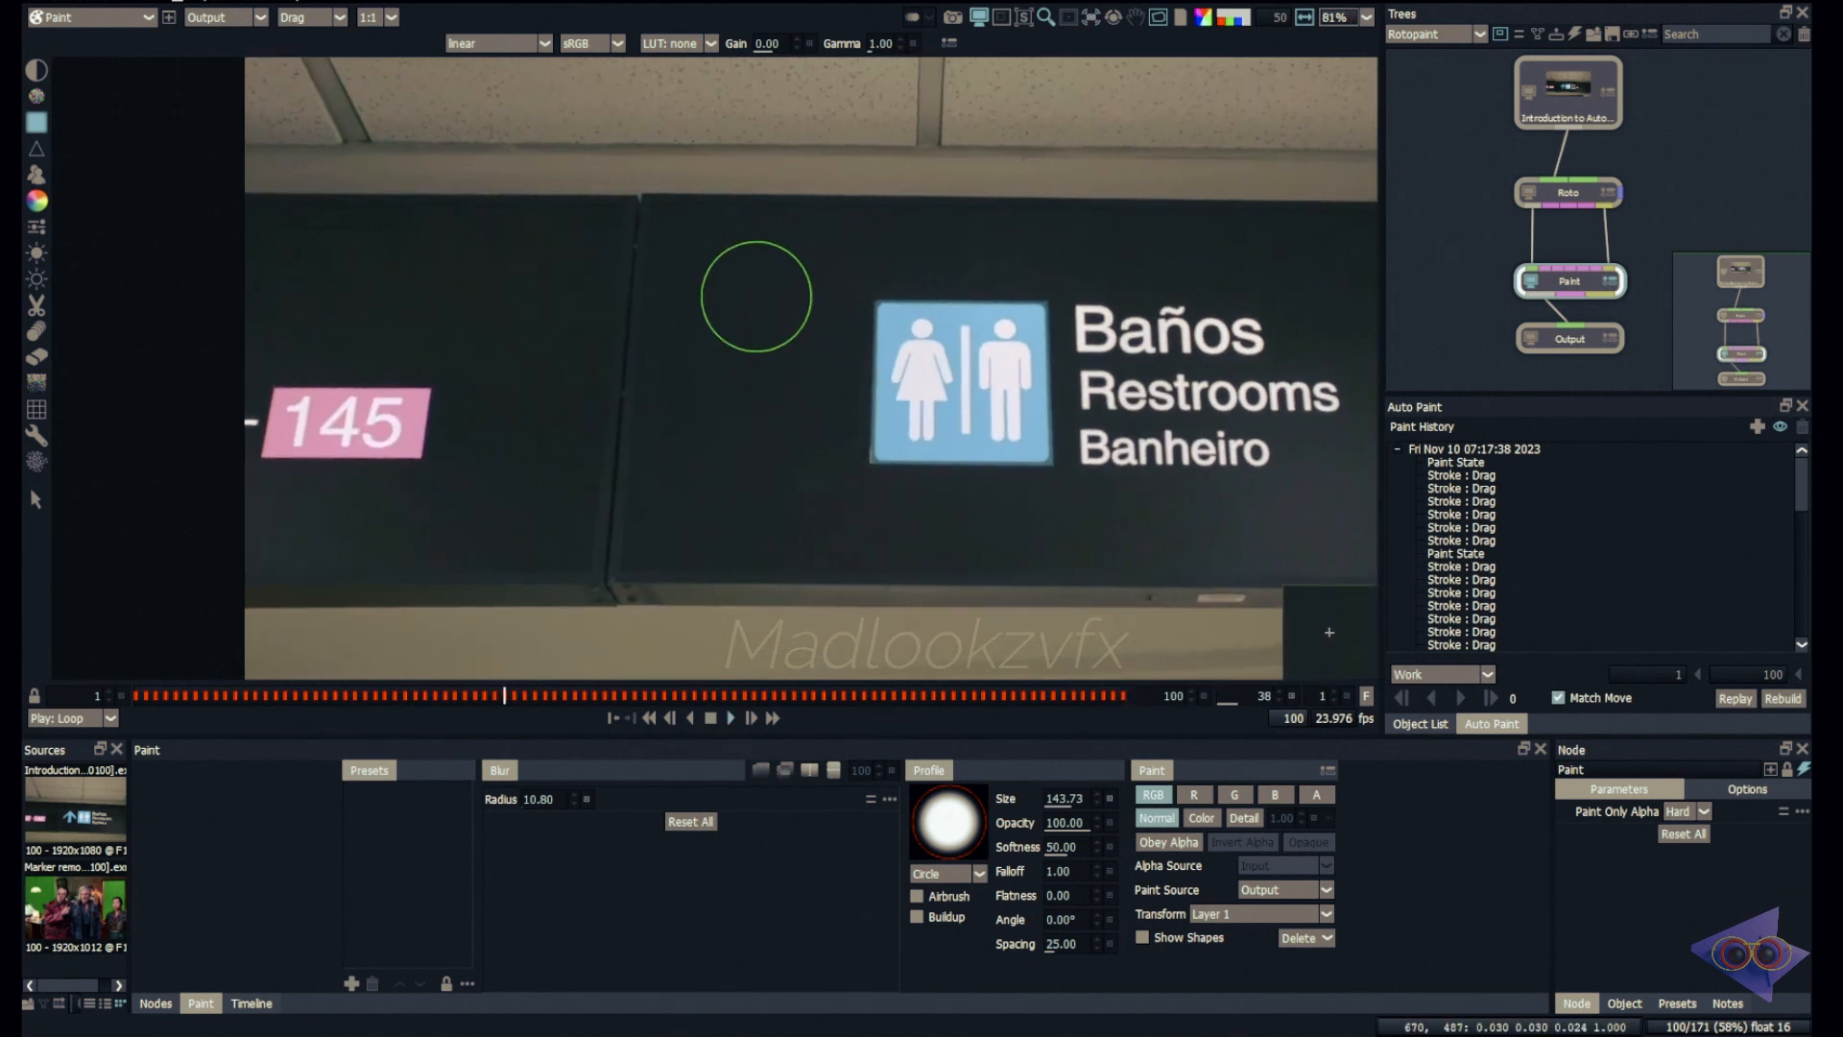